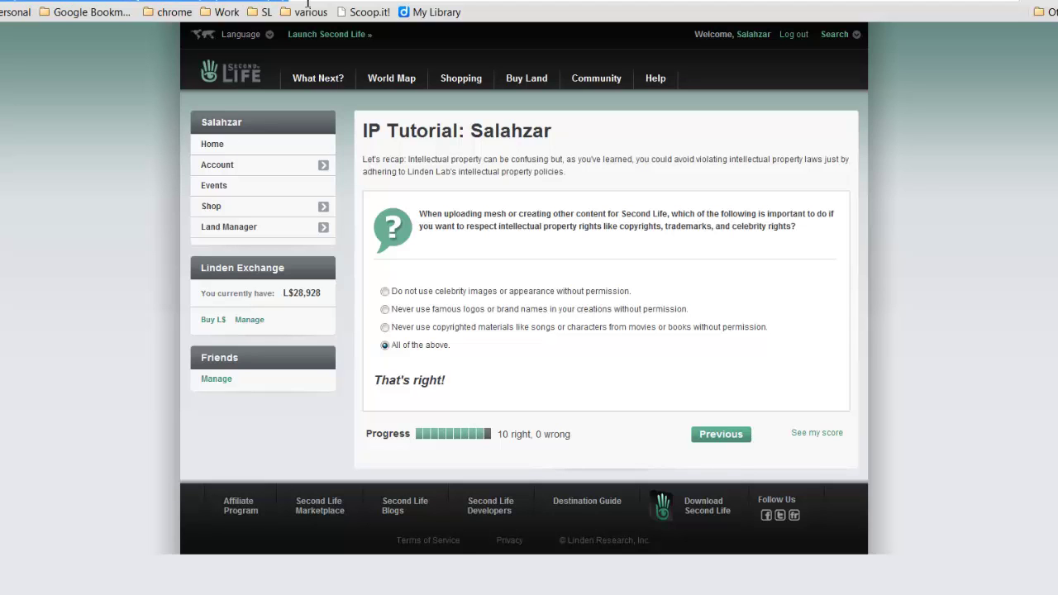
Search Google for 'albsalgar download' and open the albsalgar/AlbSalGarBeta GitHub result
{"action": "type", "text": "albsa"}
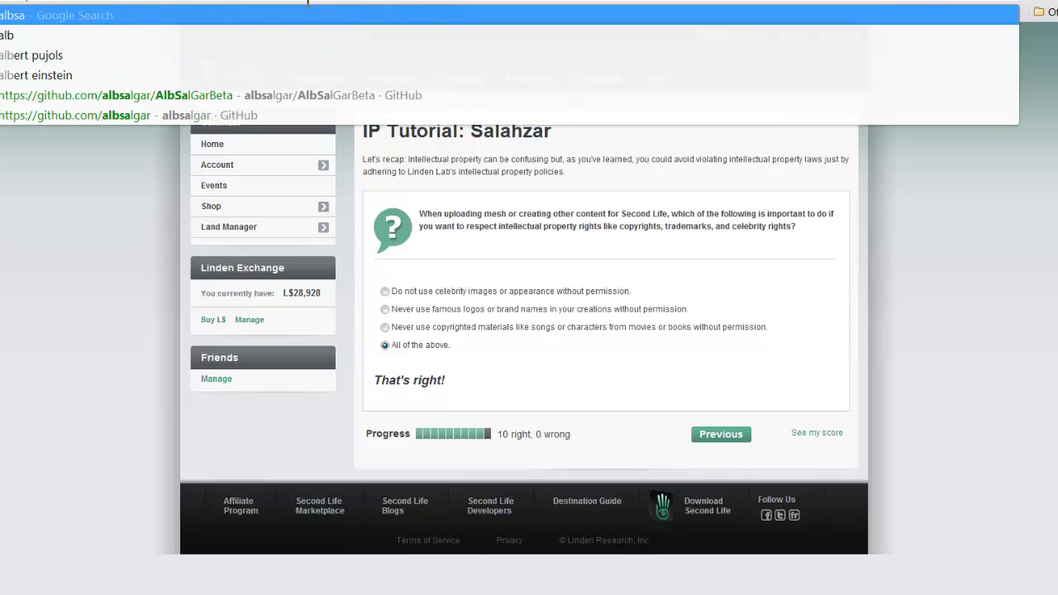
{"action": "type", "text": "lgar downl"}
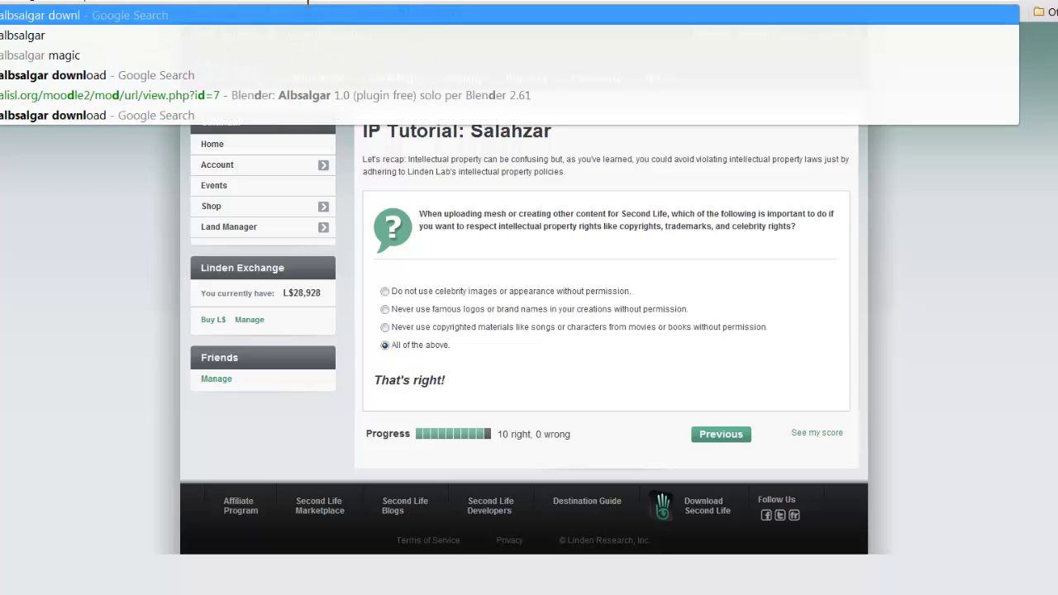
{"action": "type", "text": "oad"}
{"action": "key", "text": "Return"}
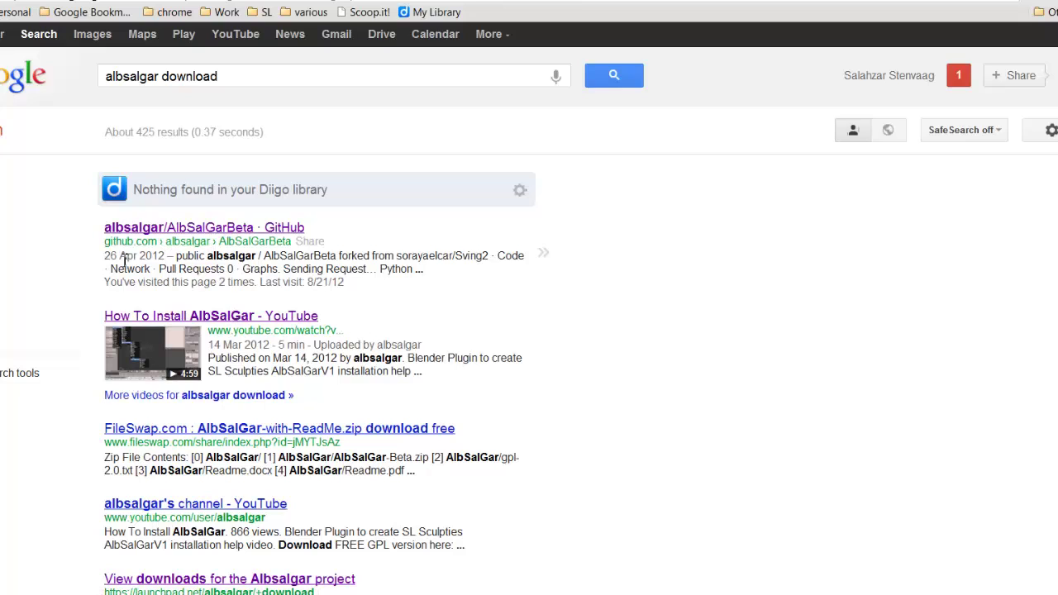
{"action": "mouse_move", "coordinate": [314, 256]}
{"action": "mouse_move", "coordinate": [188, 241]}
{"action": "left_click_drag", "start_coordinate": [105, 258], "coordinate": [164, 258]}
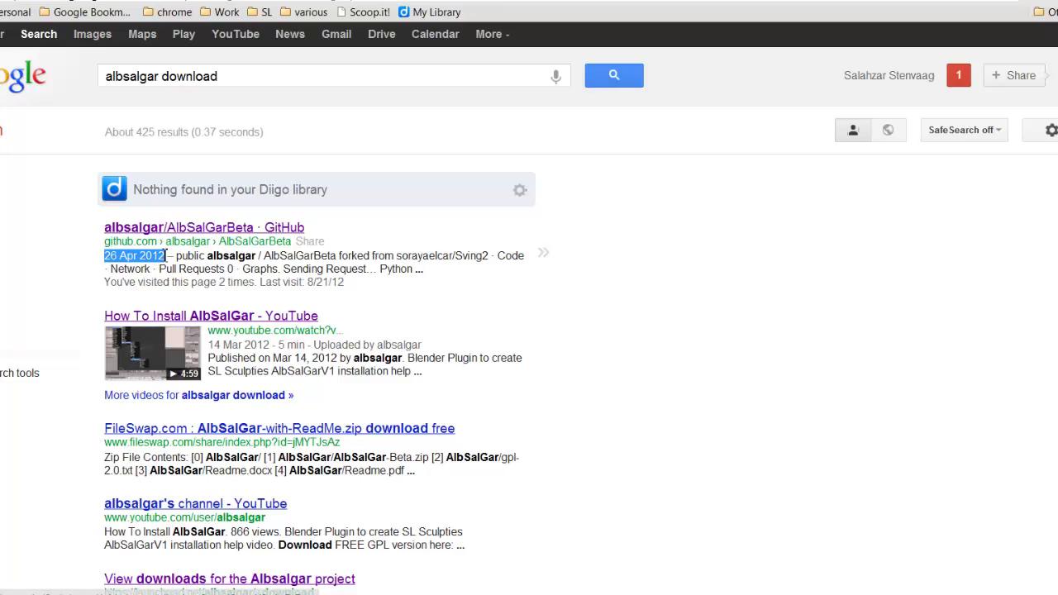
{"action": "left_click", "coordinate": [217, 229]}
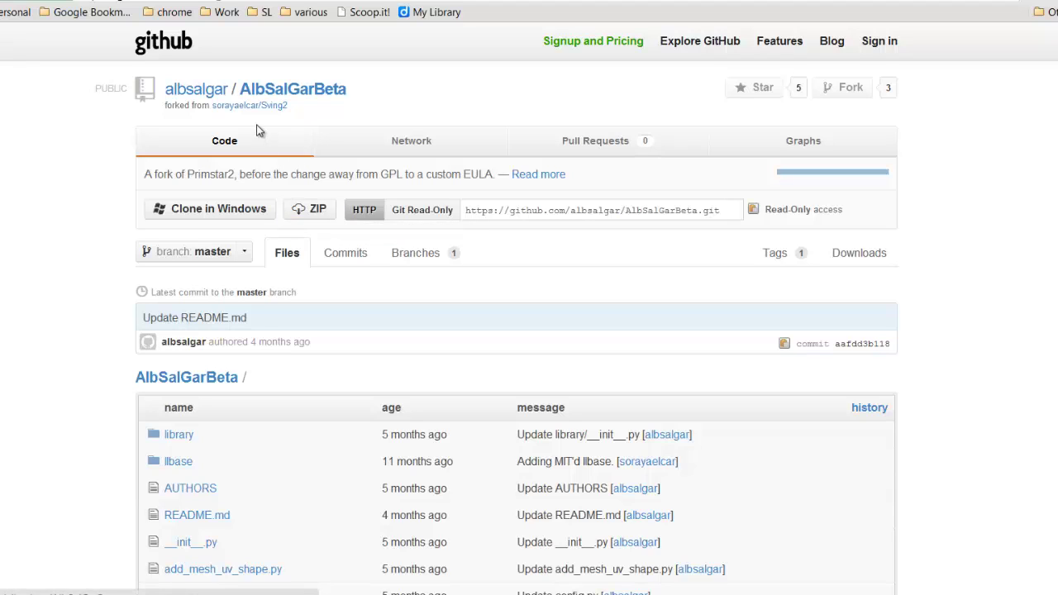
Download the AlbSalGarBeta repository as a ZIP file and save it to disk
{"action": "left_click", "coordinate": [323, 214]}
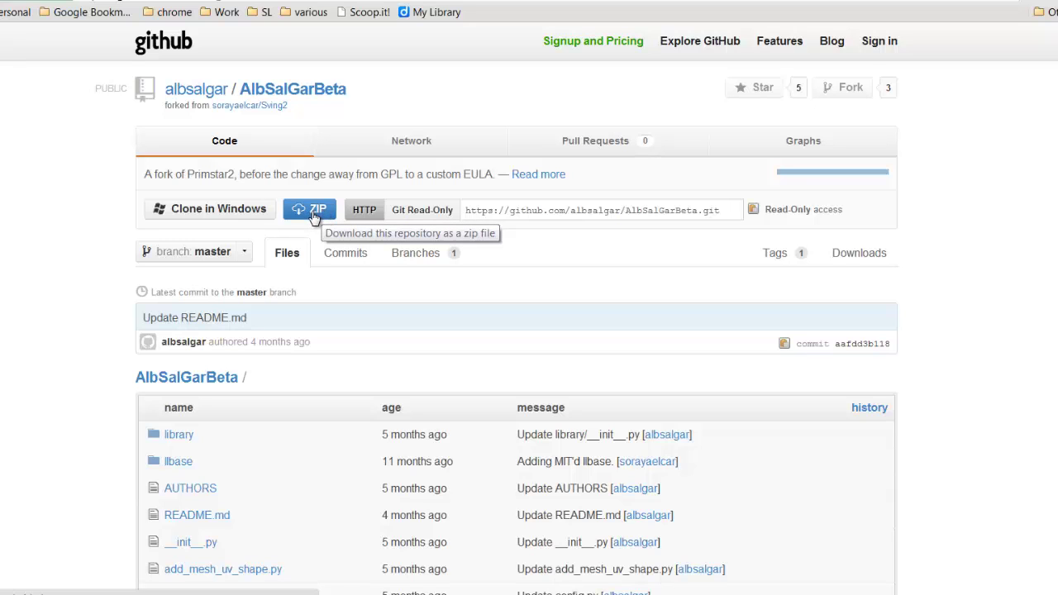
{"action": "left_click", "coordinate": [313, 216]}
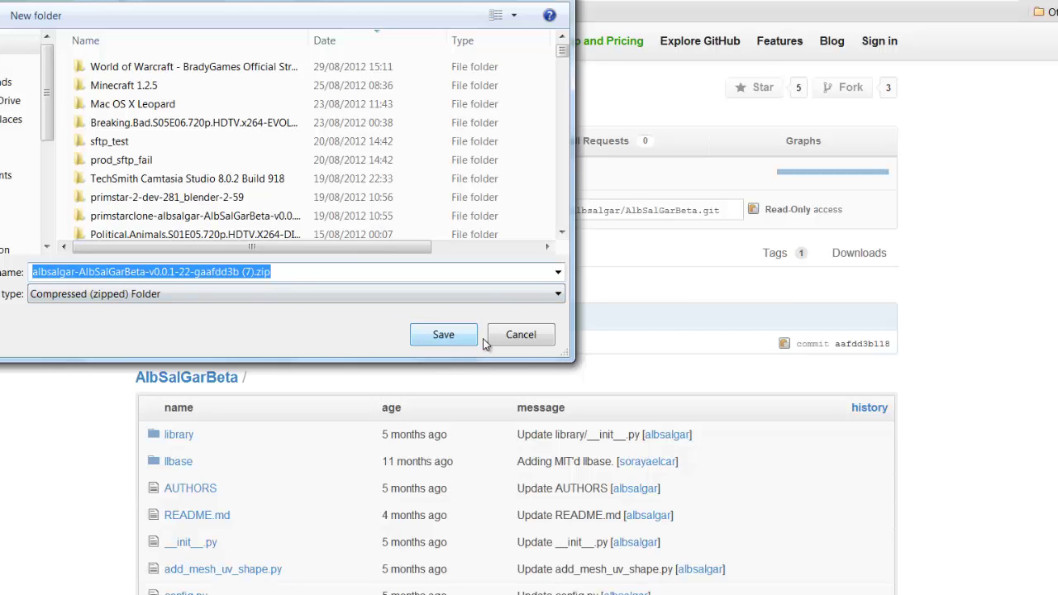
{"action": "left_click", "coordinate": [444, 335]}
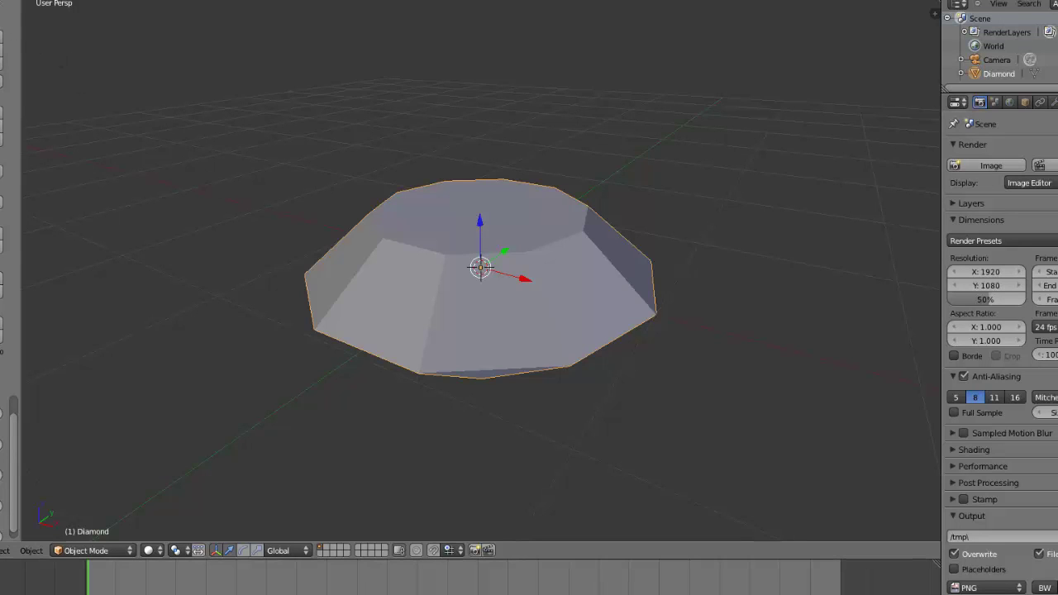
Open the Install Addon file browser from User Preferences > Addons, then bring up Everything
{"action": "left_click", "coordinate": [17, 2]}
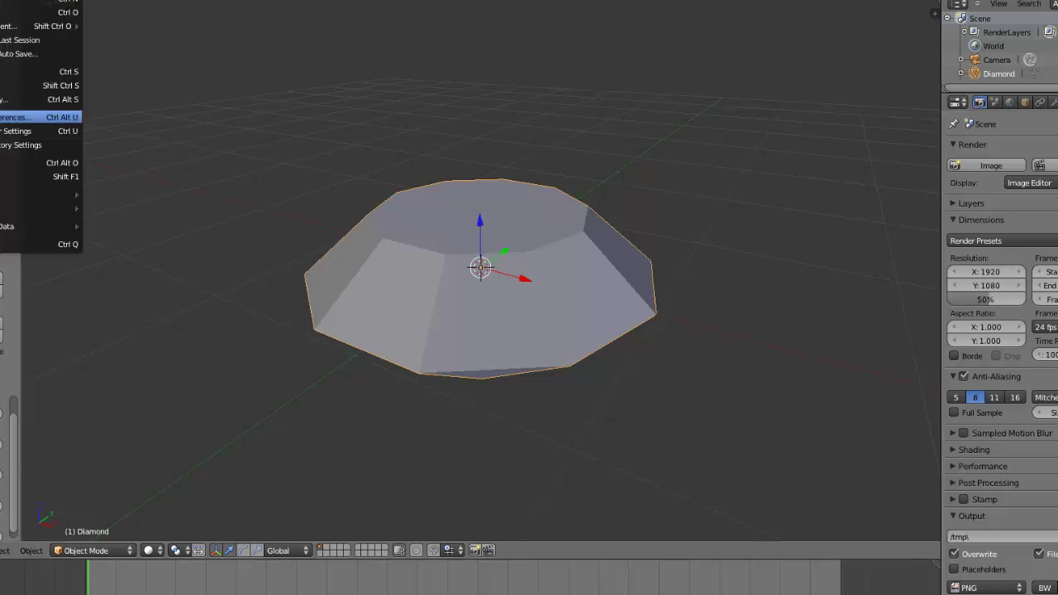
{"action": "left_click", "coordinate": [3, 117]}
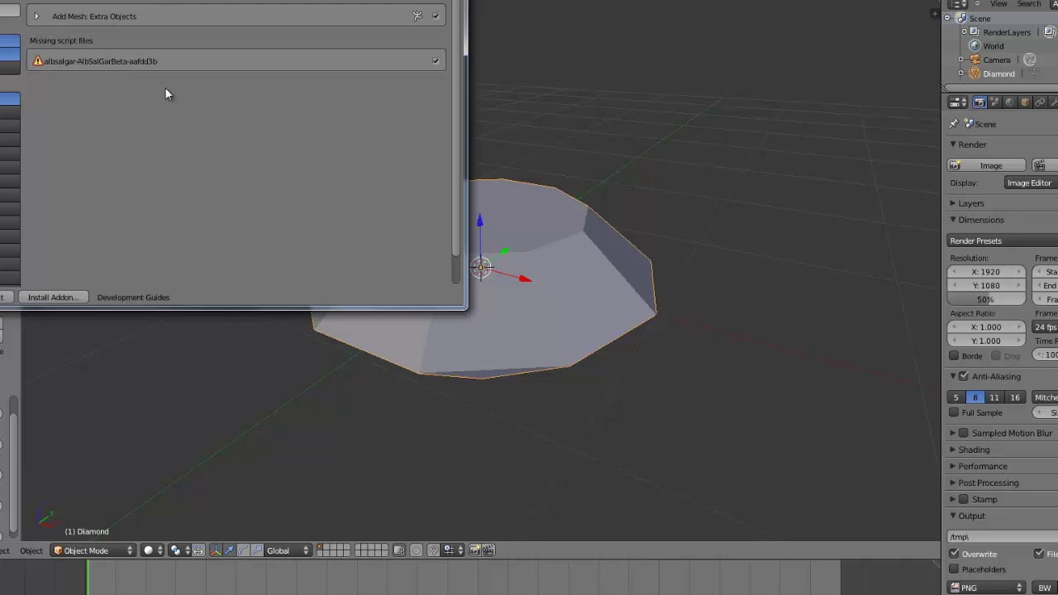
{"action": "left_click", "coordinate": [66, 298]}
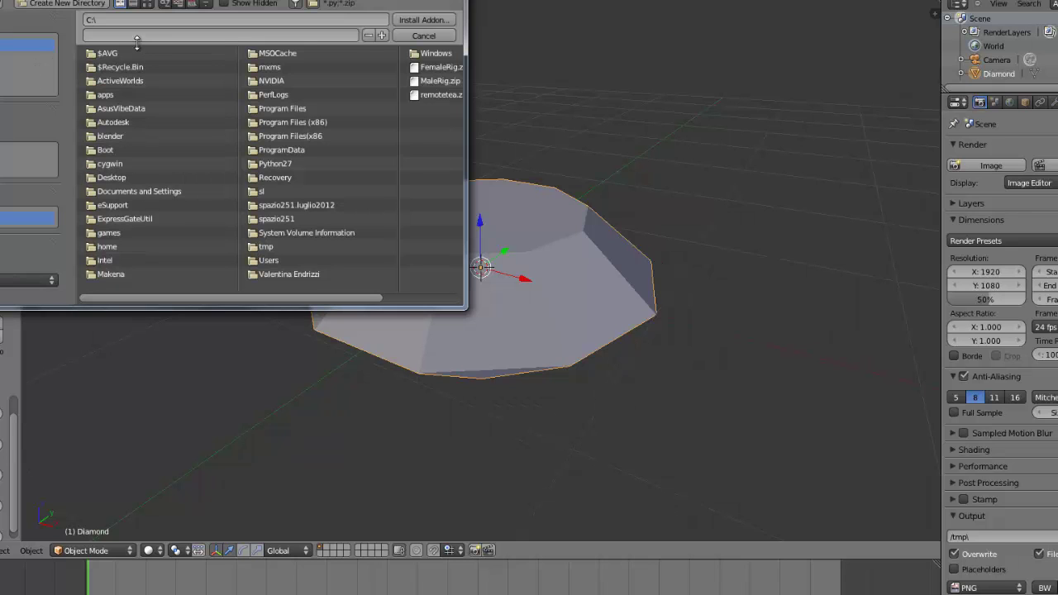
{"action": "left_click_drag", "start_coordinate": [133, 0], "coordinate": [228, 19]}
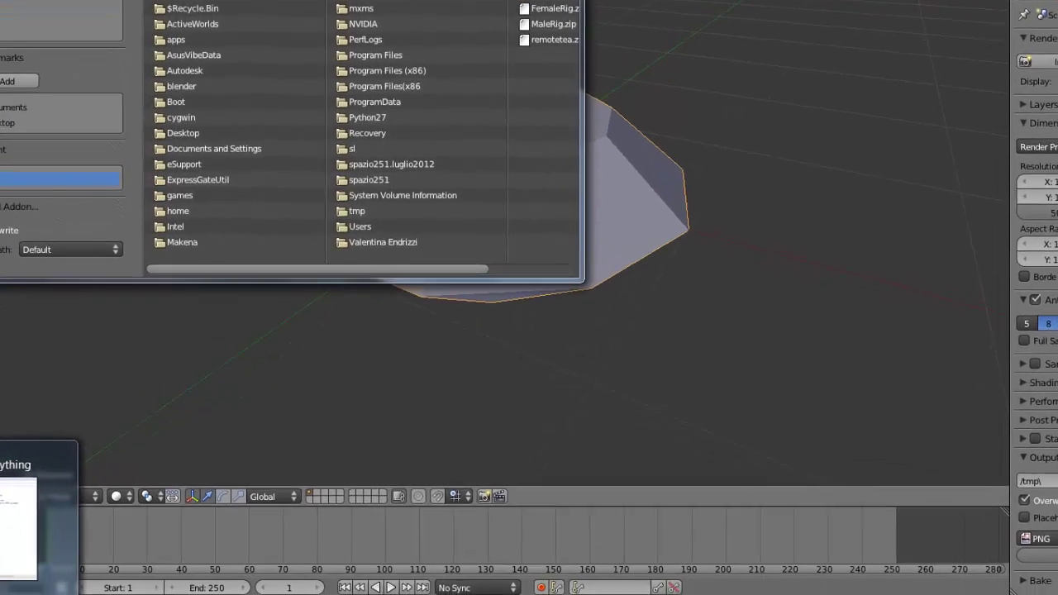
{"action": "left_click", "coordinate": [39, 545]}
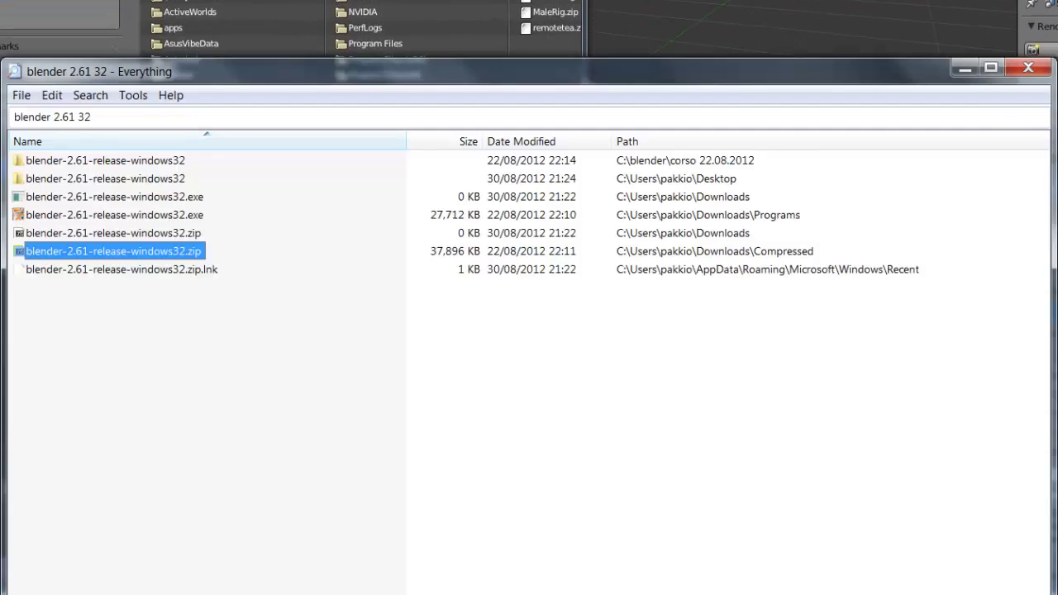
Search Everything for 'albsalgar zip' and copy AlbSalGarBeta (1).zip's folder path to the clipboard
{"action": "left_click", "coordinate": [101, 116]}
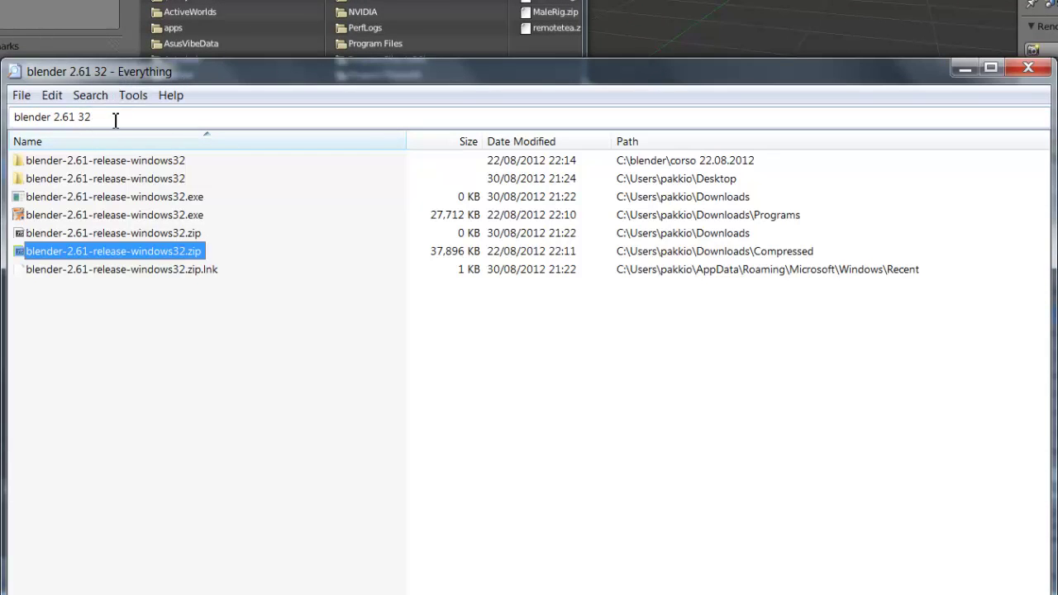
{"action": "left_click_drag", "start_coordinate": [111, 116], "coordinate": [17, 122]}
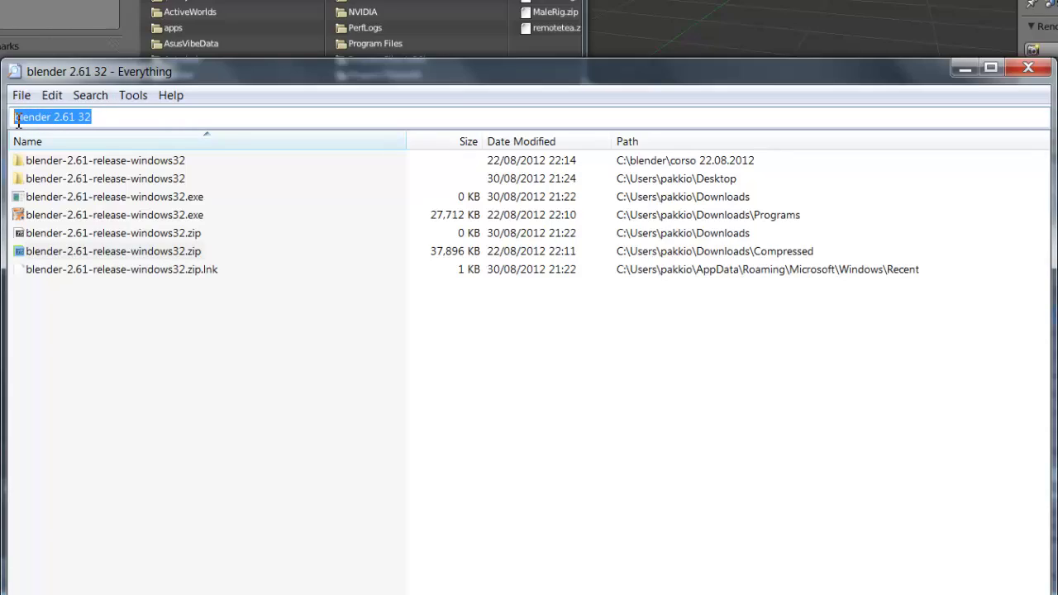
{"action": "type", "text": "alb"}
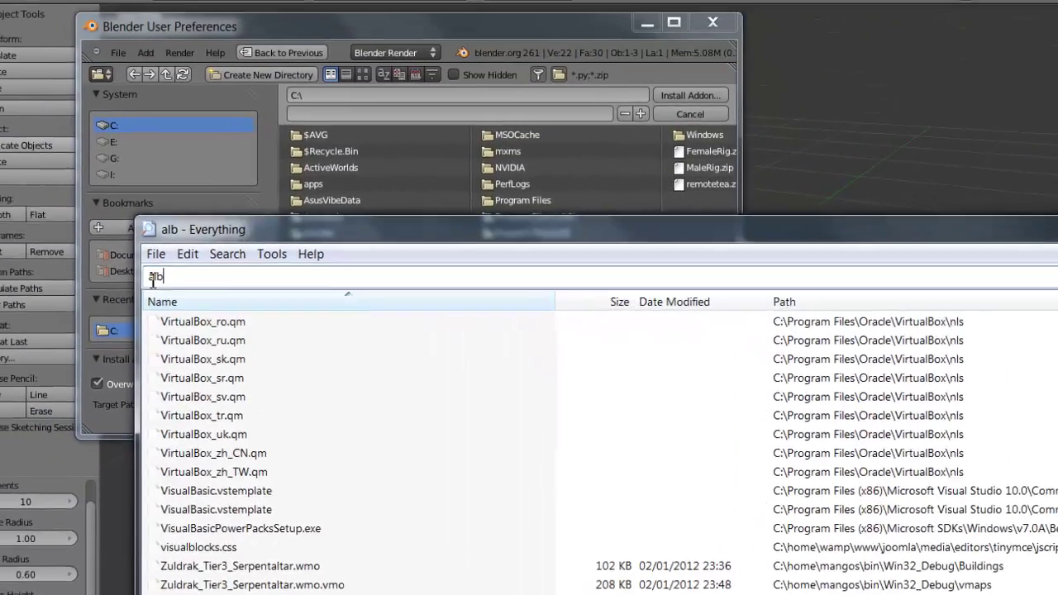
{"action": "type", "text": "sa"}
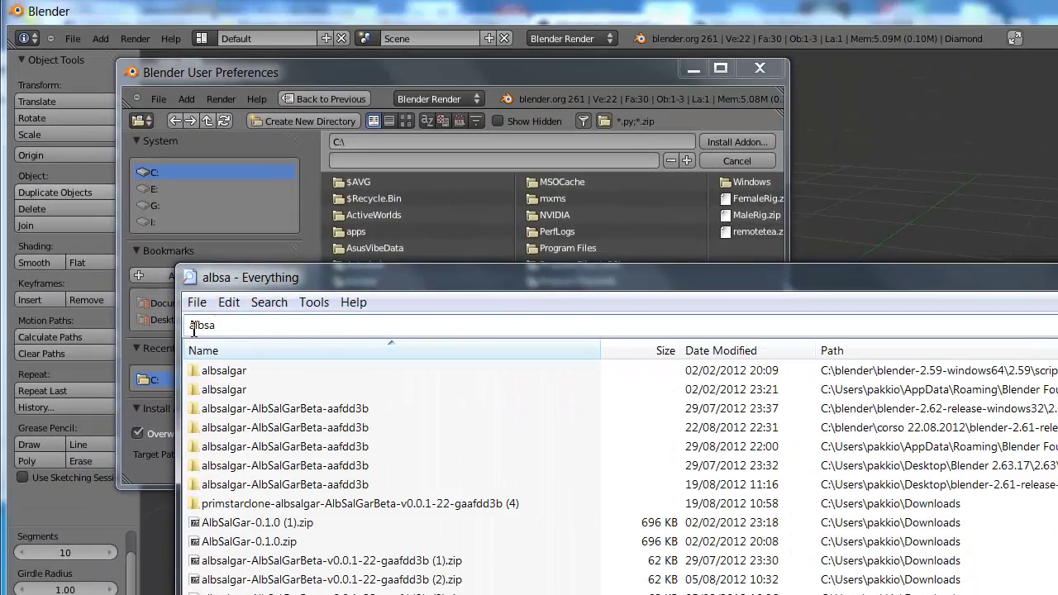
{"action": "type", "text": "lg"}
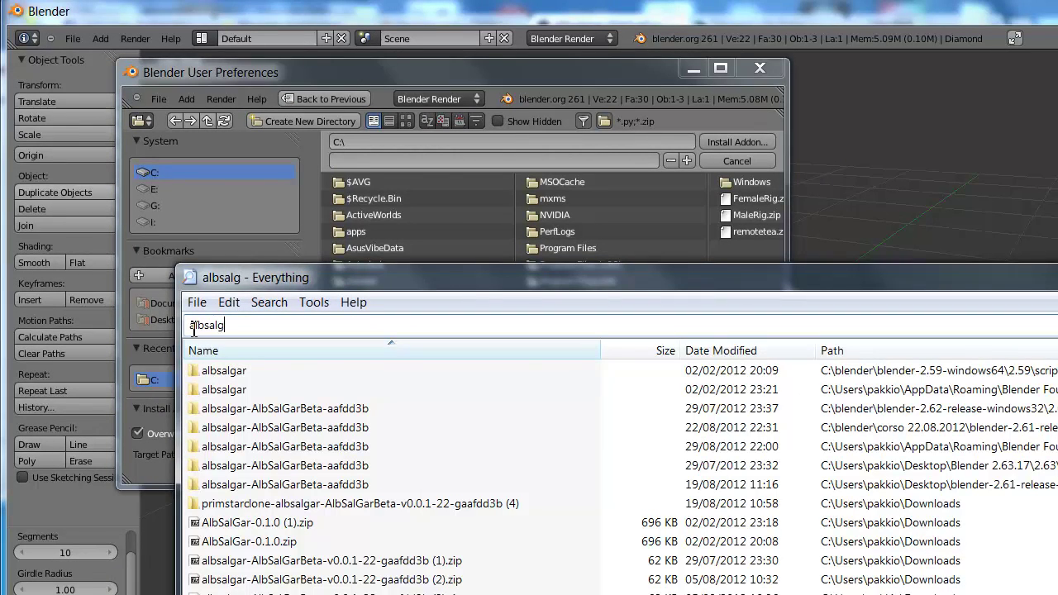
{"action": "type", "text": "ar zip"}
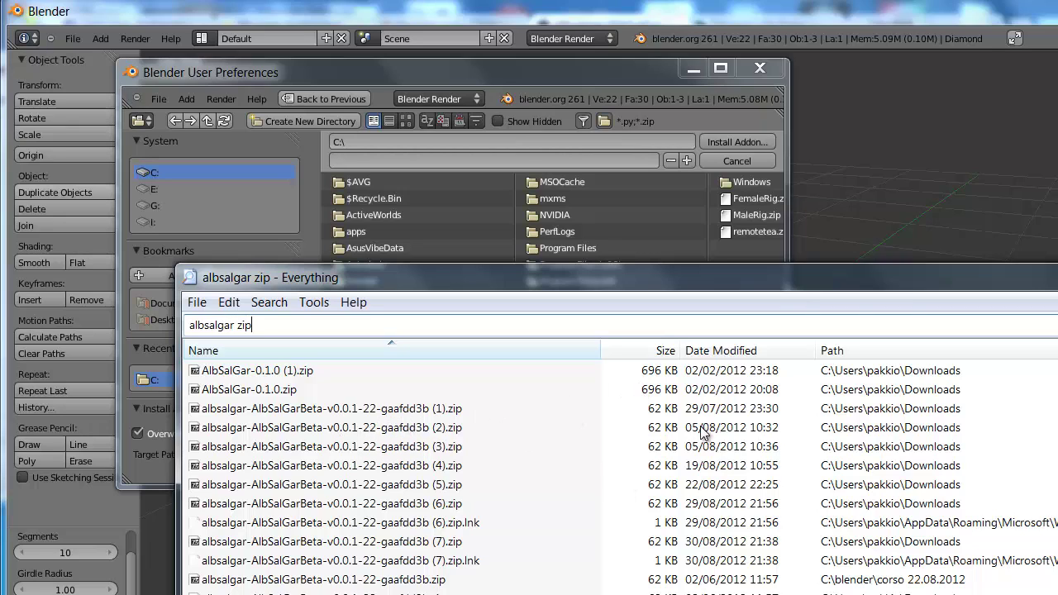
{"action": "left_click", "coordinate": [308, 413]}
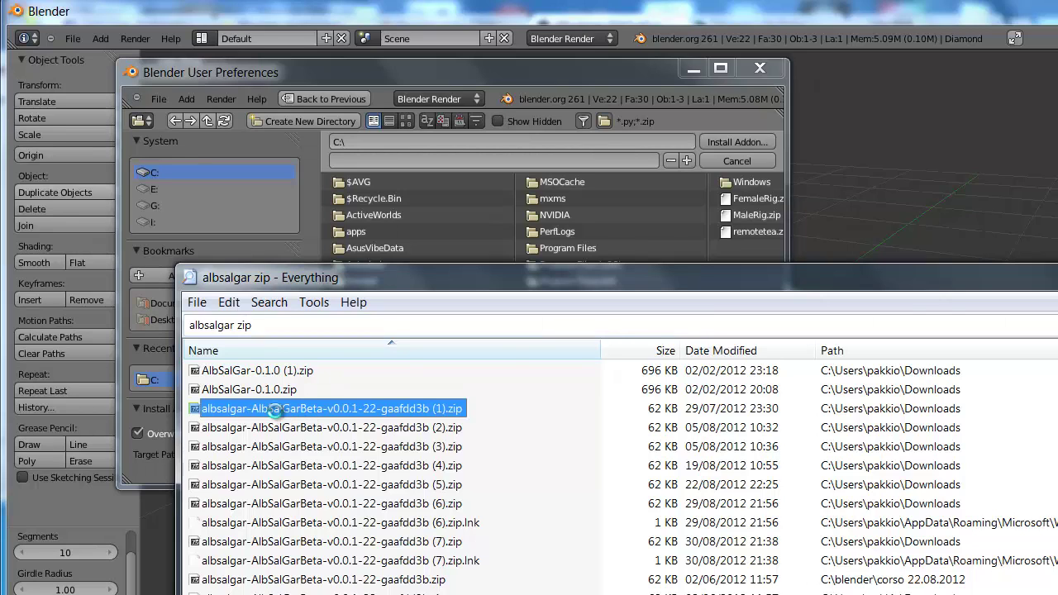
{"action": "right_click", "coordinate": [277, 417]}
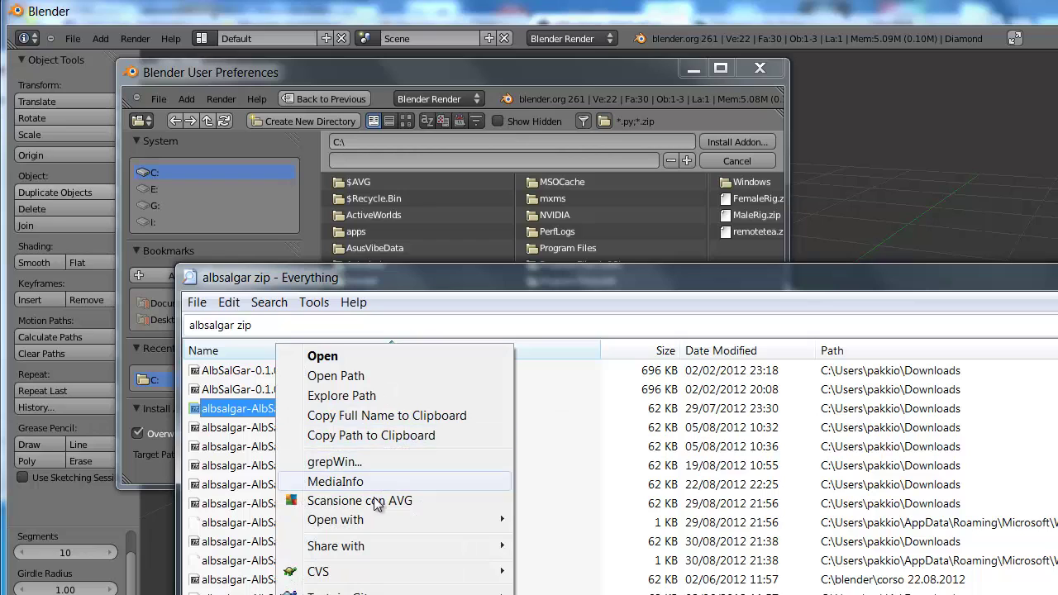
{"action": "left_click", "coordinate": [383, 436]}
From the pasted Downloads path, install albsalgar-AlbSalGarBeta-v0.0.1-22-gaafdd3b.zip as an add-on
{"action": "left_click", "coordinate": [405, 147]}
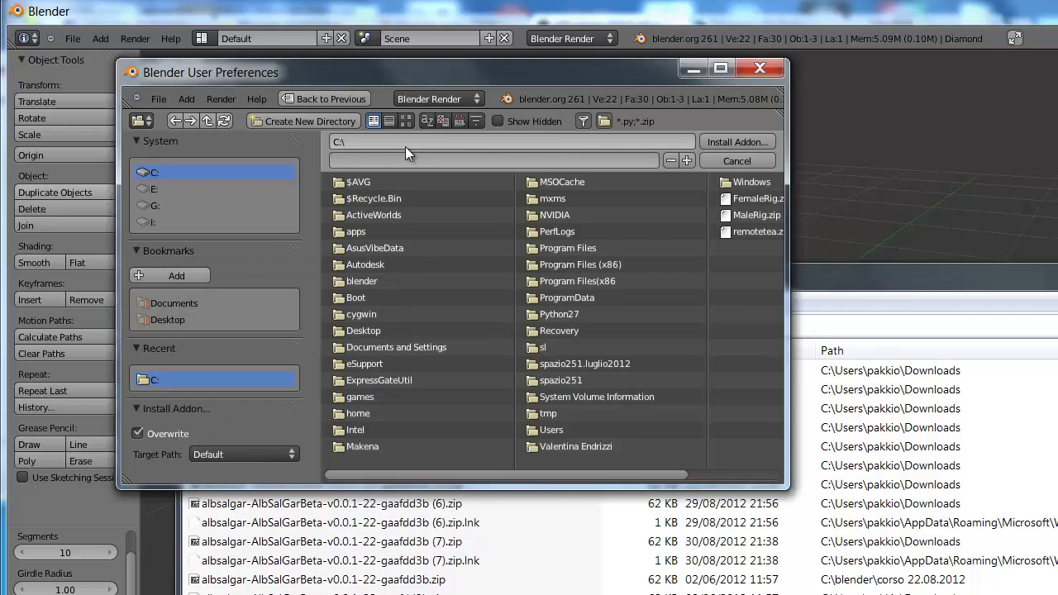
{"action": "key", "text": "ctrl+v"}
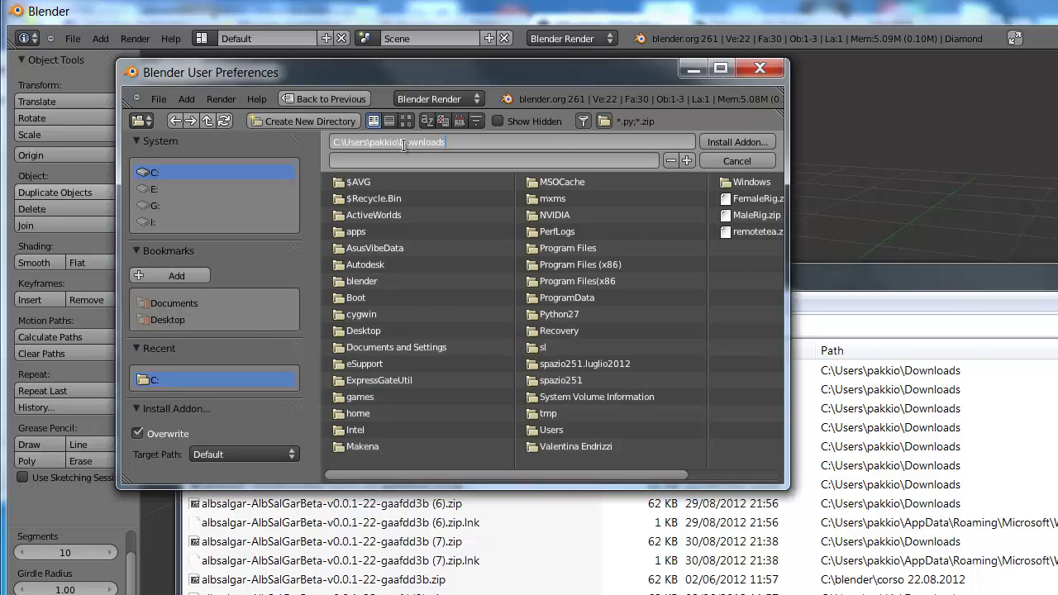
{"action": "key", "text": "Return"}
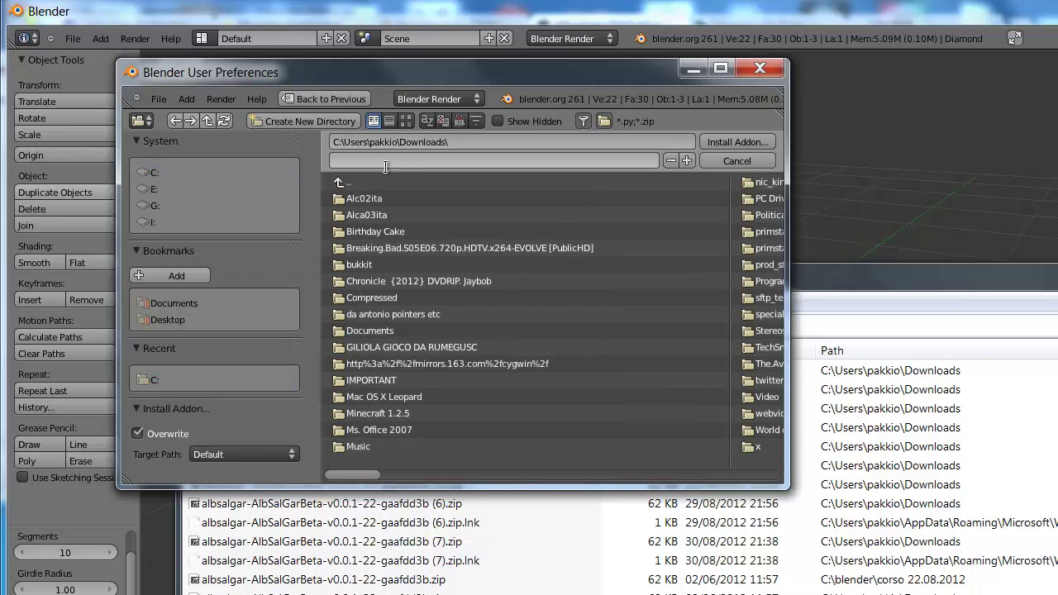
{"action": "left_click", "coordinate": [385, 167]}
{"action": "type", "text": "albs"}
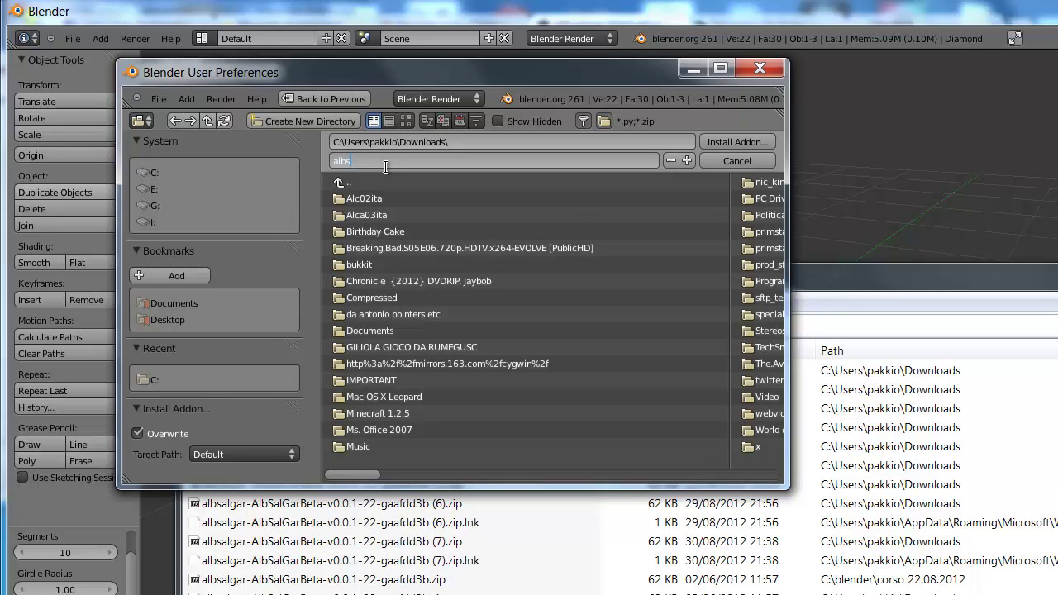
{"action": "type", "text": "algar*"}
{"action": "key", "text": "Escape"}
{"action": "left_click_drag", "start_coordinate": [357, 480], "coordinate": [444, 480]}
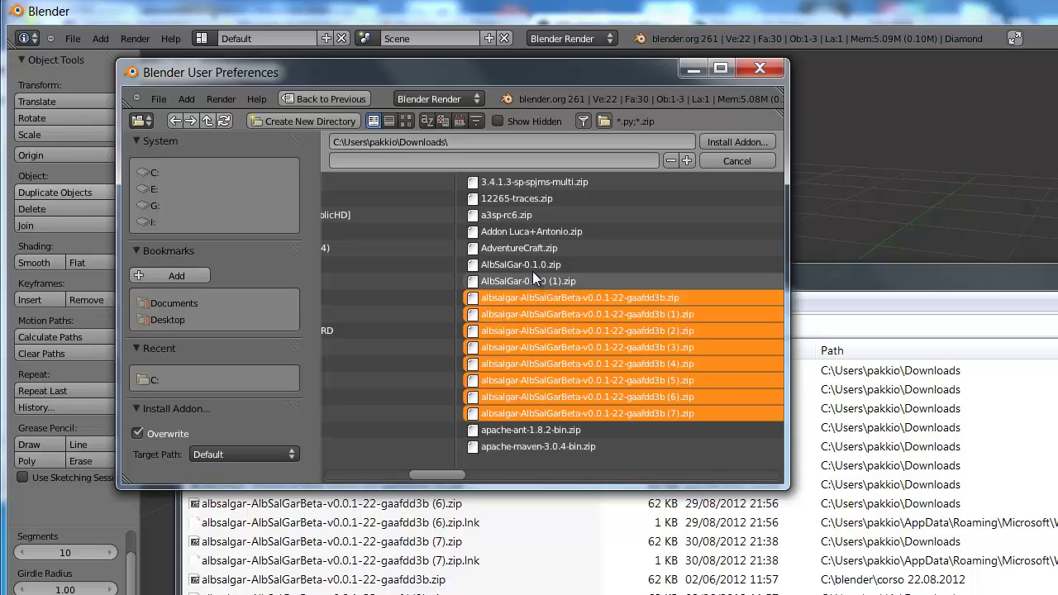
{"action": "left_click", "coordinate": [551, 299]}
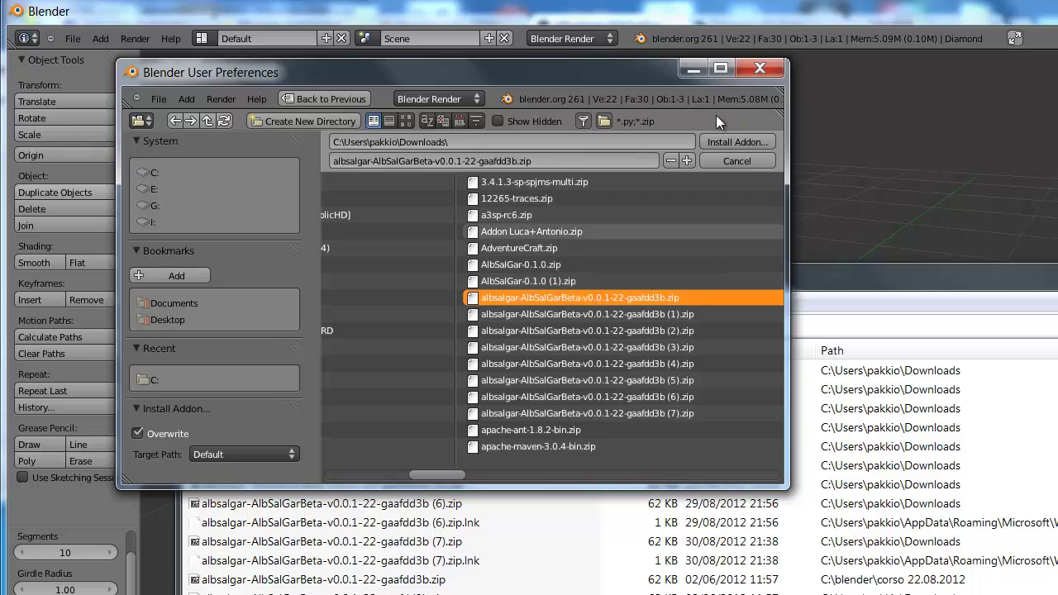
{"action": "left_click", "coordinate": [728, 141]}
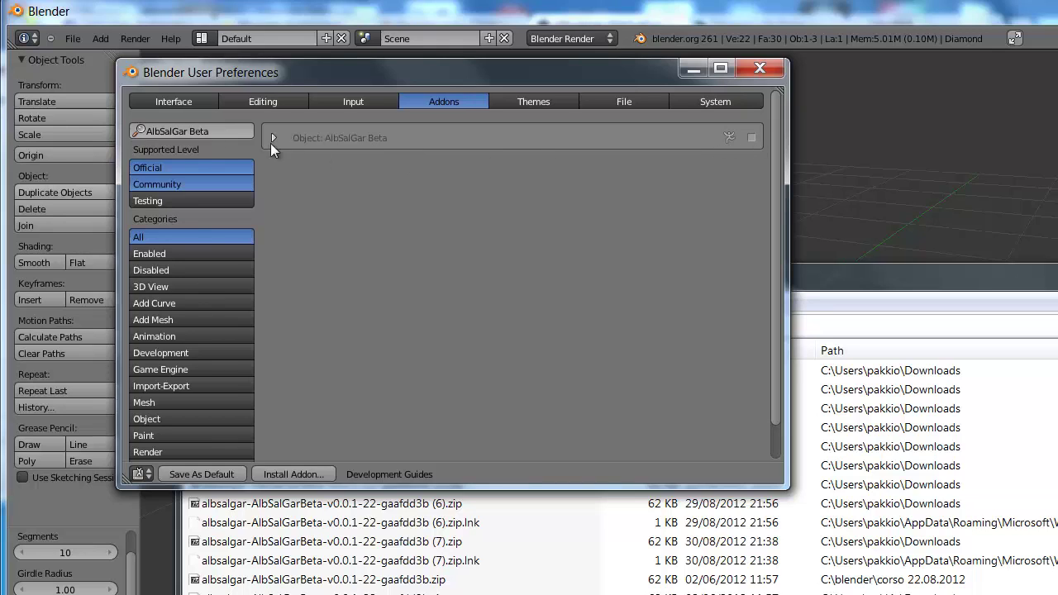
Filter the add-on list for 'albsalgar' and enable Object: AlbSalGar Beta
{"action": "left_click", "coordinate": [210, 133]}
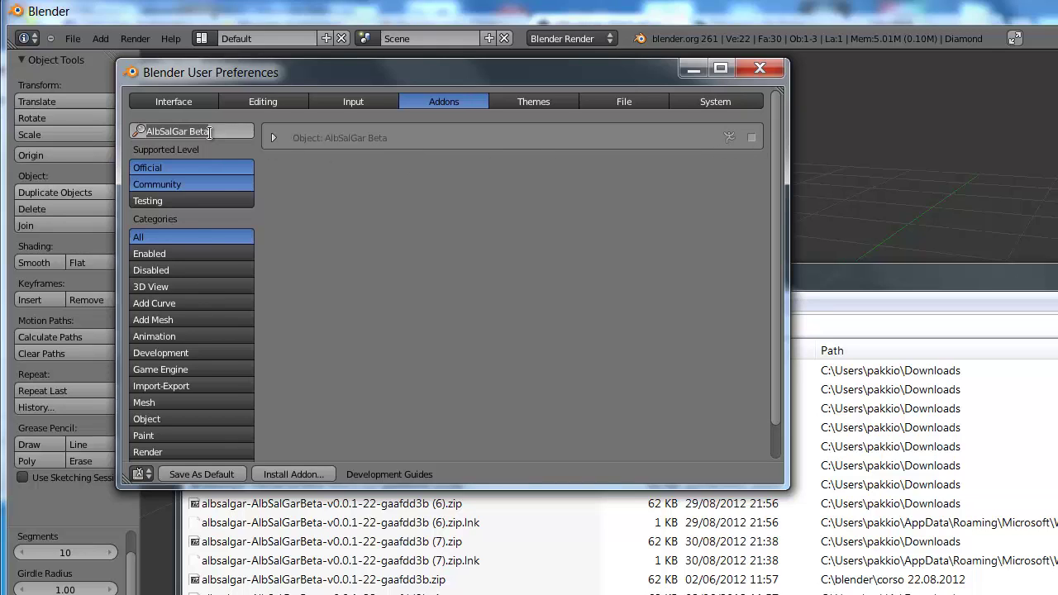
{"action": "key", "text": "BackSpace"}
{"action": "type", "text": "albsal"}
{"action": "type", "text": "gar"}
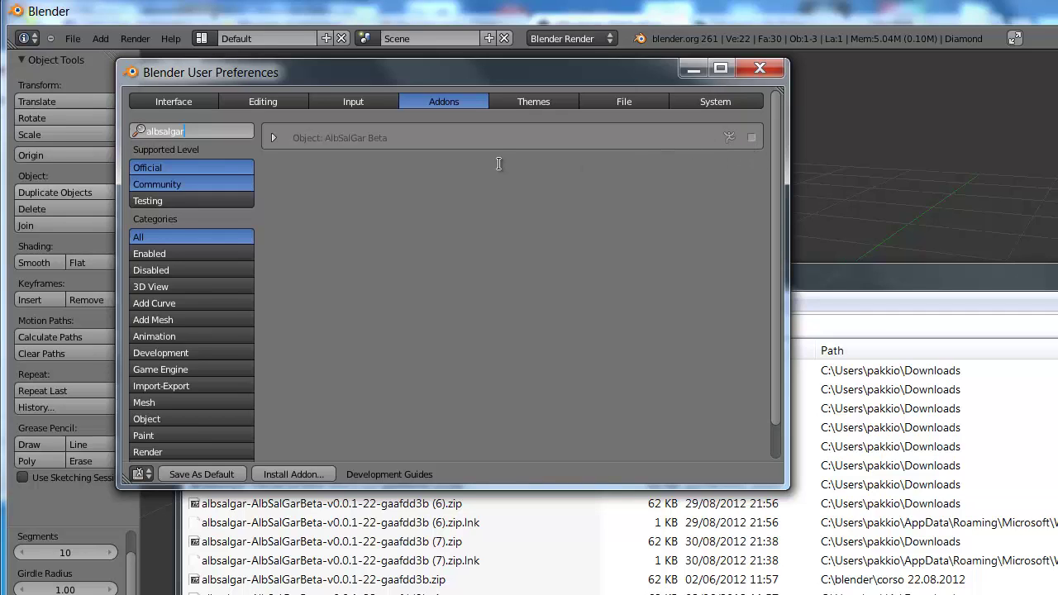
{"action": "left_click", "coordinate": [752, 139]}
{"action": "left_click", "coordinate": [753, 138]}
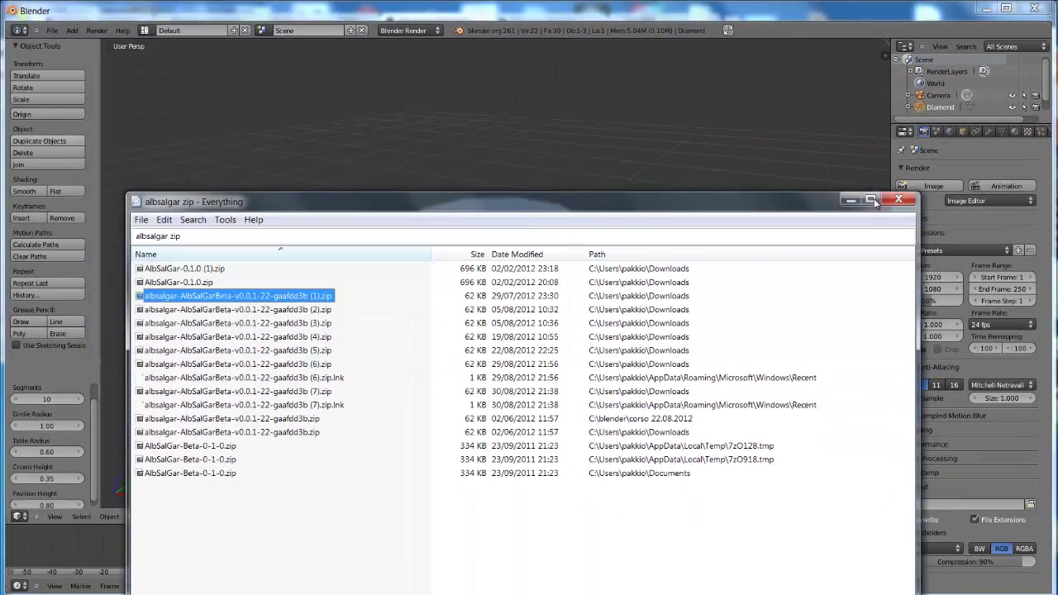
Delete the Diamond and add a UV Shape sculpty Cylinder with 8 by 8 faces
{"action": "left_click", "coordinate": [899, 201]}
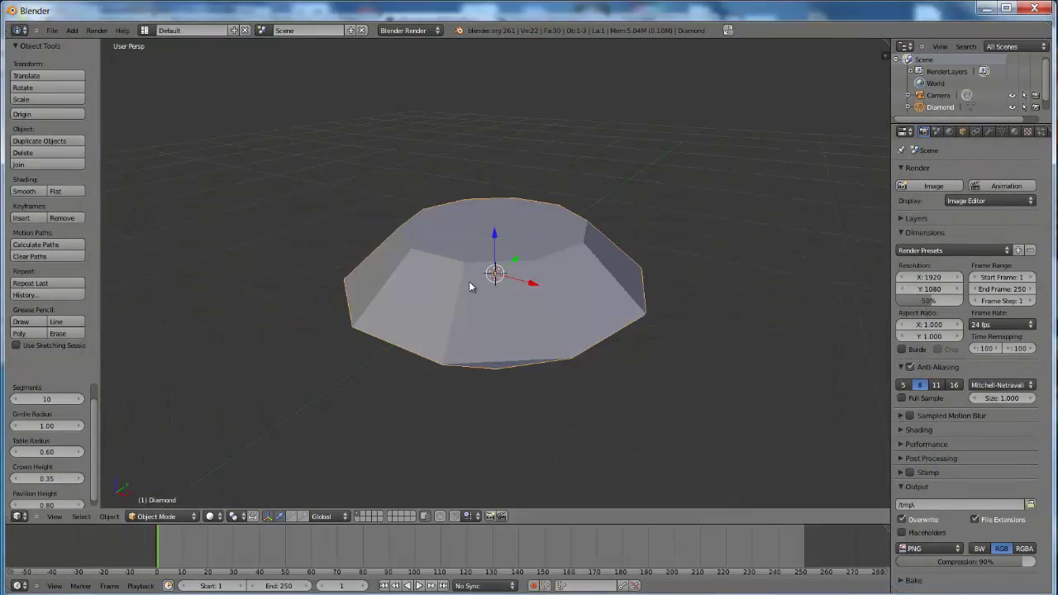
{"action": "scroll", "coordinate": [469, 282], "scroll_direction": "down", "scroll_amount": 2}
{"action": "scroll", "coordinate": [469, 283], "scroll_direction": "down", "scroll_amount": 1}
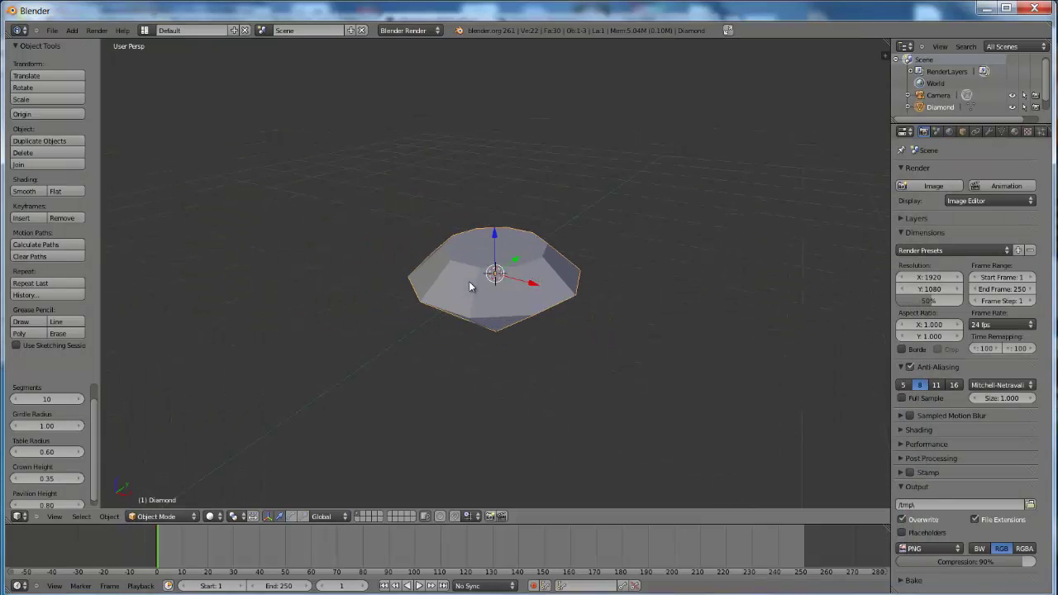
{"action": "key", "text": "x"}
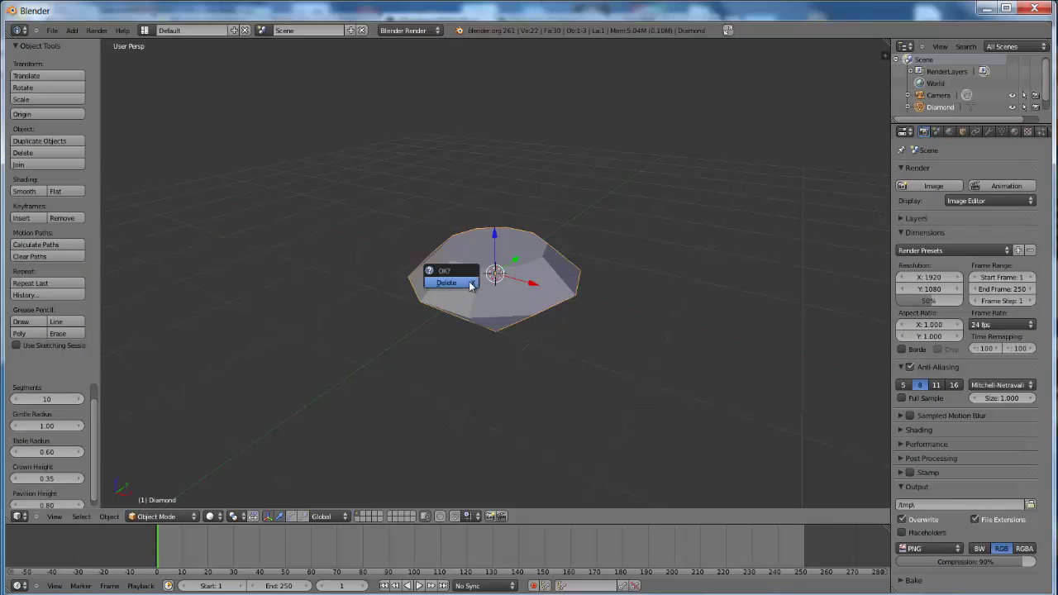
{"action": "left_click", "coordinate": [469, 281]}
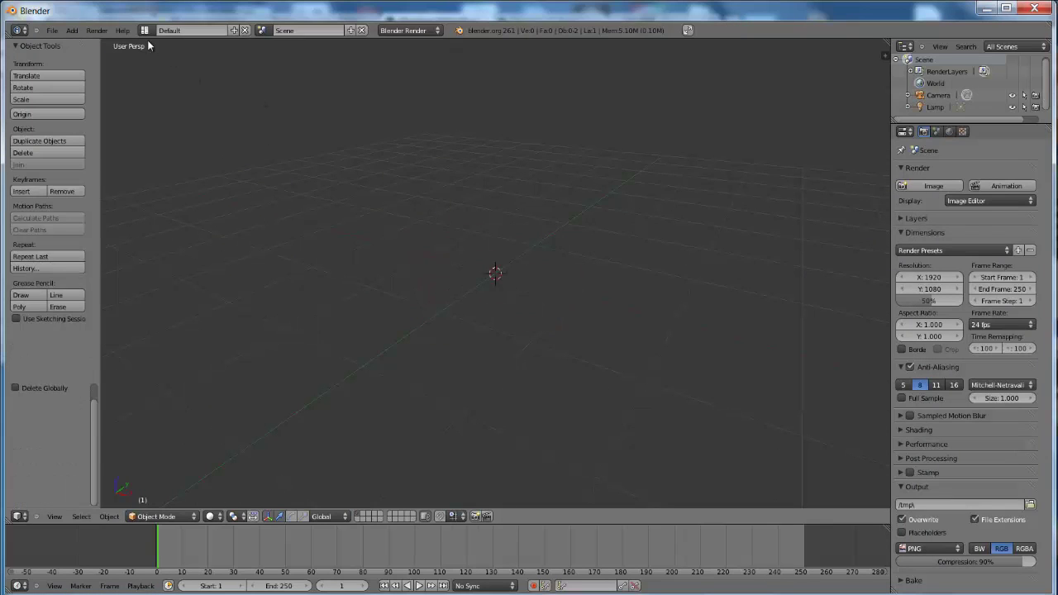
{"action": "left_click", "coordinate": [72, 31]}
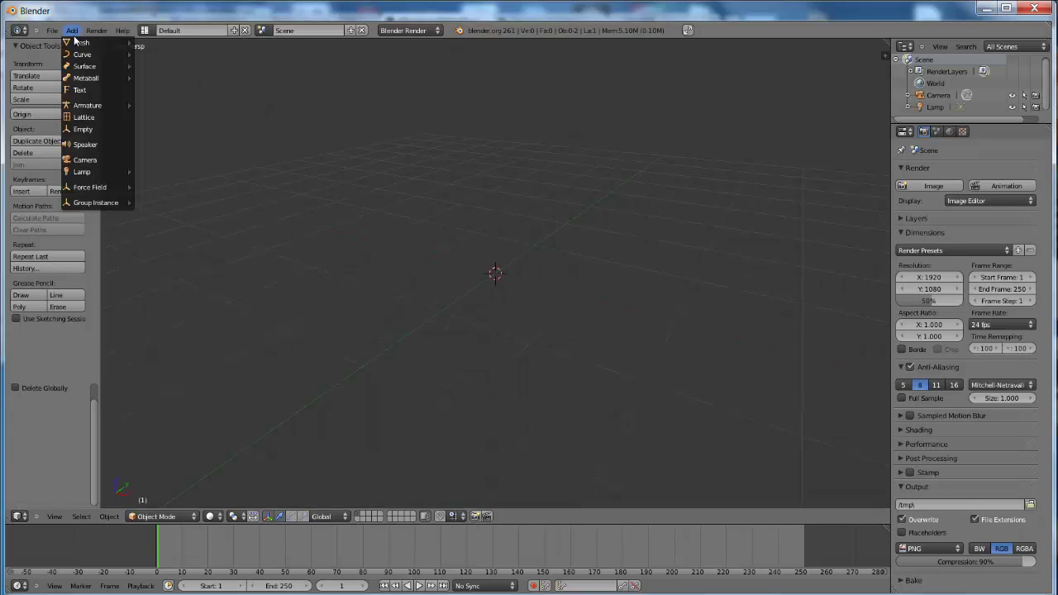
{"action": "mouse_move", "coordinate": [82, 42]}
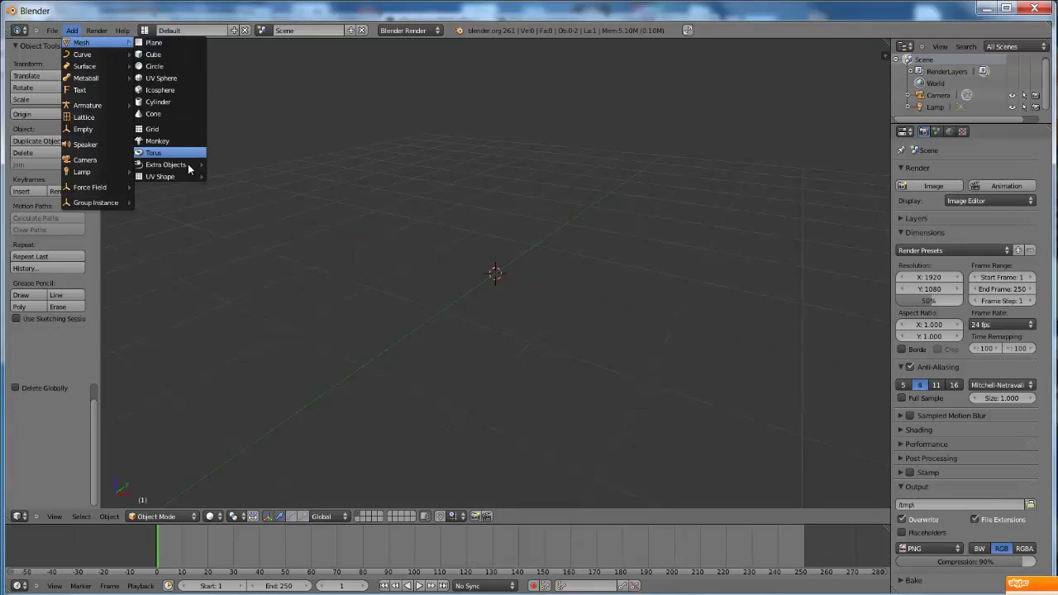
{"action": "mouse_move", "coordinate": [162, 176]}
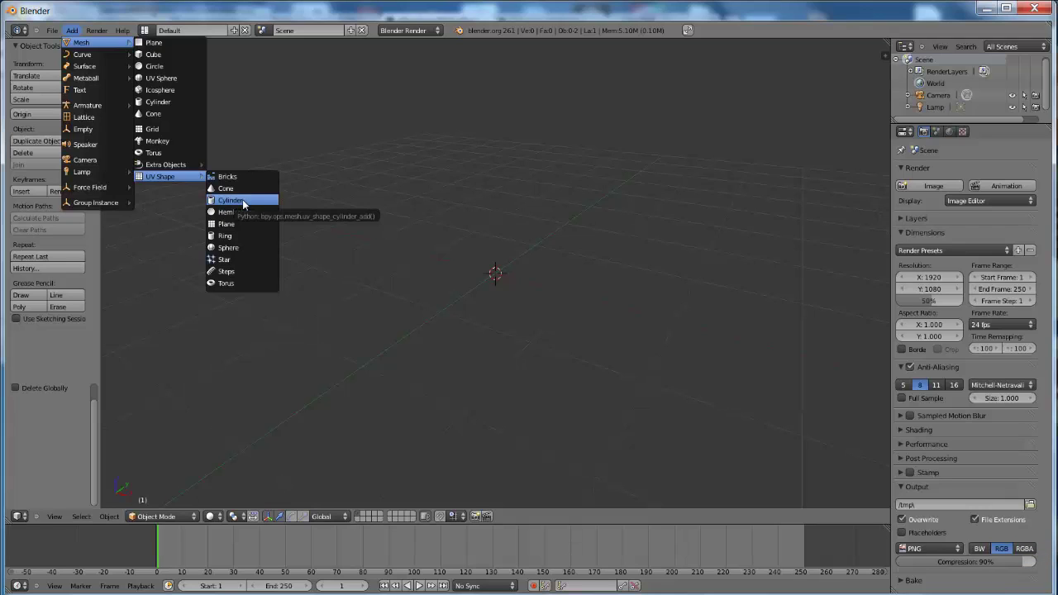
{"action": "left_click", "coordinate": [243, 203]}
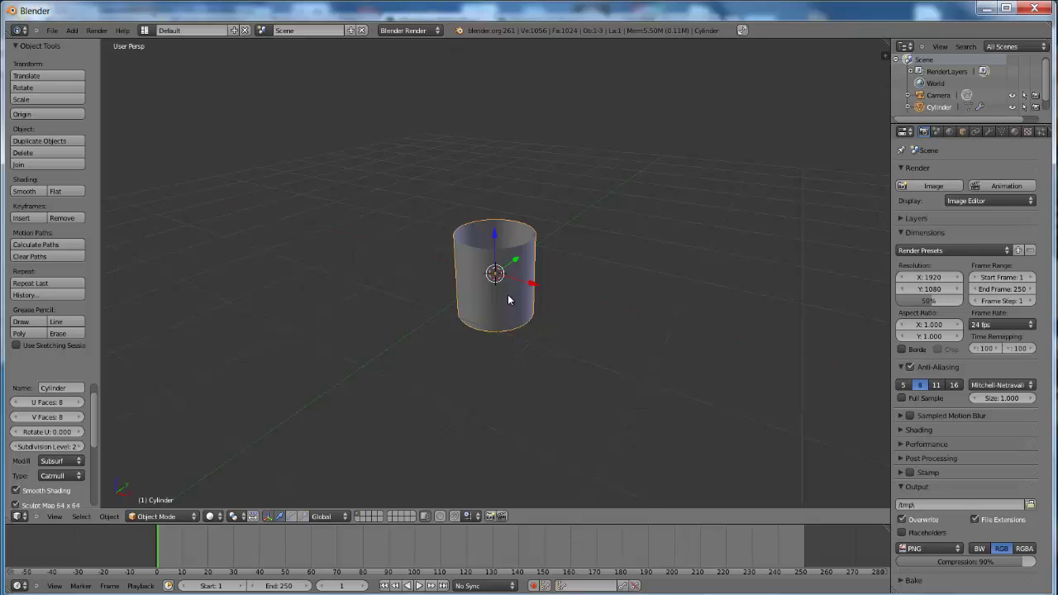
Switch to Front Ortho view zoomed in on the cylinder and enter Edit Mode
{"action": "key", "text": "KP_1"}
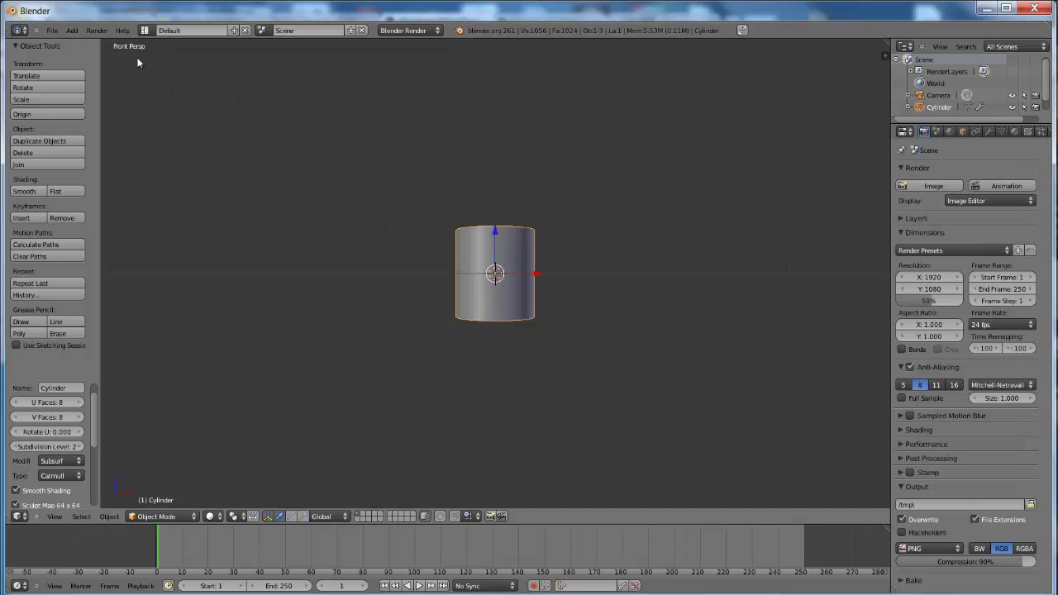
{"action": "key", "text": "KP_5"}
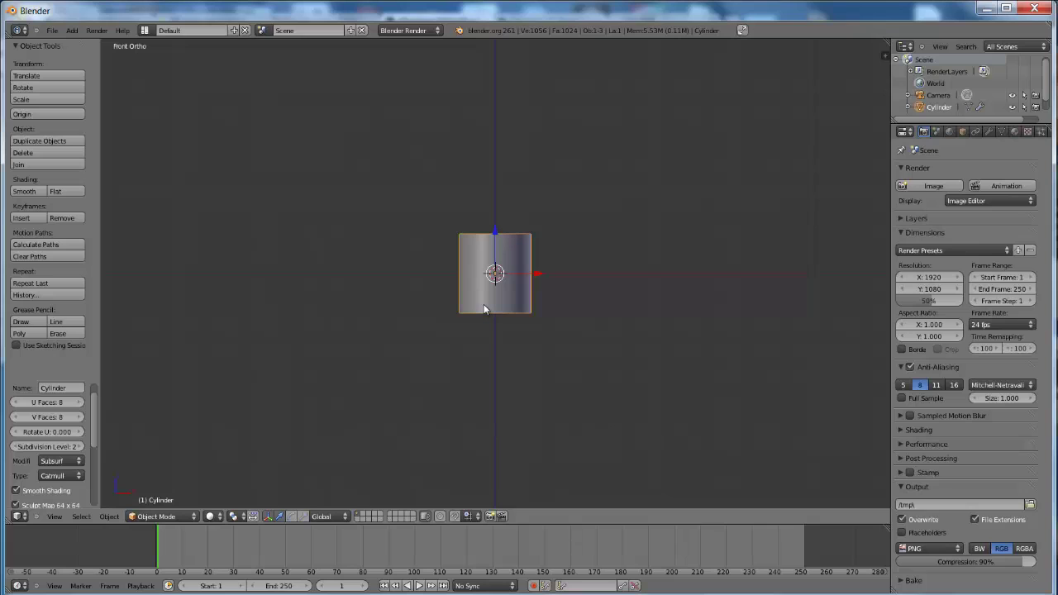
{"action": "scroll", "coordinate": [484, 309], "scroll_direction": "up", "scroll_amount": 4}
{"action": "scroll", "coordinate": [484, 309], "scroll_direction": "up", "scroll_amount": 1}
{"action": "scroll", "coordinate": [484, 308], "scroll_direction": "up", "scroll_amount": 2}
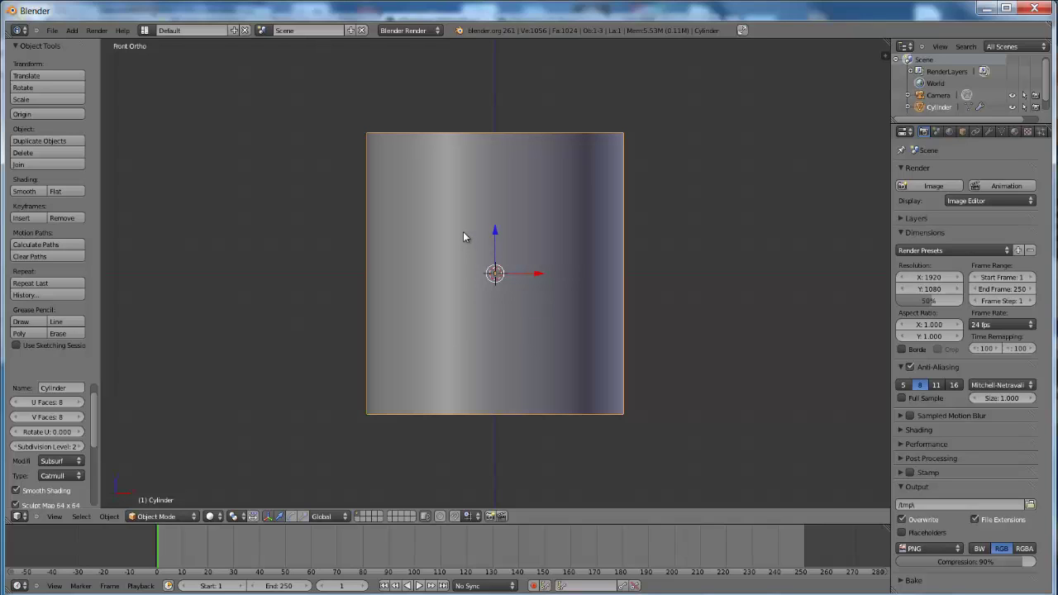
{"action": "mouse_move", "coordinate": [463, 238]}
{"action": "middle_mouse_down"}
{"action": "mouse_move", "coordinate": [496, 274]}
{"action": "mouse_move", "coordinate": [546, 274]}
{"action": "mouse_move", "coordinate": [586, 250]}
{"action": "mouse_move", "coordinate": [567, 194]}
{"action": "mouse_move", "coordinate": [533, 253]}
{"action": "middle_mouse_up"}
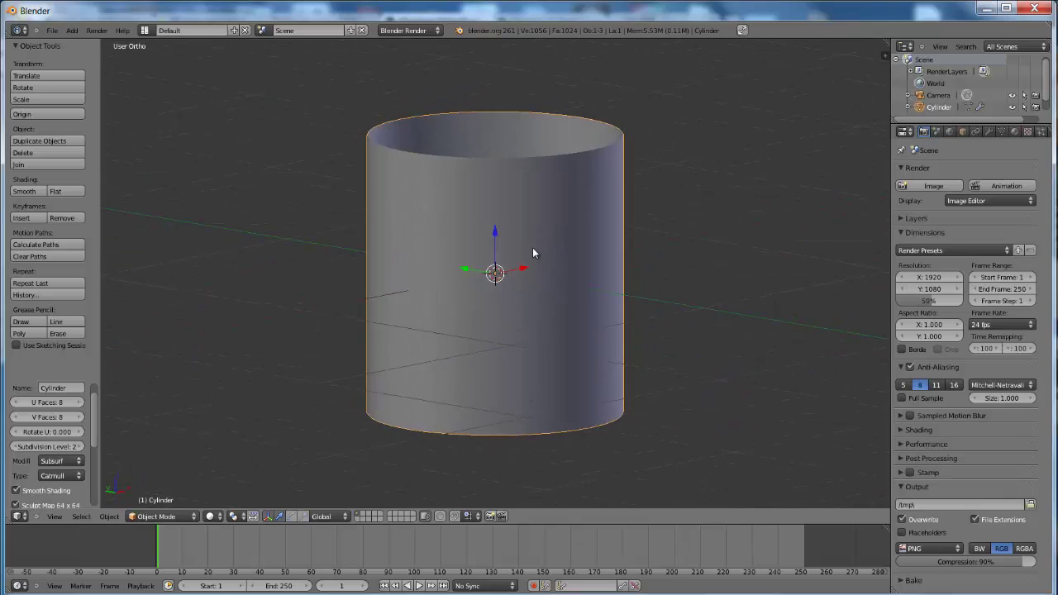
{"action": "key", "text": "KP_1"}
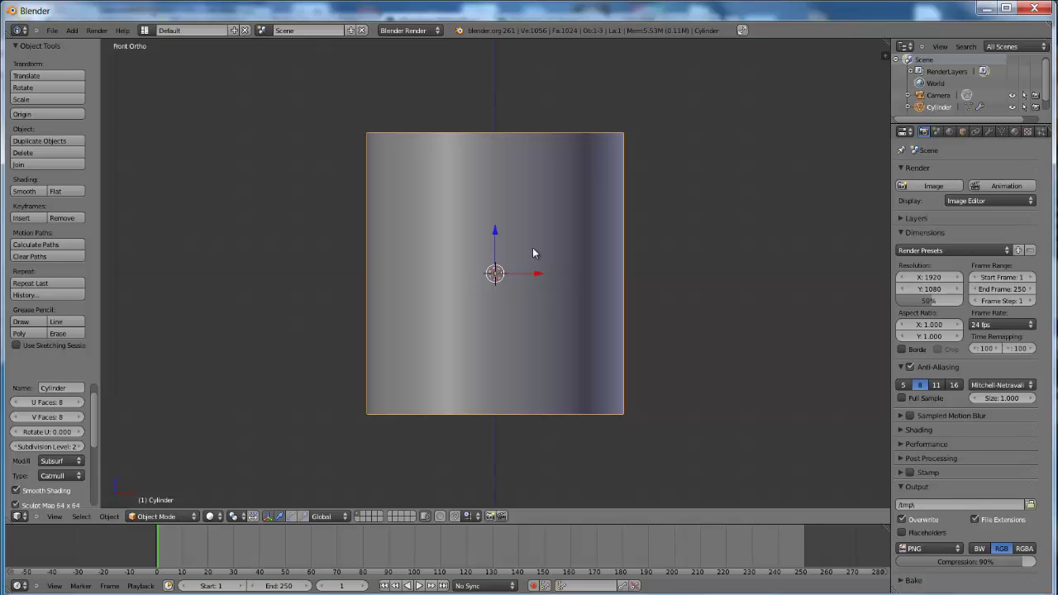
{"action": "key", "text": "Tab"}
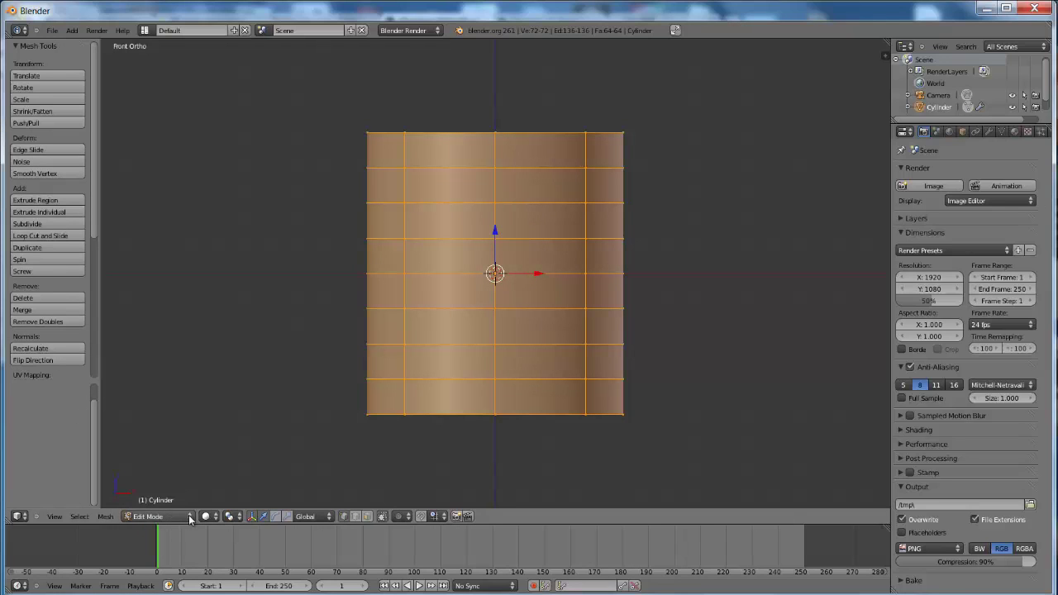
Deselect all vertices and box-select only the cylinder's bottom ring
{"action": "left_click", "coordinate": [190, 518]}
{"action": "left_click", "coordinate": [191, 507]}
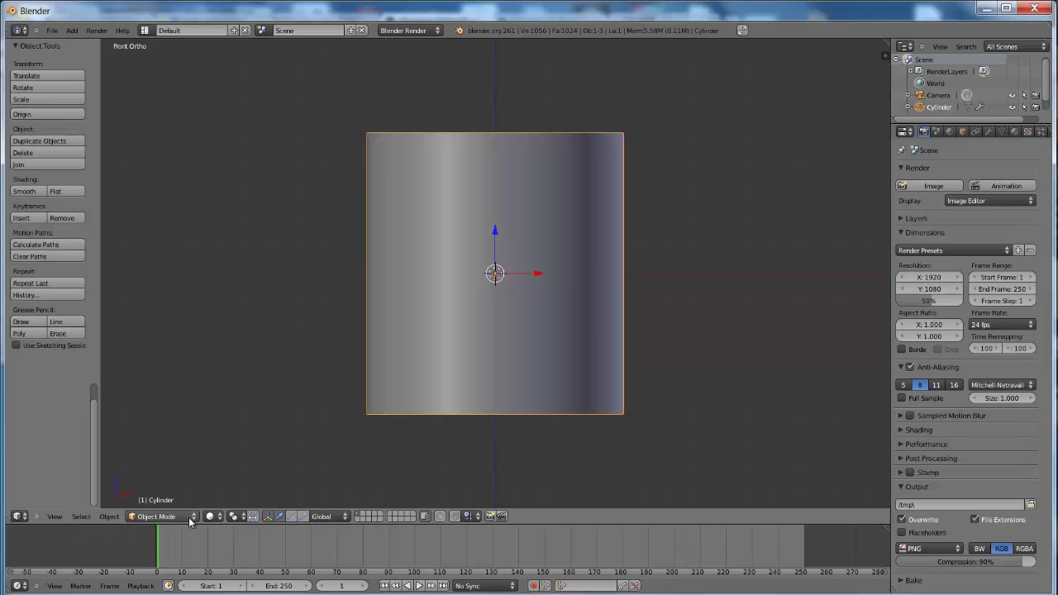
{"action": "left_click", "coordinate": [189, 517]}
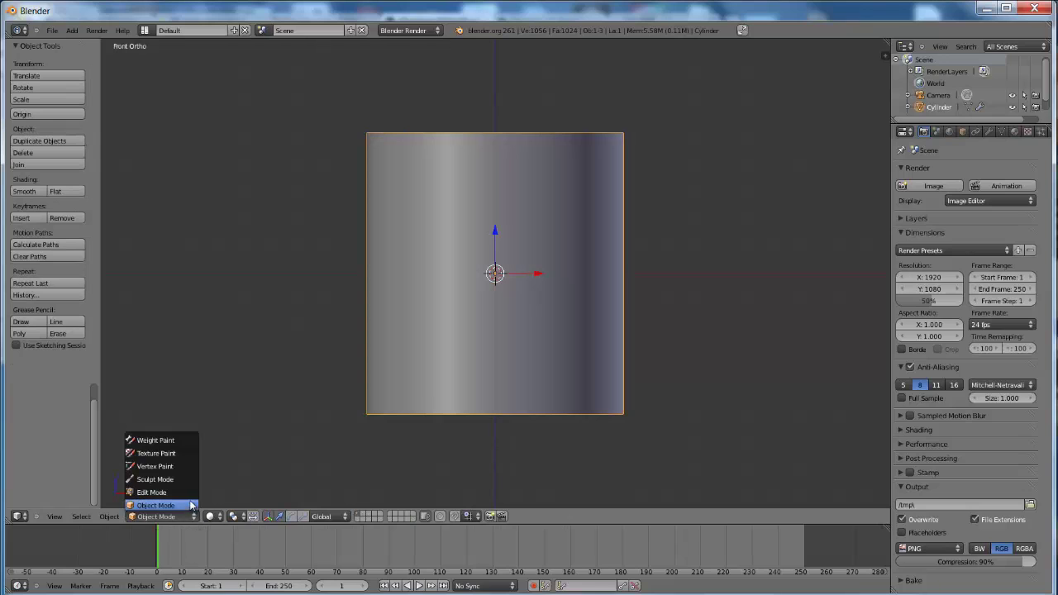
{"action": "left_click", "coordinate": [191, 492]}
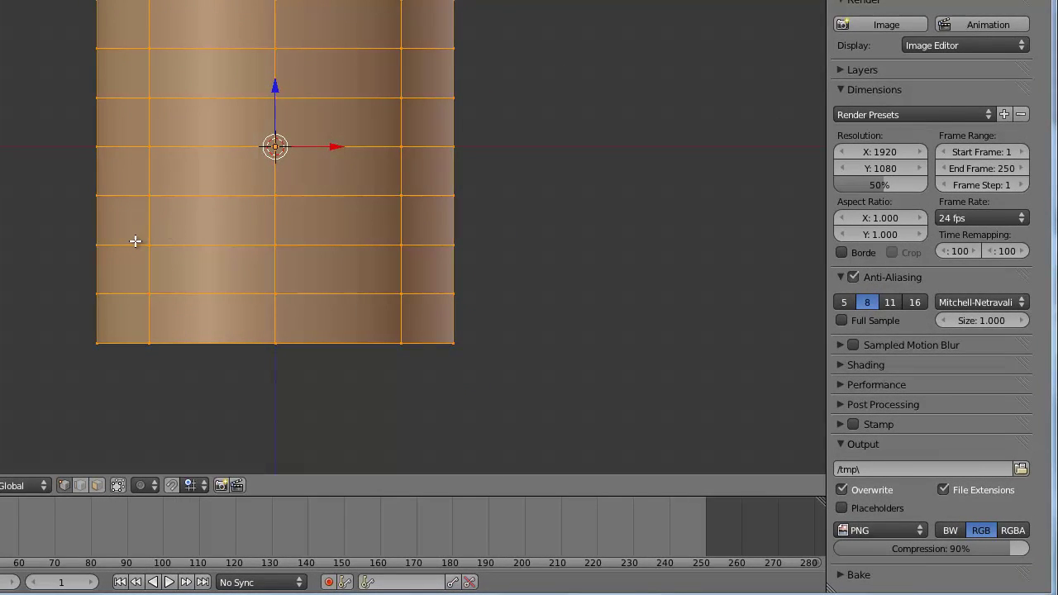
{"action": "key", "text": "a"}
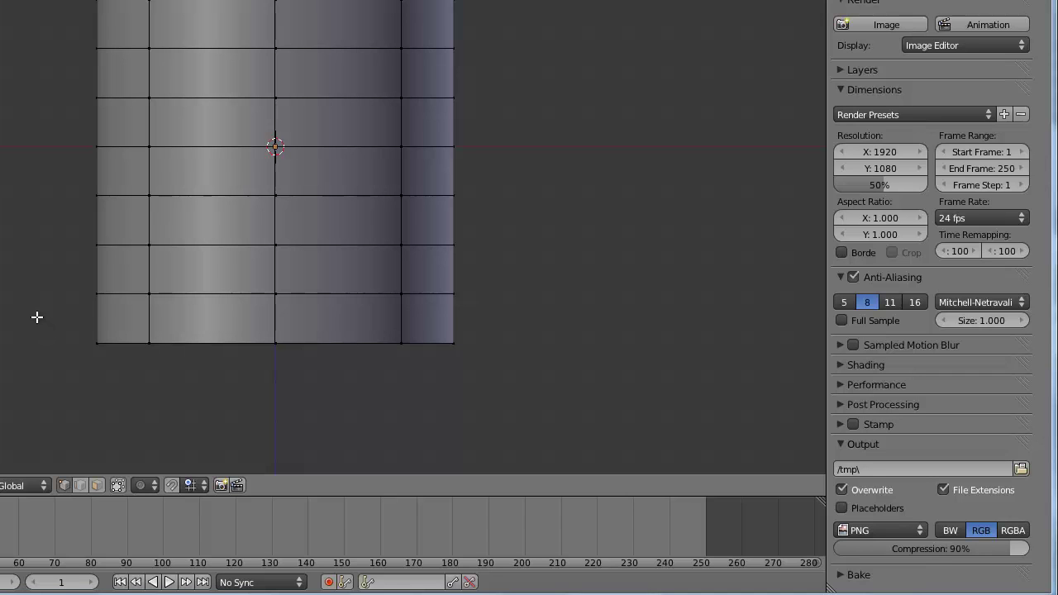
{"action": "key", "text": "b"}
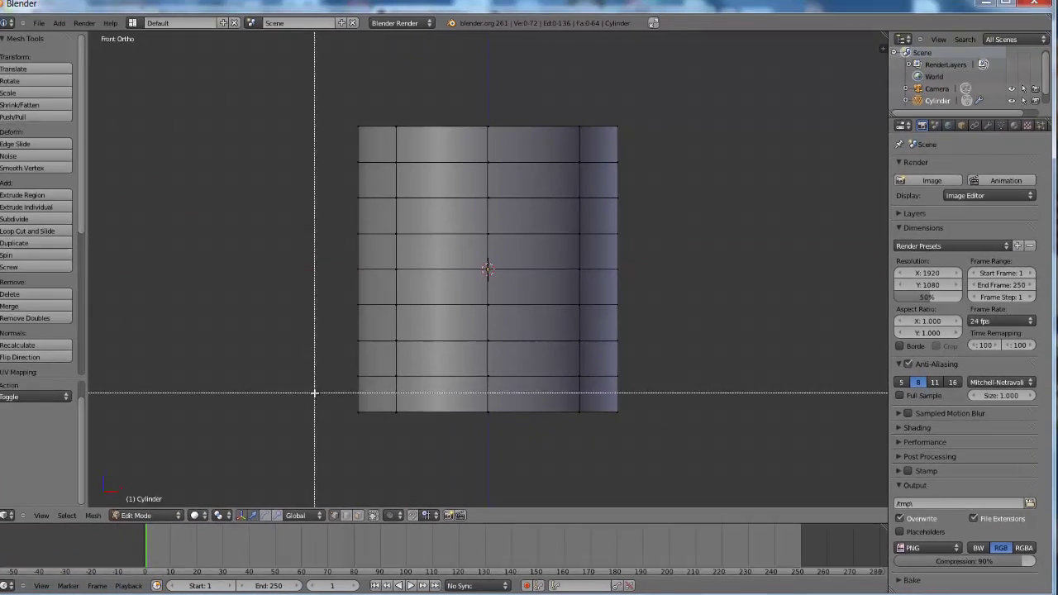
{"action": "mouse_move", "coordinate": [324, 395]}
{"action": "left_mouse_down"}
{"action": "mouse_move", "coordinate": [465, 457]}
{"action": "mouse_move", "coordinate": [692, 470]}
{"action": "left_mouse_up"}
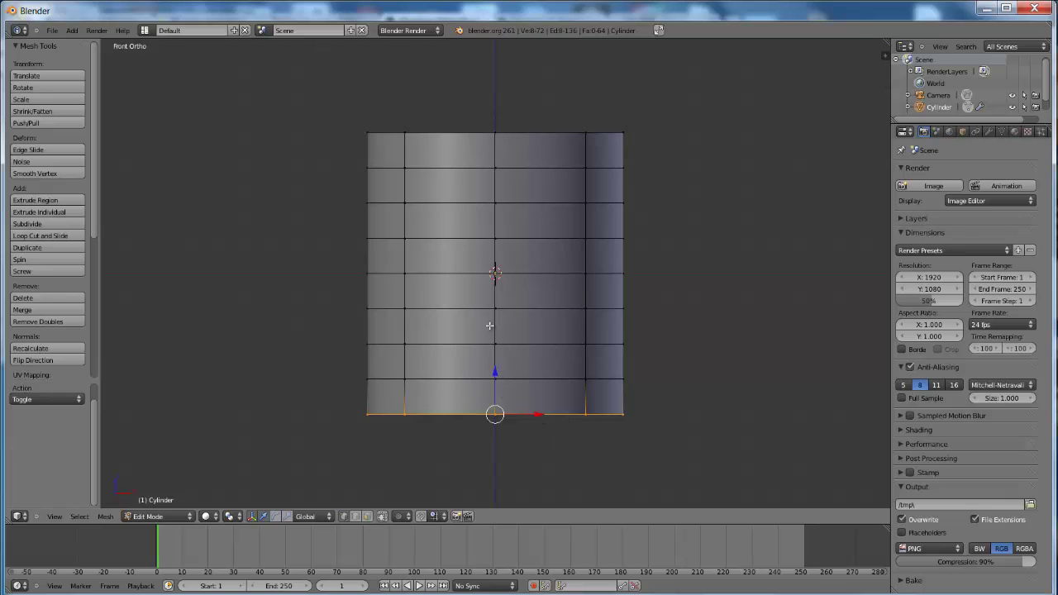
Scale the bottom ring to 0 and raise the resulting point 0.133 along Z
{"action": "mouse_move", "coordinate": [492, 333]}
{"action": "middle_mouse_down"}
{"action": "mouse_move", "coordinate": [497, 317]}
{"action": "mouse_move", "coordinate": [494, 326]}
{"action": "middle_mouse_up"}
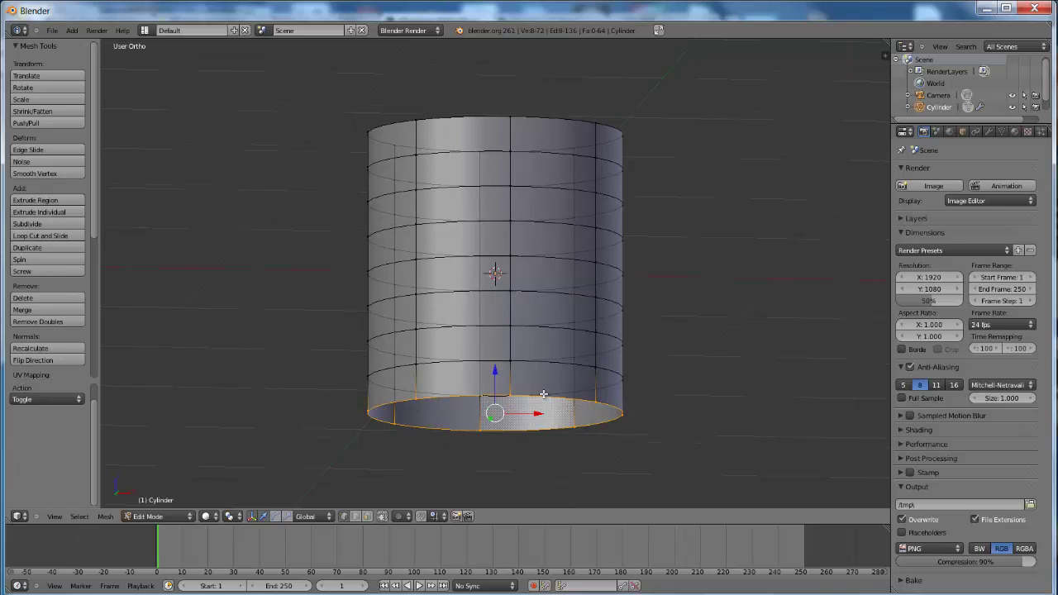
{"action": "type", "text": "s0"}
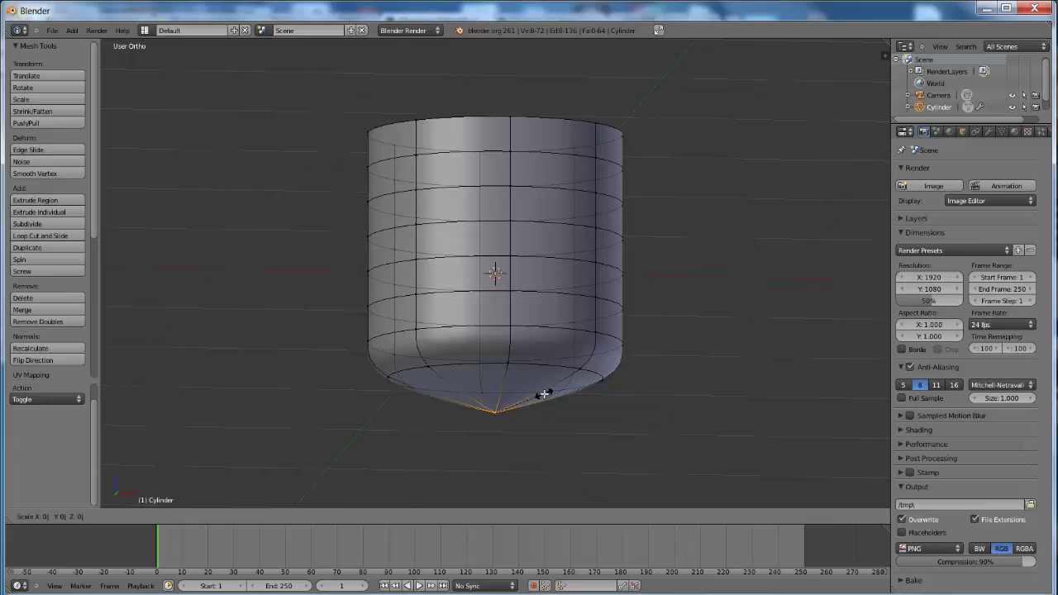
{"action": "key", "text": "Return"}
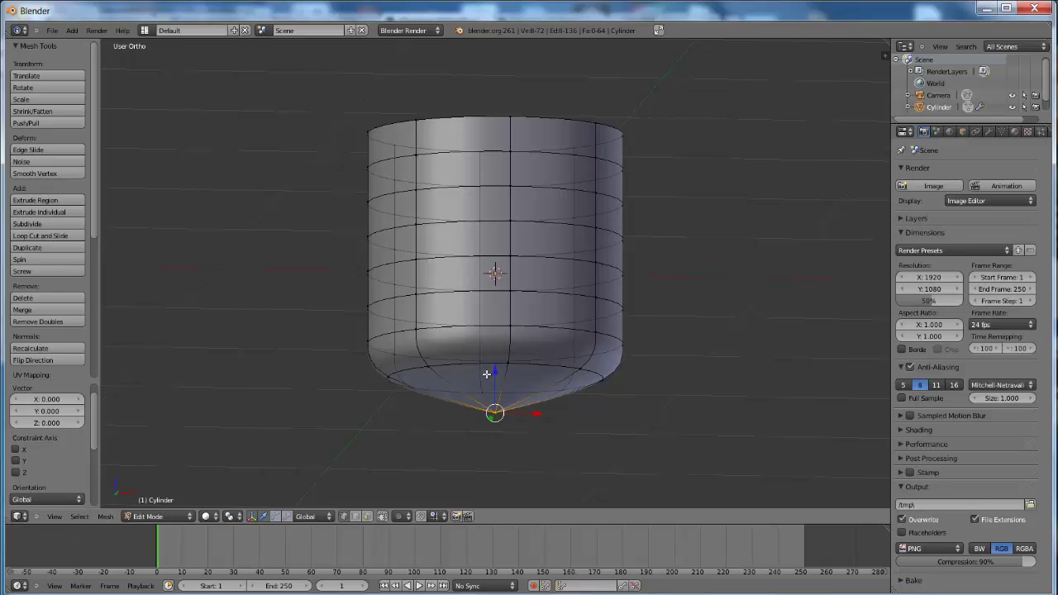
{"action": "key", "text": "KP_1"}
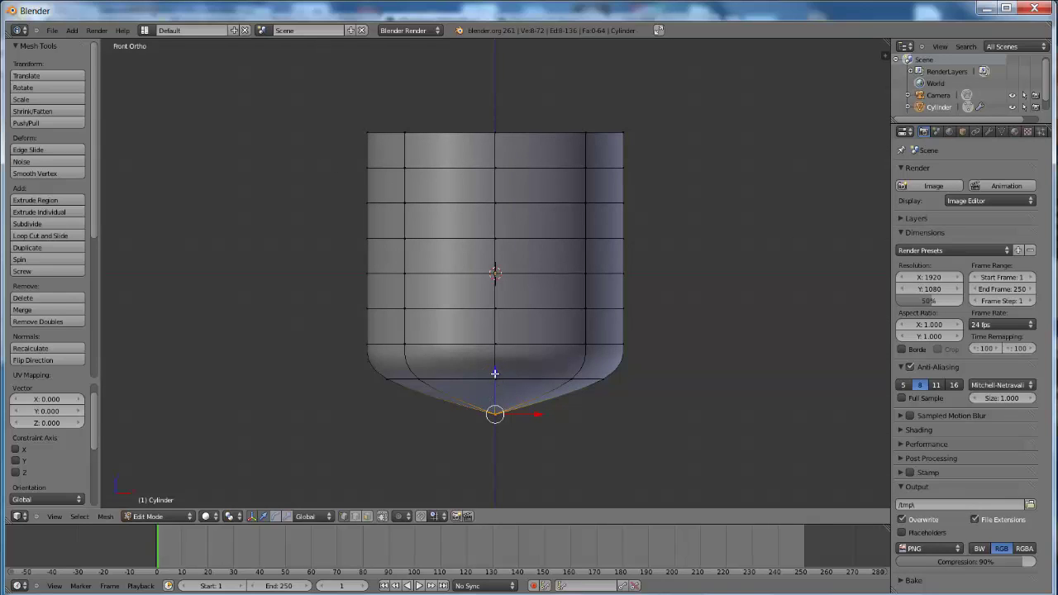
{"action": "left_click_drag", "start_coordinate": [494, 373], "coordinate": [500, 338]}
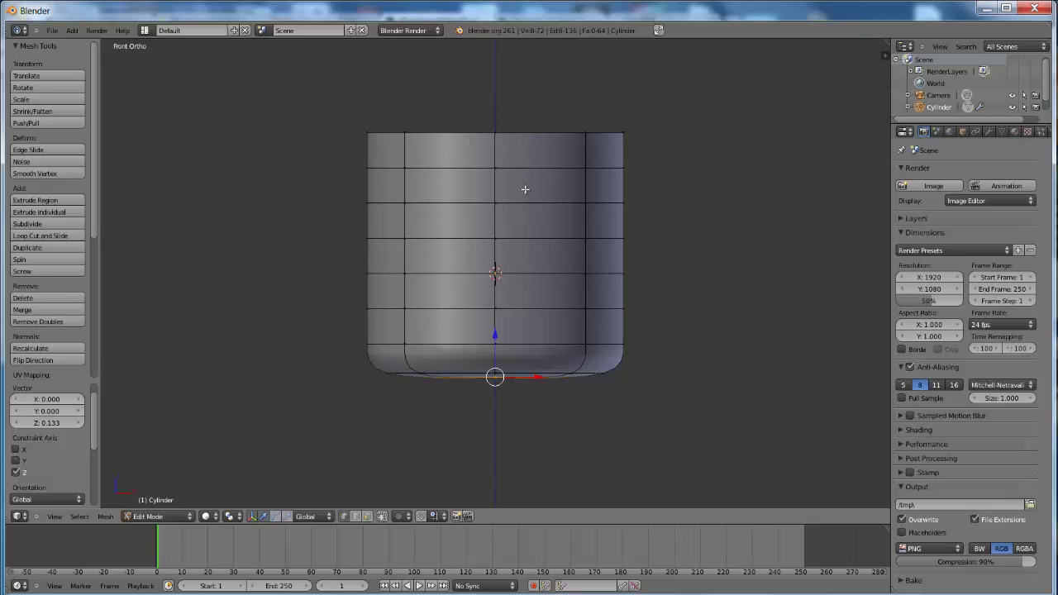
{"action": "middle_click_drag", "start_coordinate": [519, 196], "coordinate": [516, 238]}
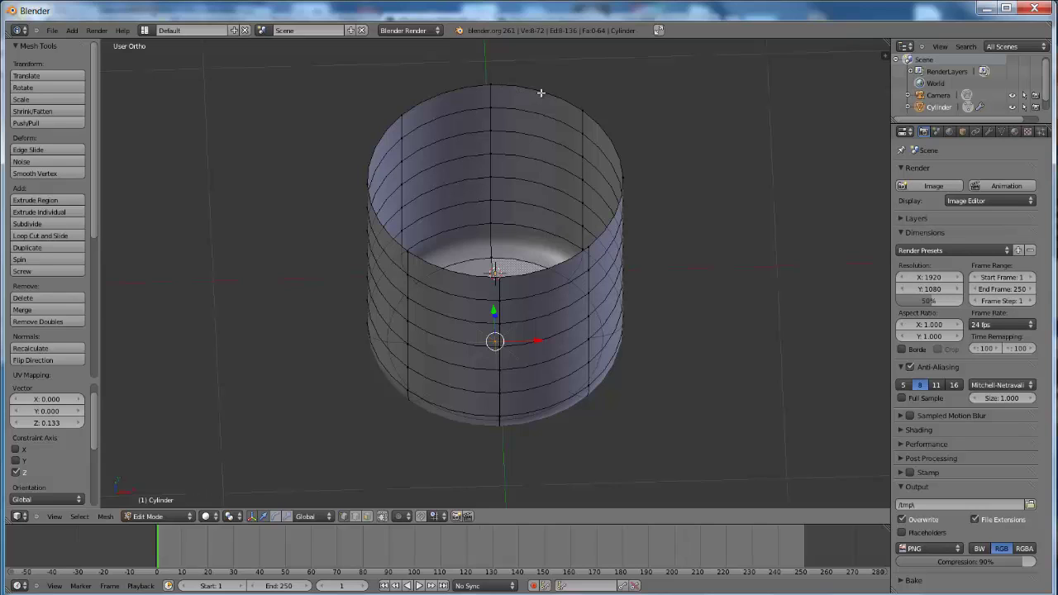
Collapse the cylinder's top rim ring to a single centre point by scaling it to 0
{"action": "right_click", "coordinate": [540, 93], "text": "alt"}
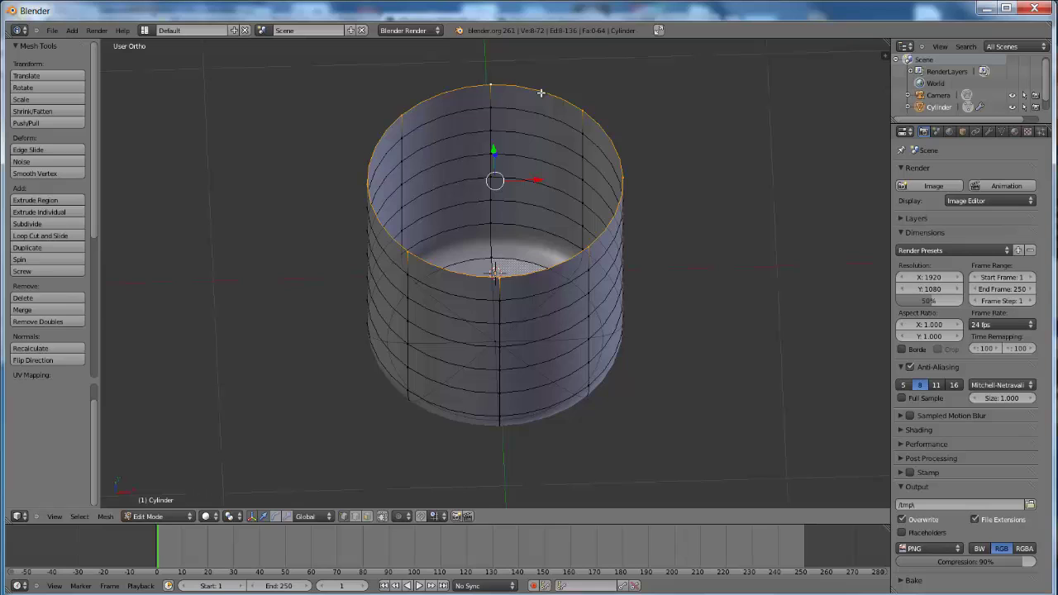
{"action": "key", "text": "s"}
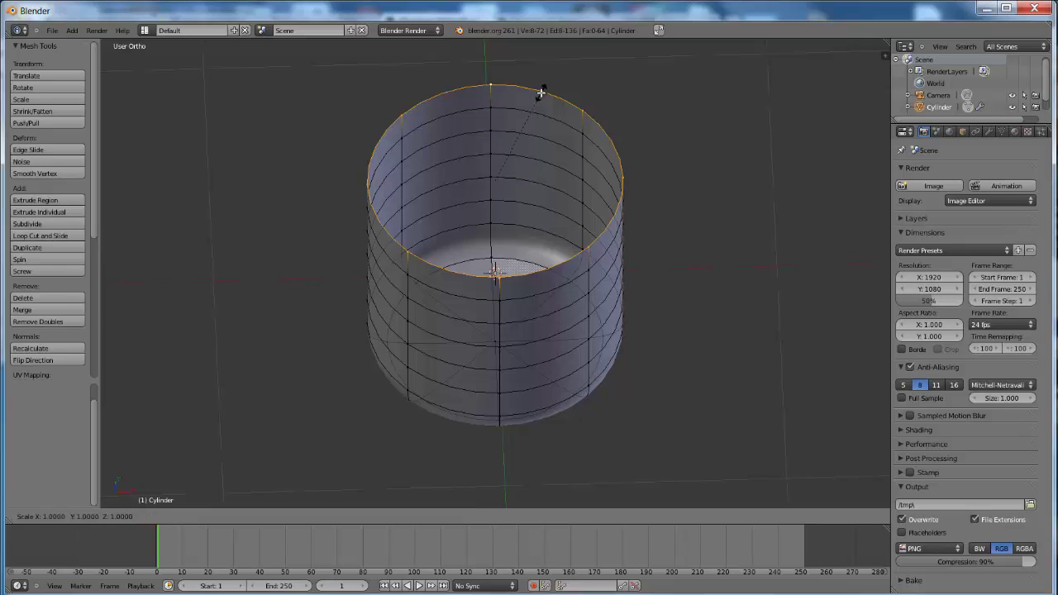
{"action": "type", "text": "0"}
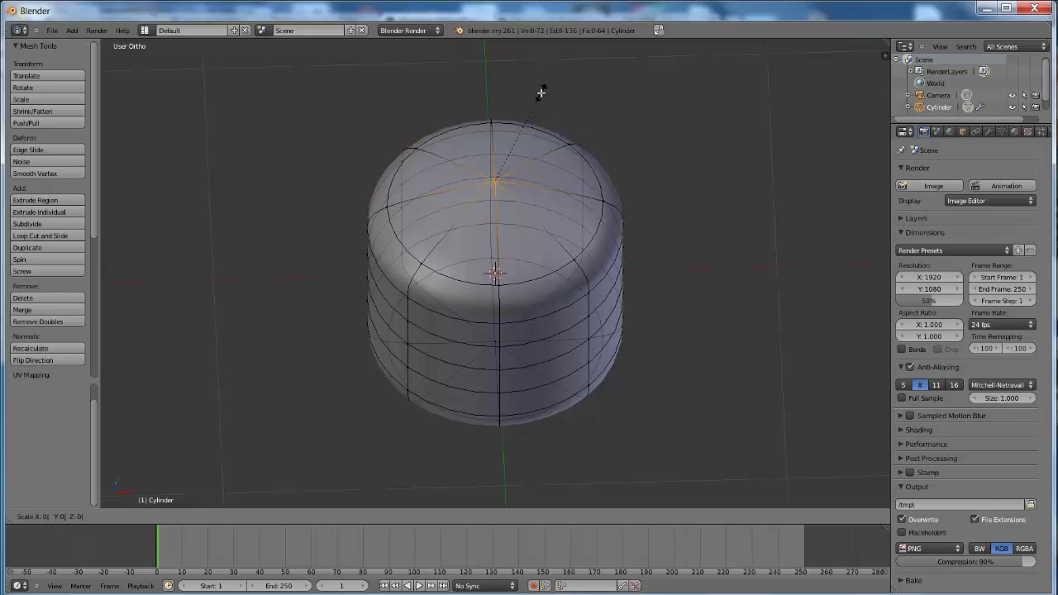
{"action": "key", "text": "Return"}
Start moving the top centre vertex down along Z into the cylinder
{"action": "mouse_move", "coordinate": [500, 303]}
{"action": "middle_mouse_down"}
{"action": "mouse_move", "coordinate": [513, 224]}
{"action": "mouse_move", "coordinate": [496, 249]}
{"action": "middle_mouse_up"}
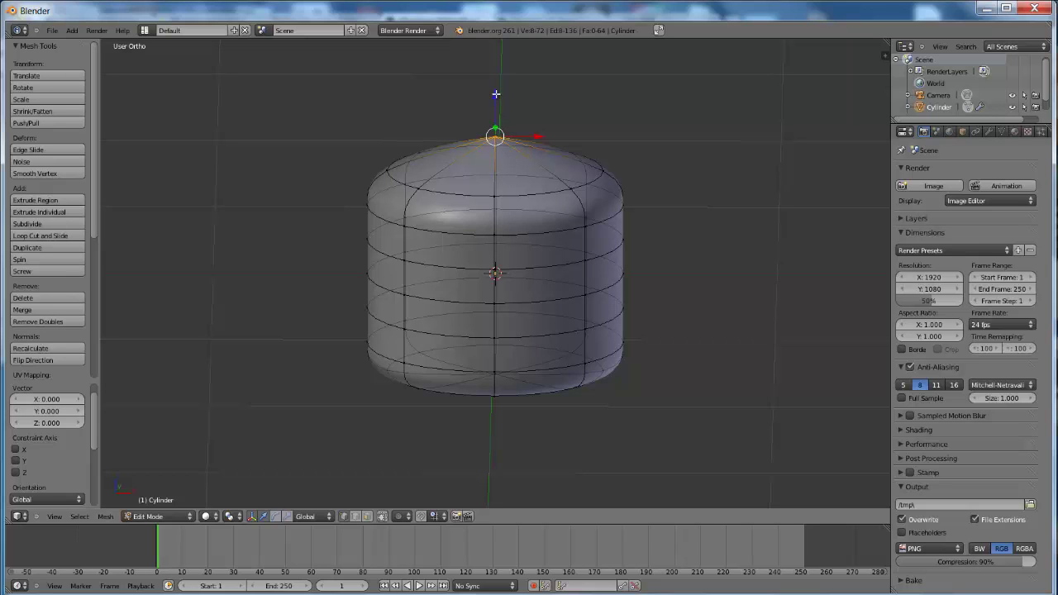
{"action": "left_click_drag", "start_coordinate": [495, 94], "coordinate": [426, 284]}
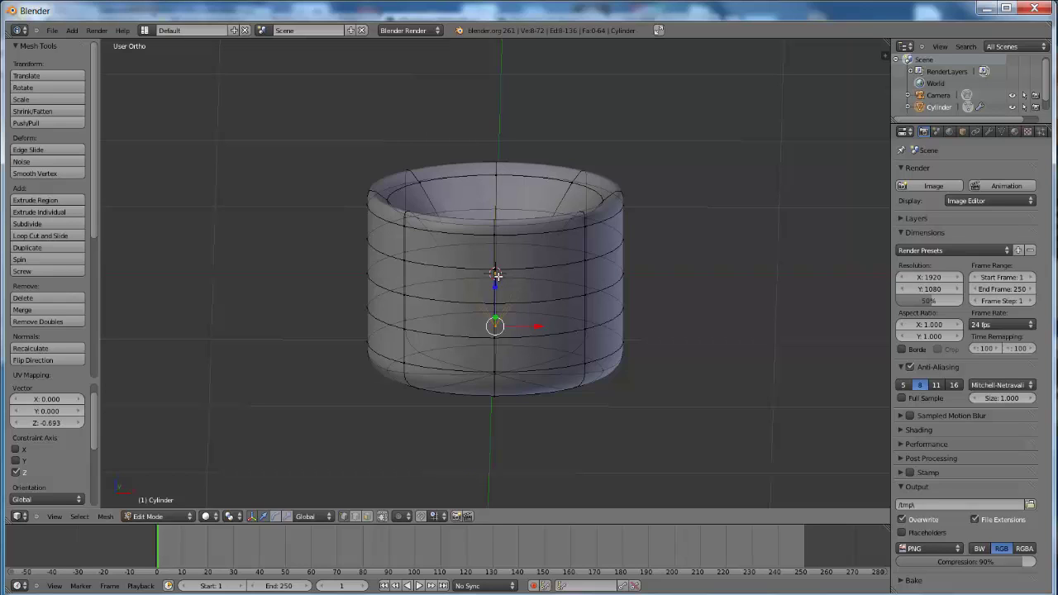
{"action": "key", "text": "g"}
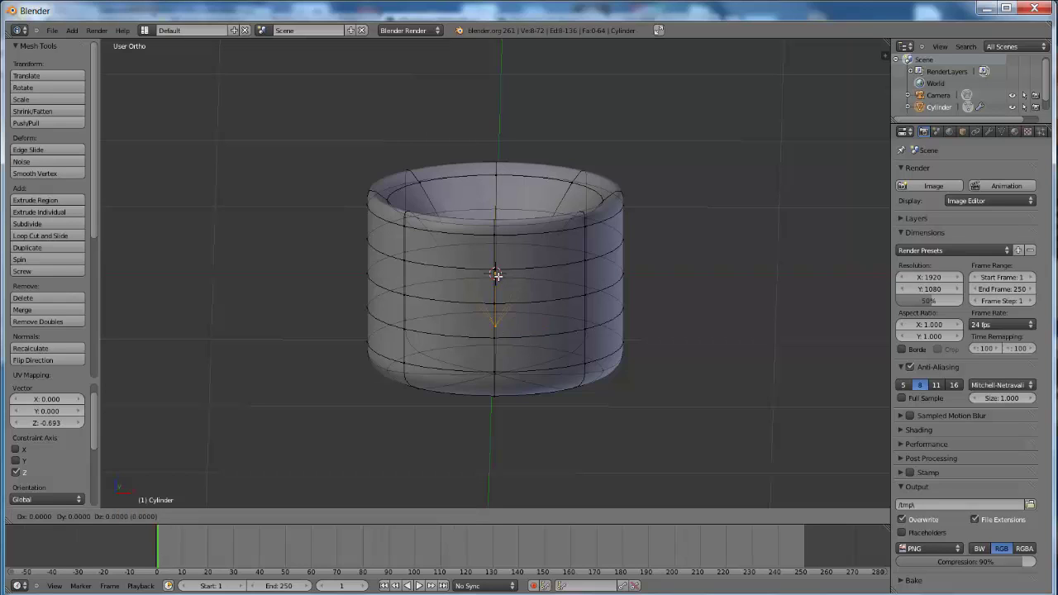
{"action": "key", "text": "z"}
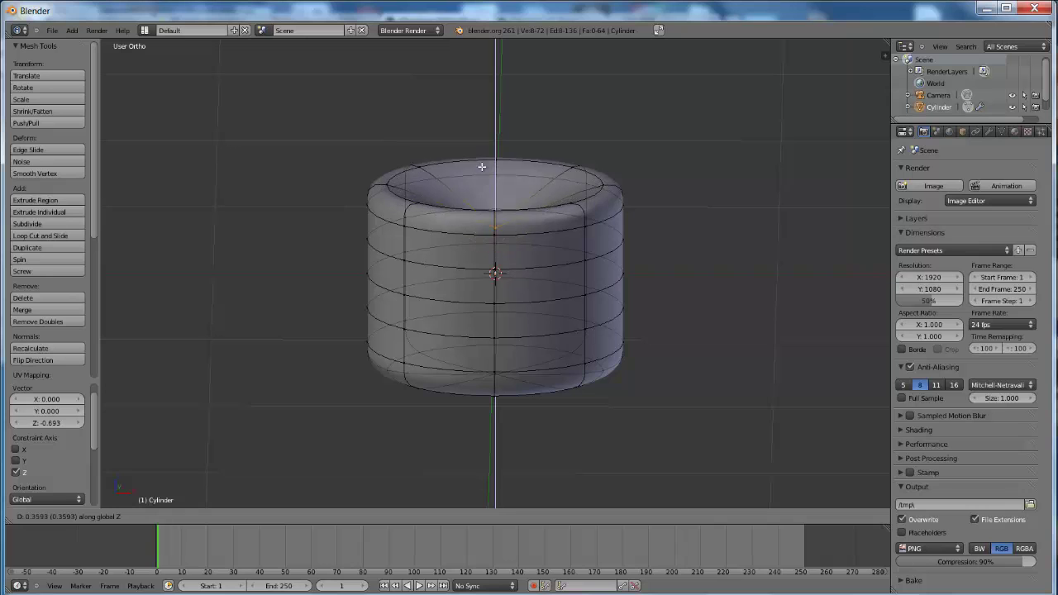
Confirm the lowered vertex, then shrink the inner rim edge loop to 0.751
{"action": "left_click", "coordinate": [467, 262]}
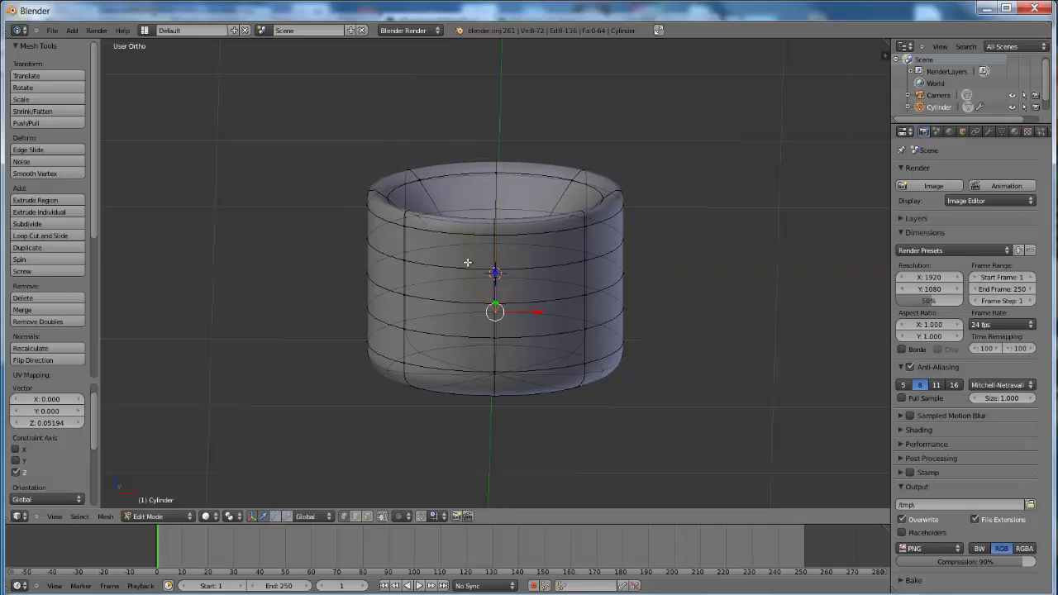
{"action": "middle_click_drag", "start_coordinate": [490, 237], "coordinate": [492, 267]}
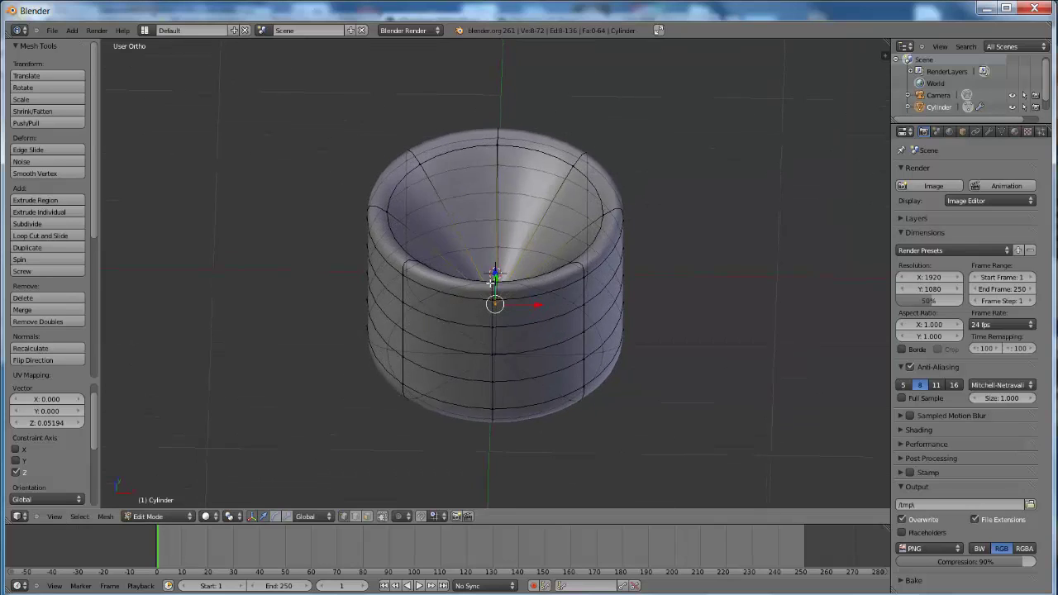
{"action": "key", "text": "a"}
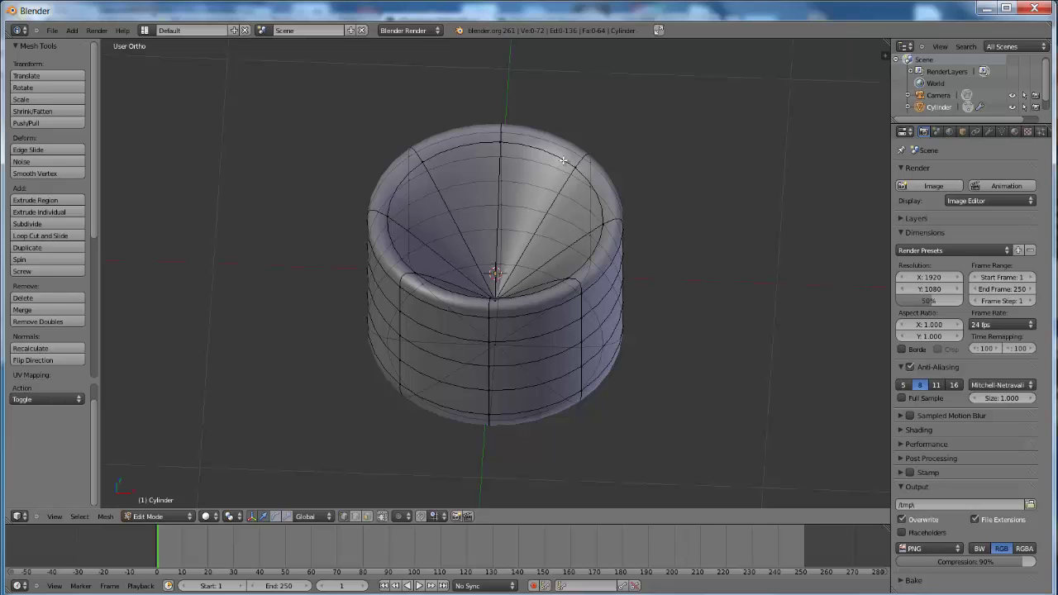
{"action": "right_click", "coordinate": [560, 158], "text": "alt"}
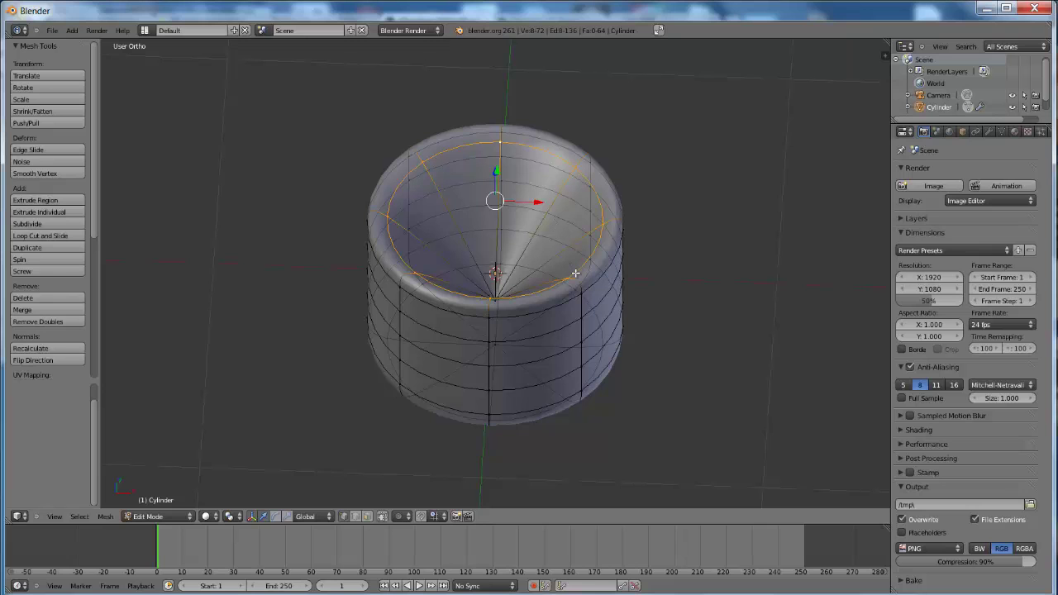
{"action": "key", "text": "s"}
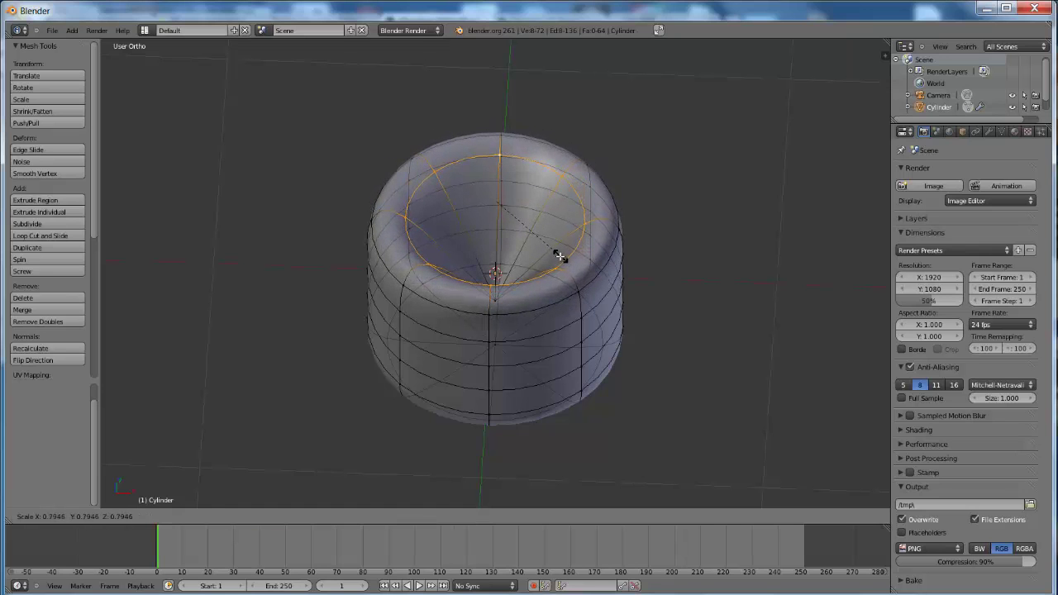
{"action": "left_click", "coordinate": [556, 254]}
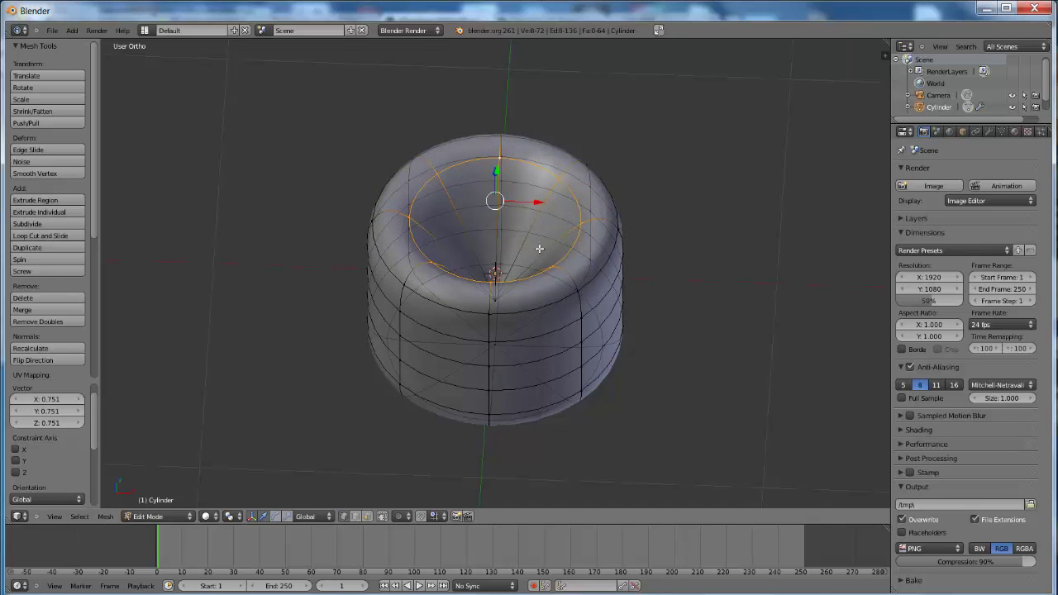
Lower the inner rim loop along Z deeper inside the cylinder
{"action": "middle_click_drag", "start_coordinate": [540, 248], "coordinate": [537, 197]}
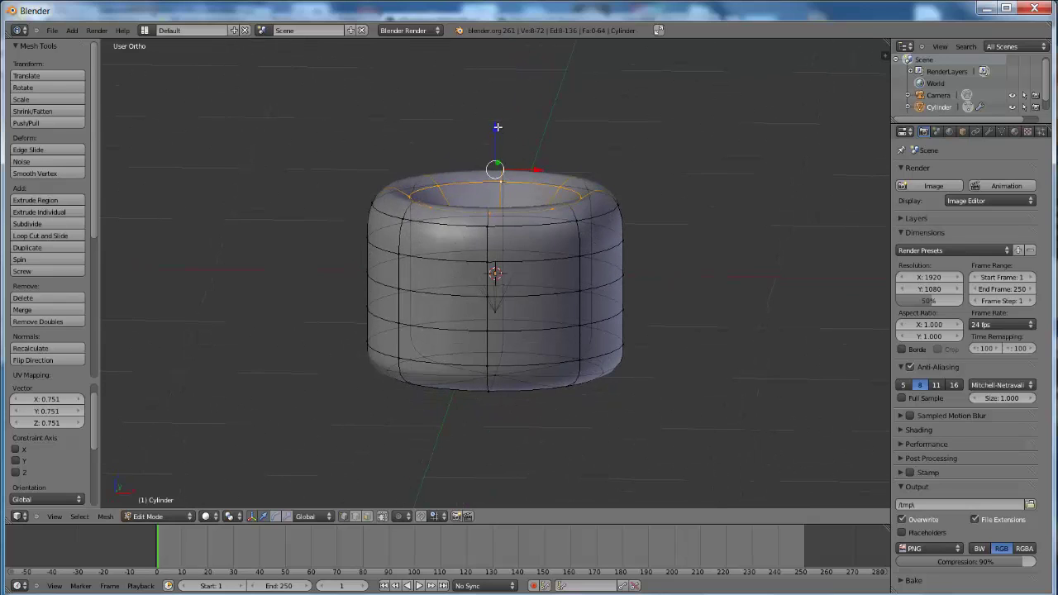
{"action": "key", "text": "g"}
{"action": "key", "text": "z"}
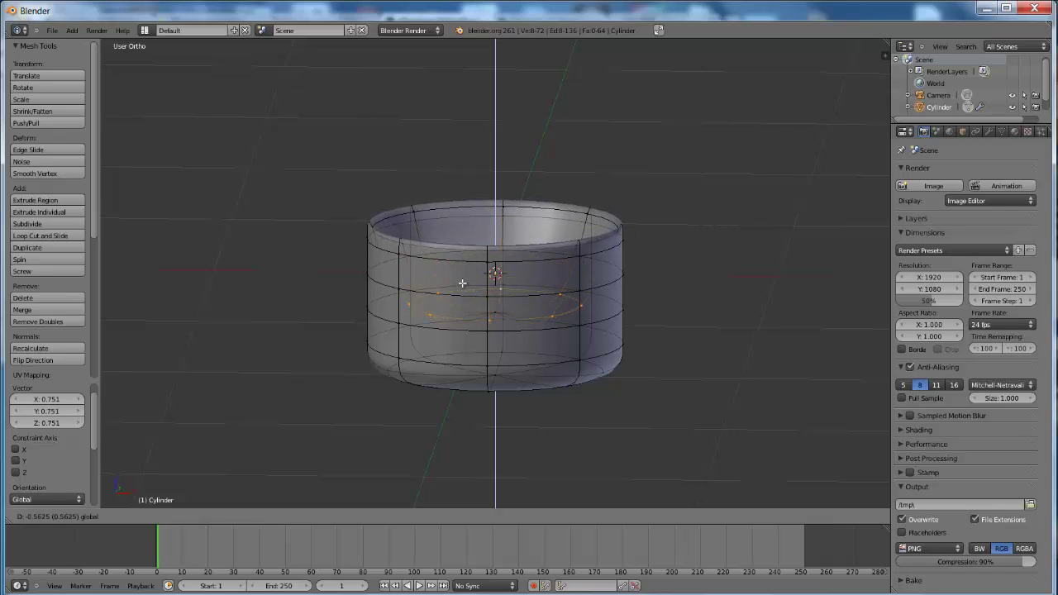
{"action": "left_click", "coordinate": [459, 286]}
From the front view, add a loop cut across the inner wall
{"action": "key", "text": "KP_1"}
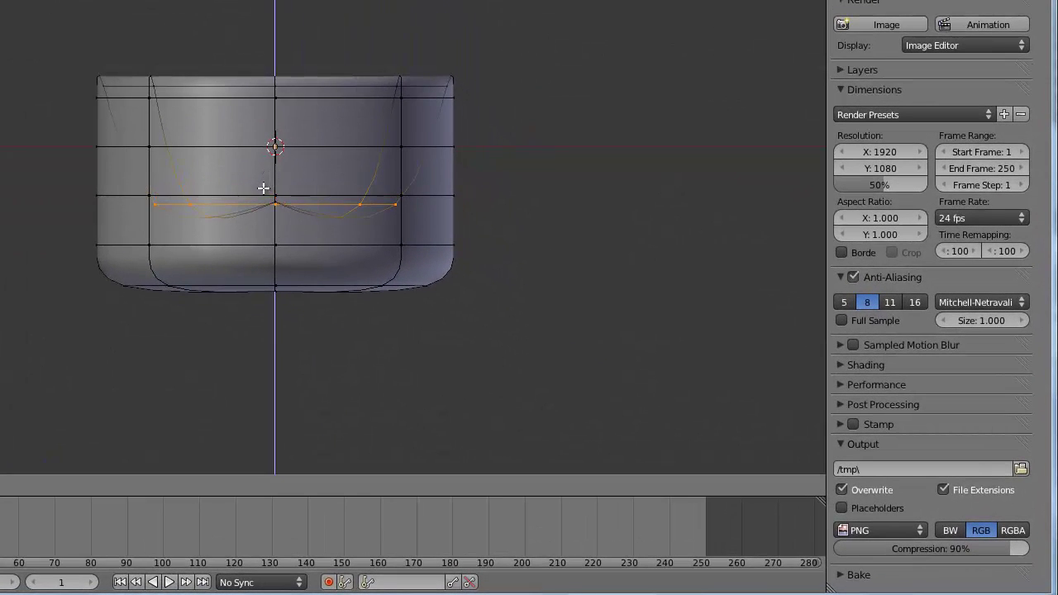
{"action": "left_click", "coordinate": [262, 167]}
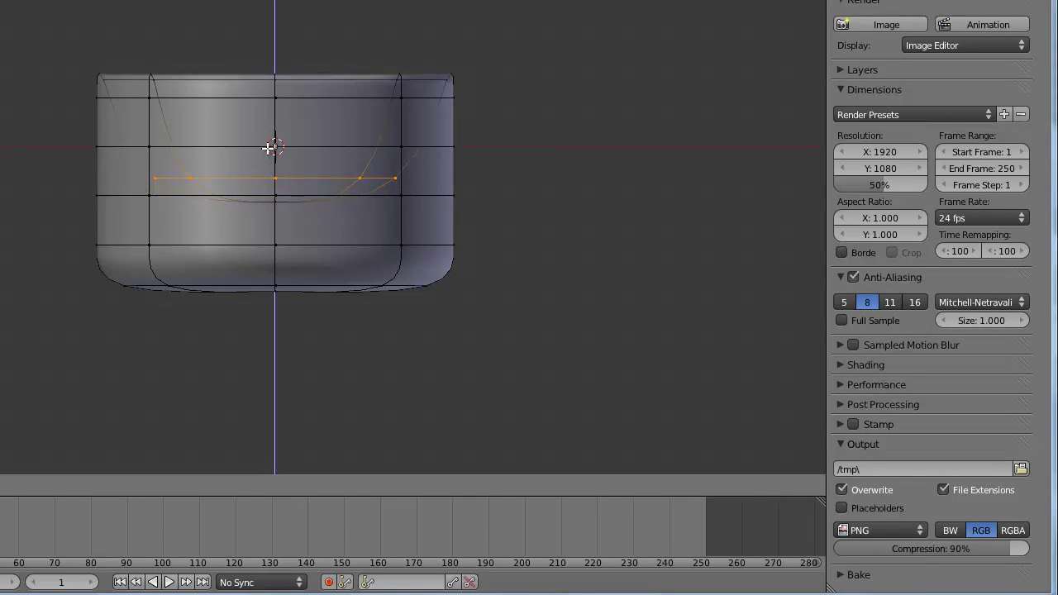
{"action": "left_click", "coordinate": [264, 173]}
Enable Limit selection to visible and select the top rim edge loop
{"action": "mouse_move", "coordinate": [260, 224]}
{"action": "middle_mouse_down"}
{"action": "mouse_move", "coordinate": [200, 366]}
{"action": "mouse_move", "coordinate": [279, 305]}
{"action": "middle_mouse_up"}
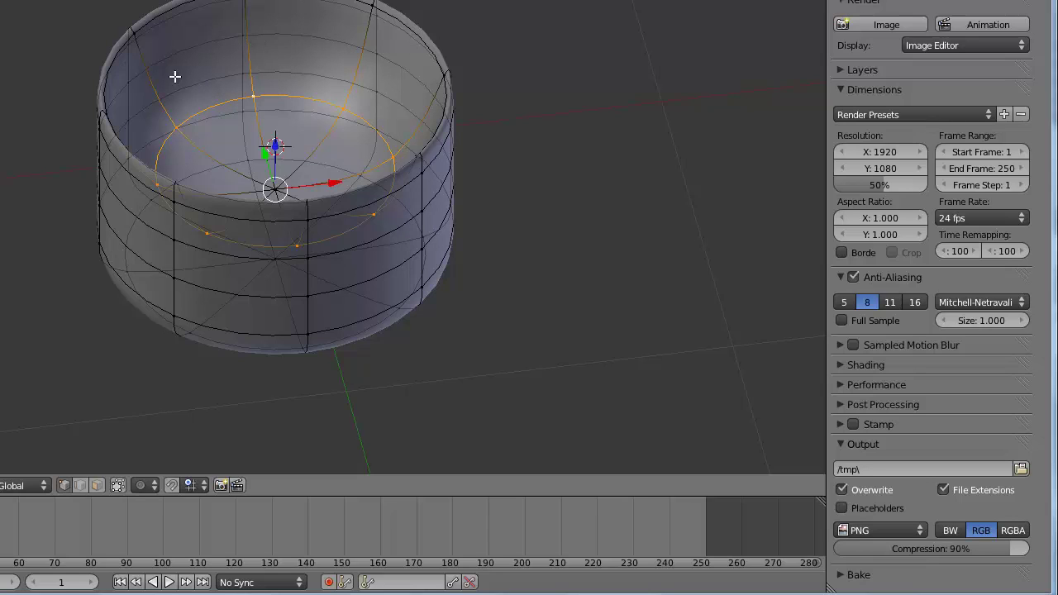
{"action": "left_click", "coordinate": [117, 487]}
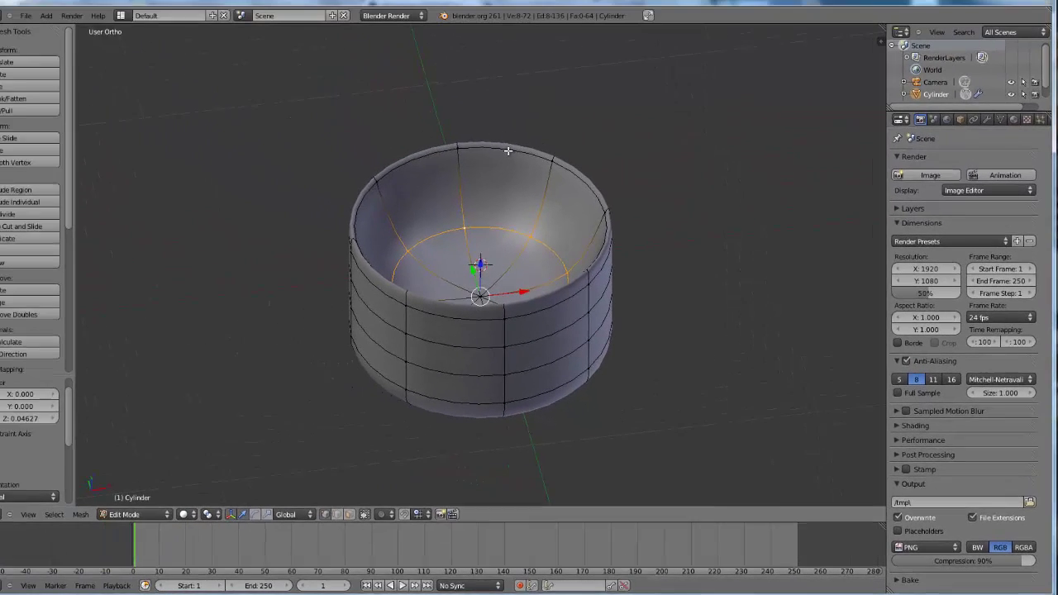
{"action": "right_click", "coordinate": [522, 162], "text": "alt"}
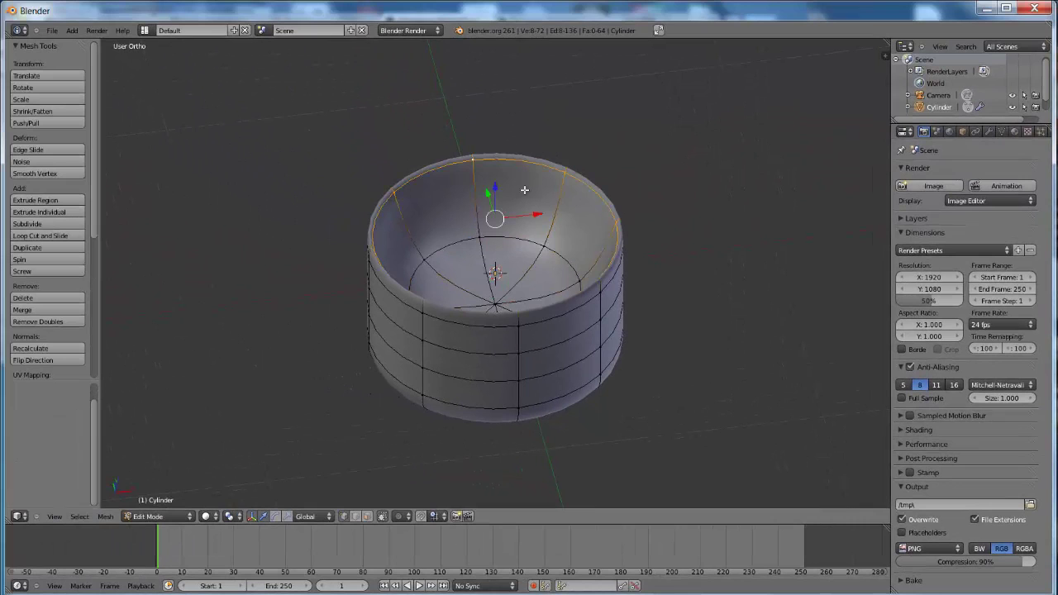
Scale the top rim loop to 0.659 and the outer top loop to 1.514
{"action": "key", "text": "s"}
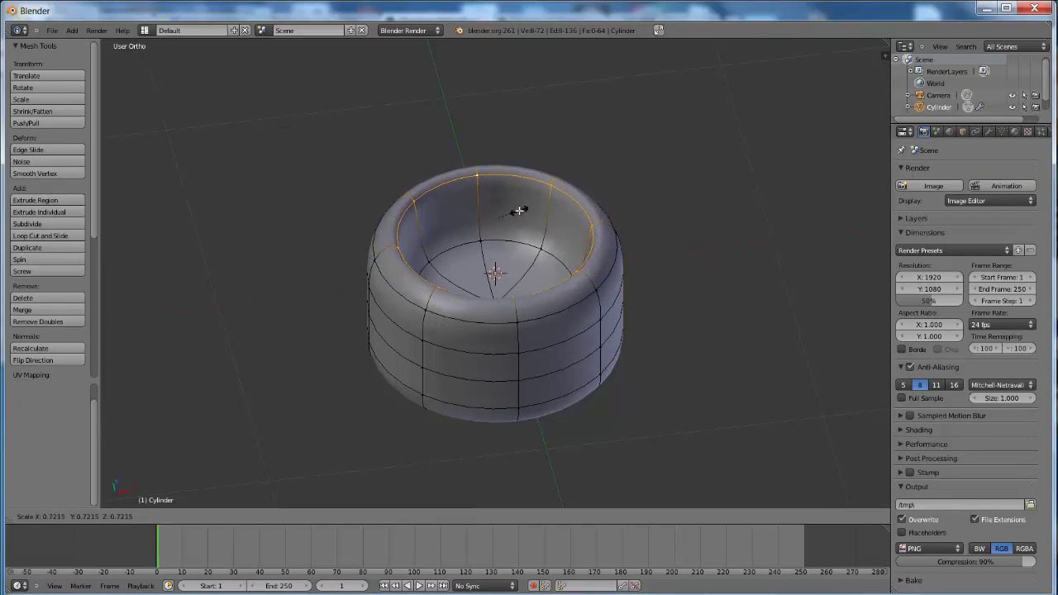
{"action": "left_click", "coordinate": [516, 213]}
{"action": "mouse_move", "coordinate": [522, 318]}
{"action": "middle_mouse_down"}
{"action": "mouse_move", "coordinate": [568, 258]}
{"action": "mouse_move", "coordinate": [534, 347]}
{"action": "mouse_move", "coordinate": [571, 281]}
{"action": "mouse_move", "coordinate": [572, 291]}
{"action": "mouse_move", "coordinate": [566, 277]}
{"action": "middle_mouse_up"}
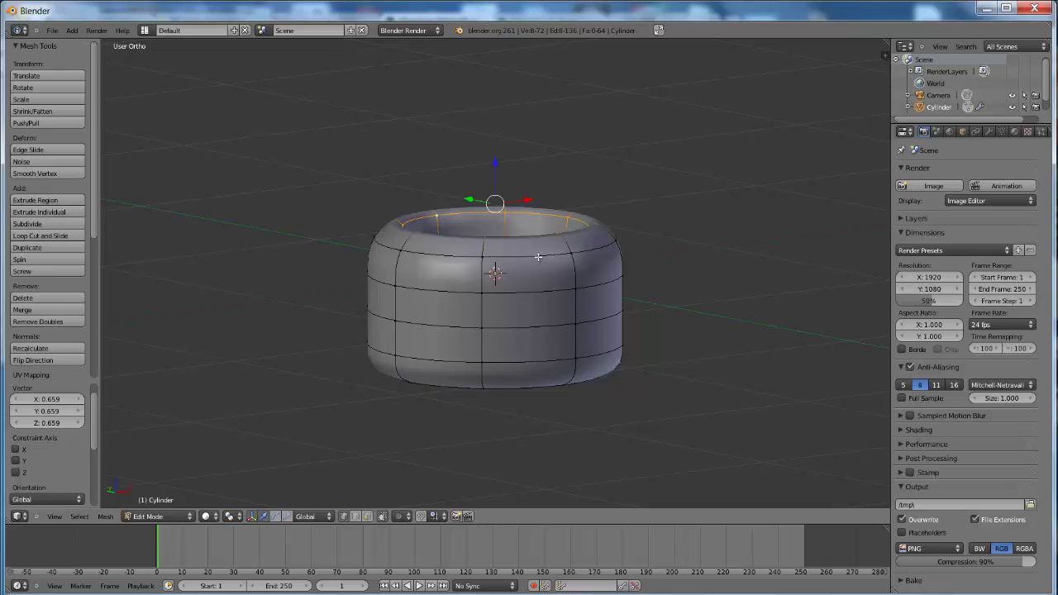
{"action": "right_click", "coordinate": [539, 257], "text": "alt"}
{"action": "key", "text": "s"}
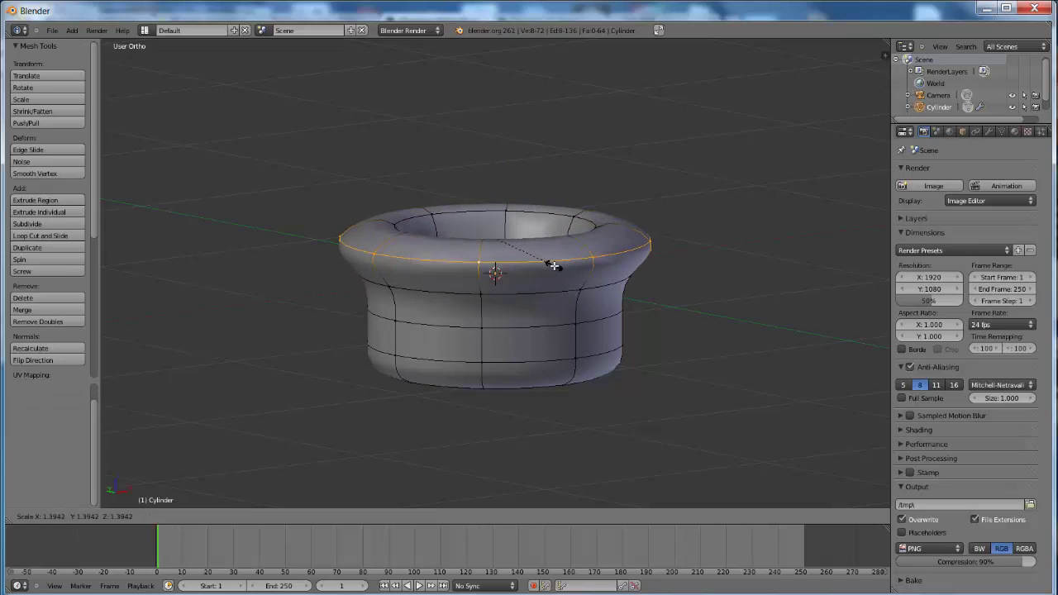
{"action": "left_click", "coordinate": [559, 268]}
Inspect the flared vase and switch back to Object Mode
{"action": "mouse_move", "coordinate": [530, 332]}
{"action": "middle_mouse_down"}
{"action": "mouse_move", "coordinate": [521, 302]}
{"action": "mouse_move", "coordinate": [507, 302]}
{"action": "mouse_move", "coordinate": [503, 366]}
{"action": "mouse_move", "coordinate": [513, 357]}
{"action": "mouse_move", "coordinate": [515, 302]}
{"action": "mouse_move", "coordinate": [480, 350]}
{"action": "mouse_move", "coordinate": [471, 389]}
{"action": "mouse_move", "coordinate": [511, 323]}
{"action": "middle_mouse_up"}
{"action": "mouse_move", "coordinate": [514, 272]}
{"action": "middle_mouse_down"}
{"action": "mouse_move", "coordinate": [521, 347]}
{"action": "mouse_move", "coordinate": [536, 361]}
{"action": "mouse_move", "coordinate": [518, 281]}
{"action": "mouse_move", "coordinate": [509, 310]}
{"action": "middle_mouse_up"}
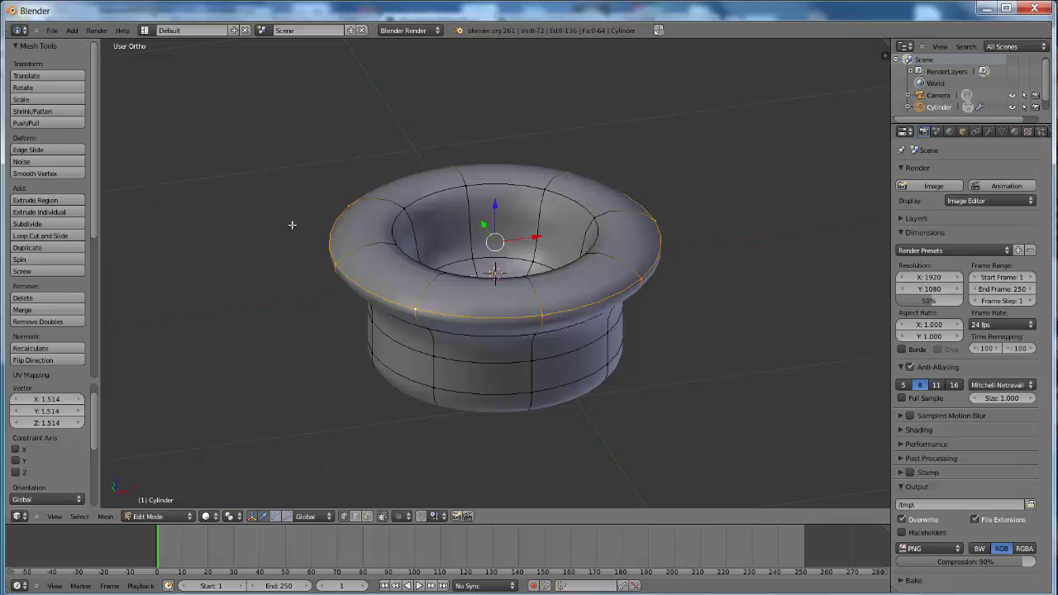
{"action": "left_click", "coordinate": [75, 31]}
{"action": "key", "text": "Tab"}
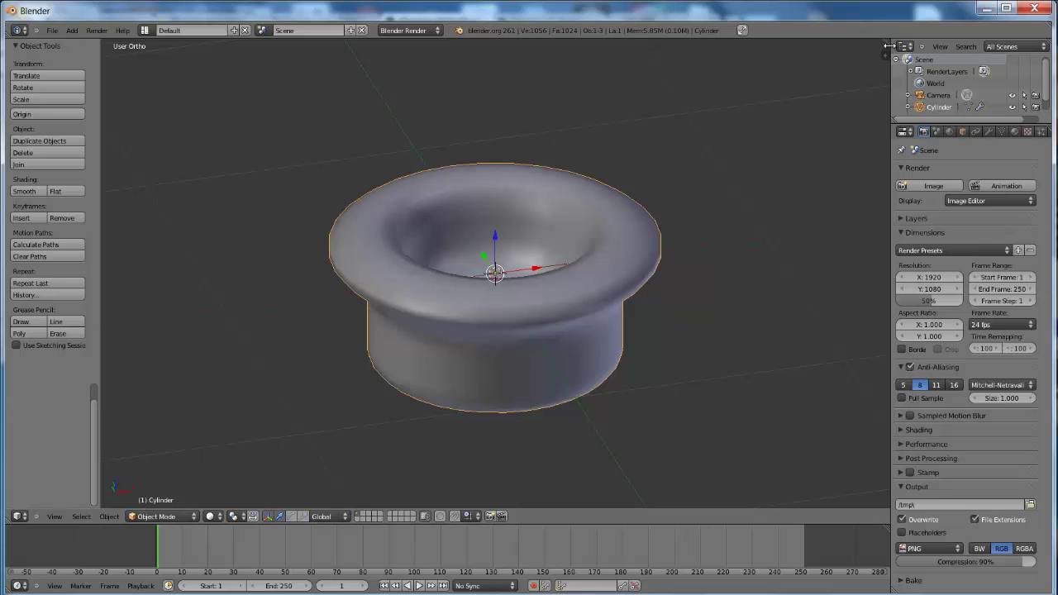
Split the 3D view in two and make the right area a UV/Image Editor
{"action": "left_click_drag", "start_coordinate": [888, 42], "coordinate": [532, 90]}
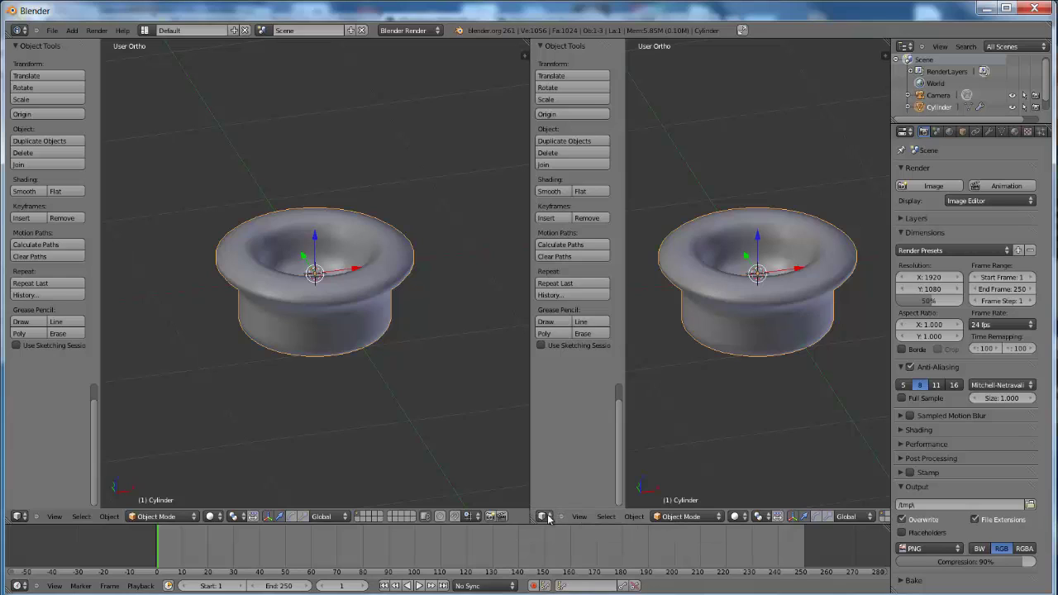
{"action": "left_click", "coordinate": [543, 517]}
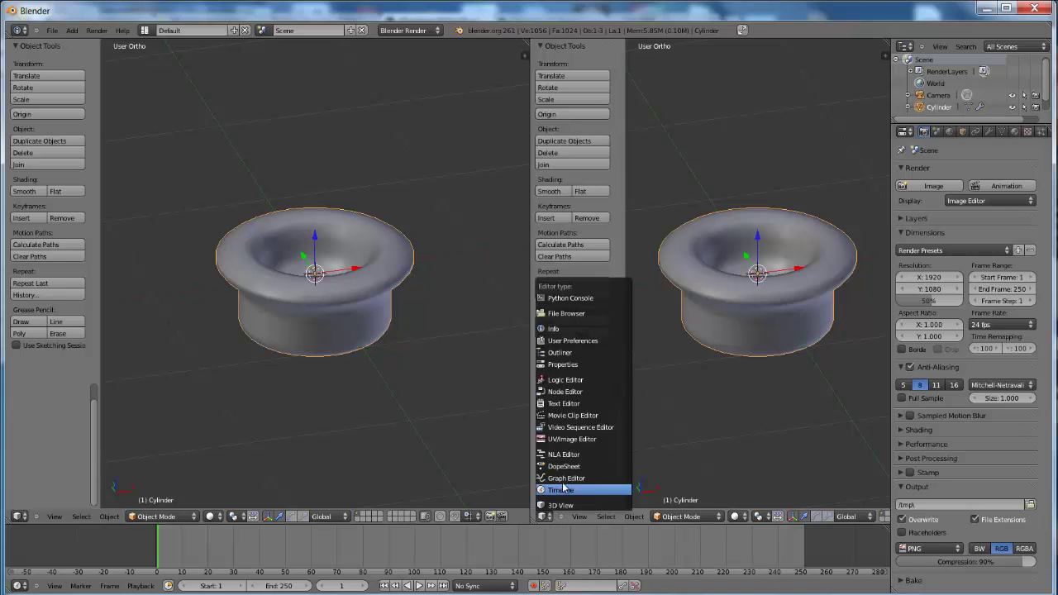
{"action": "left_click", "coordinate": [570, 440]}
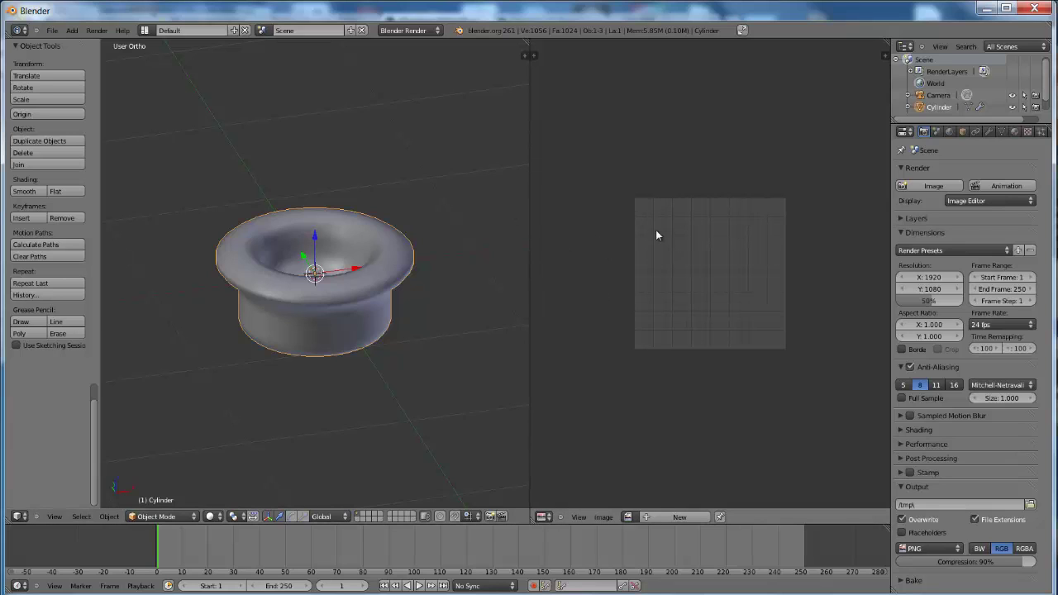
Change the screen layout from Default to UV Editing
{"action": "left_click", "coordinate": [145, 31]}
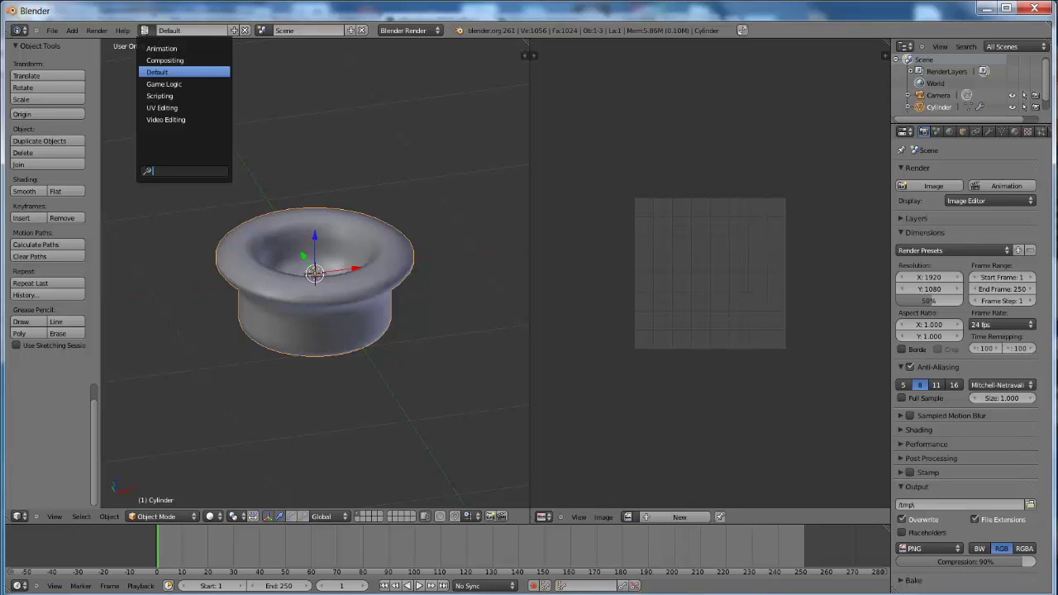
{"action": "left_click", "coordinate": [157, 73]}
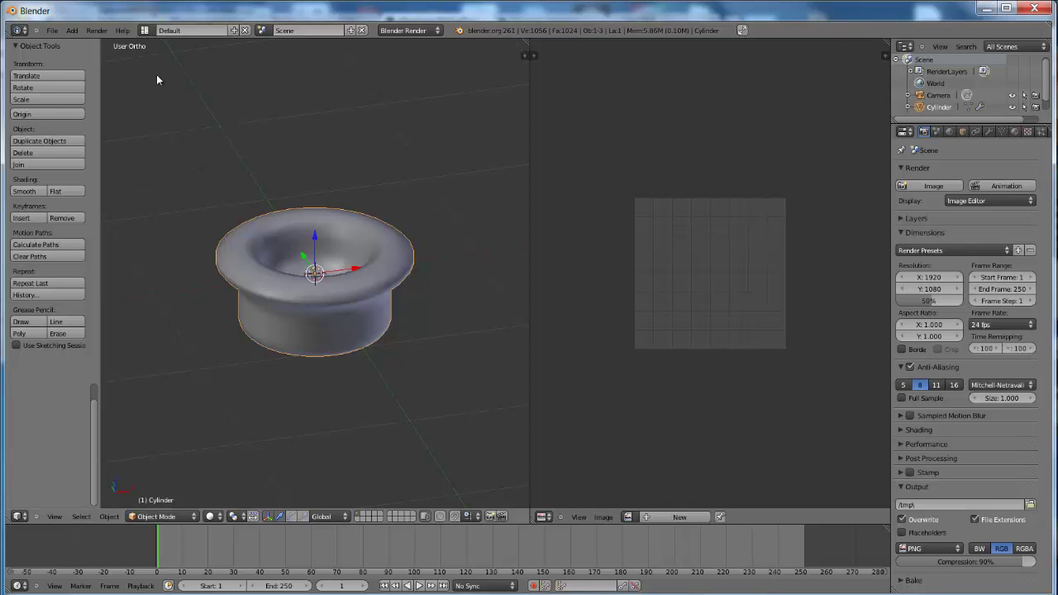
{"action": "left_click", "coordinate": [145, 30]}
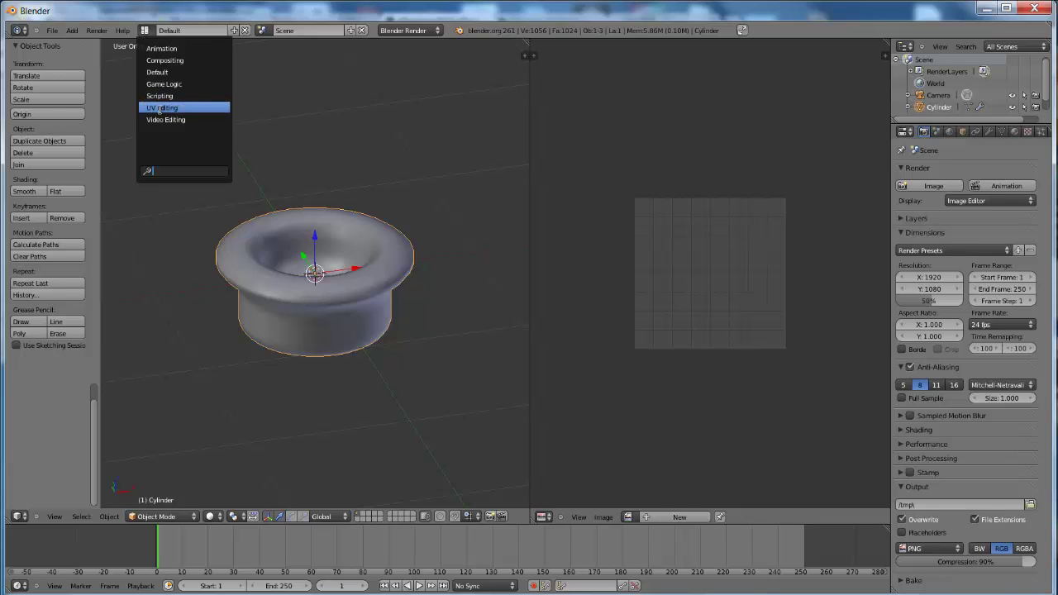
{"action": "left_click", "coordinate": [162, 108]}
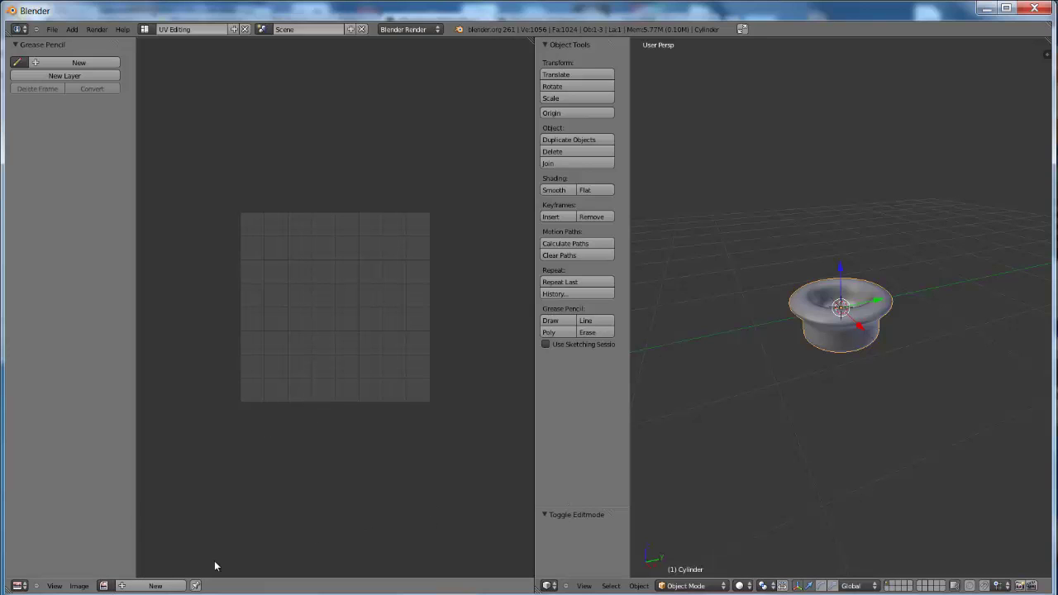
Show the 64×64 Cylinder image in the image editor and zoom in on it
{"action": "left_click", "coordinate": [103, 585]}
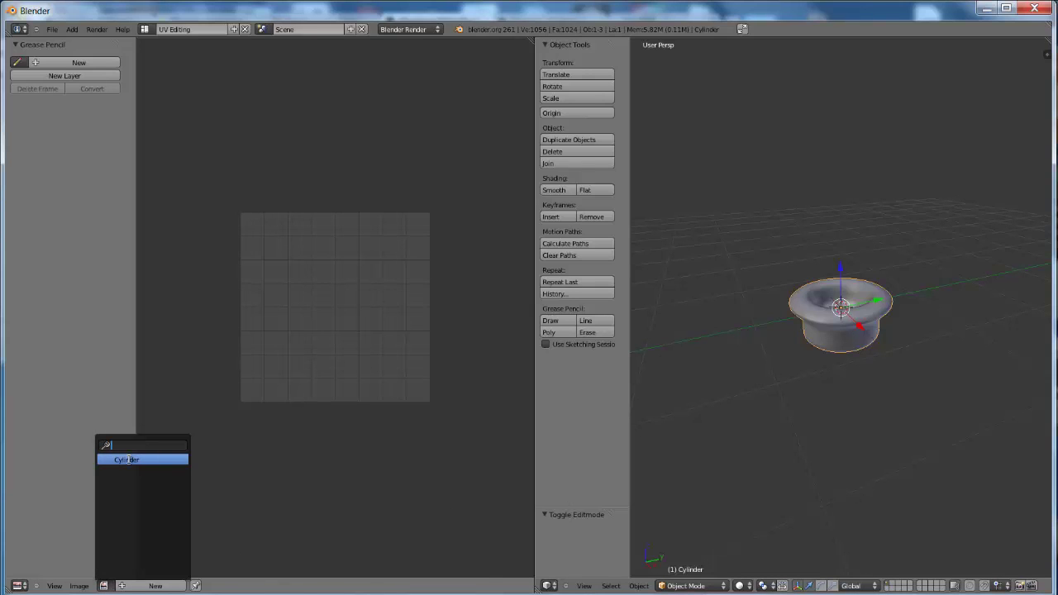
{"action": "left_click", "coordinate": [128, 460]}
{"action": "scroll", "coordinate": [248, 407], "scroll_direction": "up", "scroll_amount": 5}
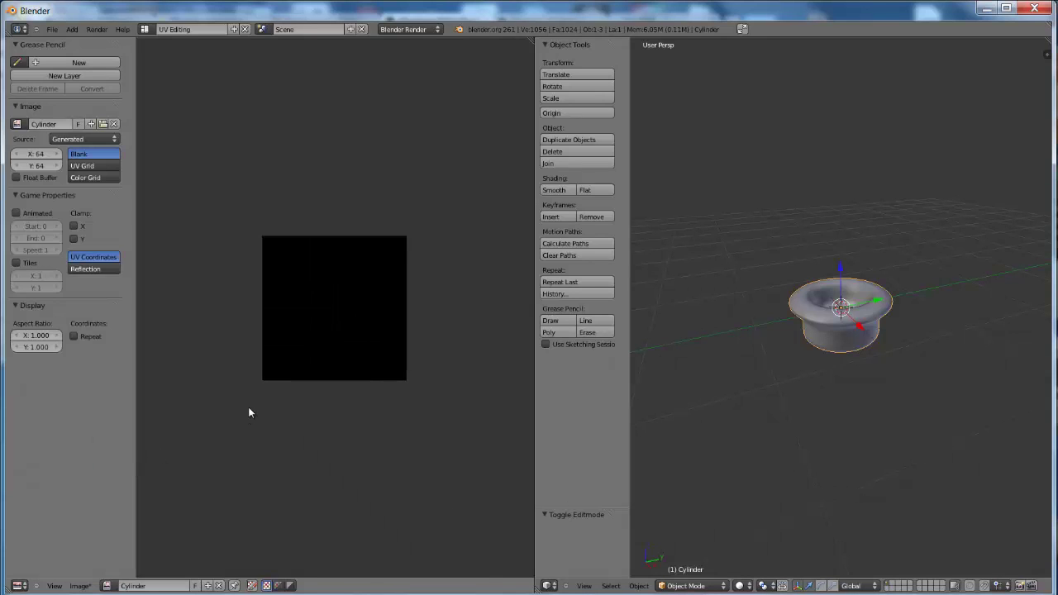
{"action": "scroll", "coordinate": [248, 407], "scroll_direction": "up", "scroll_amount": 1}
{"action": "scroll", "coordinate": [248, 407], "scroll_direction": "up", "scroll_amount": 2}
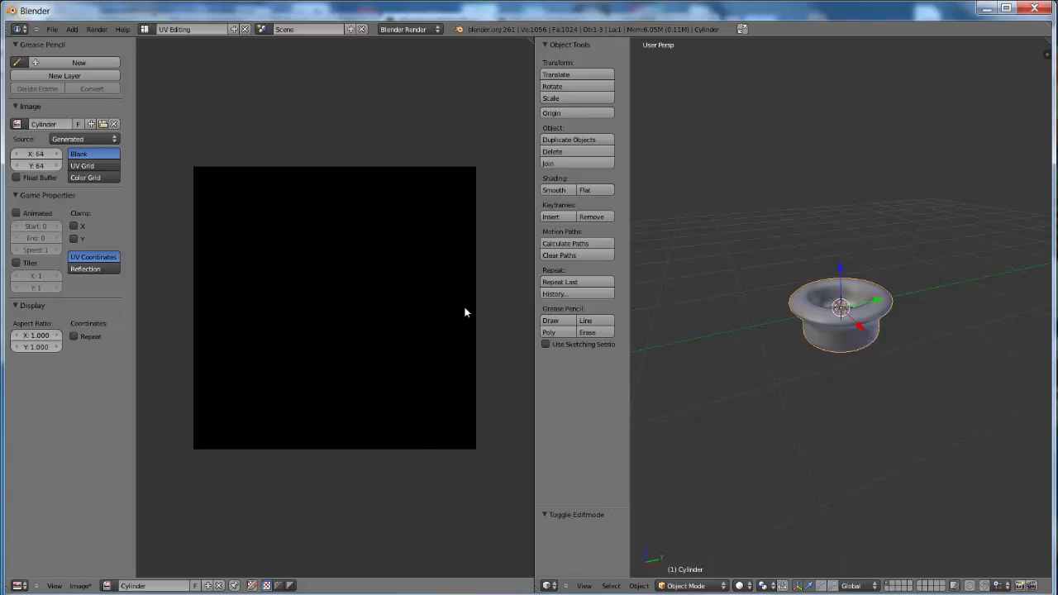
{"action": "left_click", "coordinate": [639, 586]}
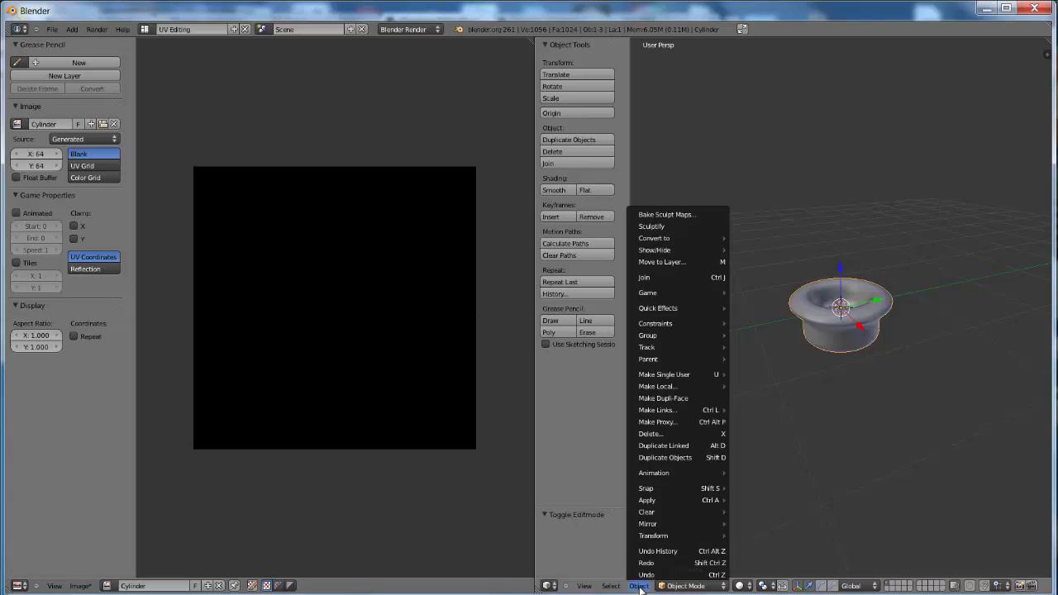
Run Bake Sculpt Maps on the vase with the default colour ranges
{"action": "left_click", "coordinate": [666, 216]}
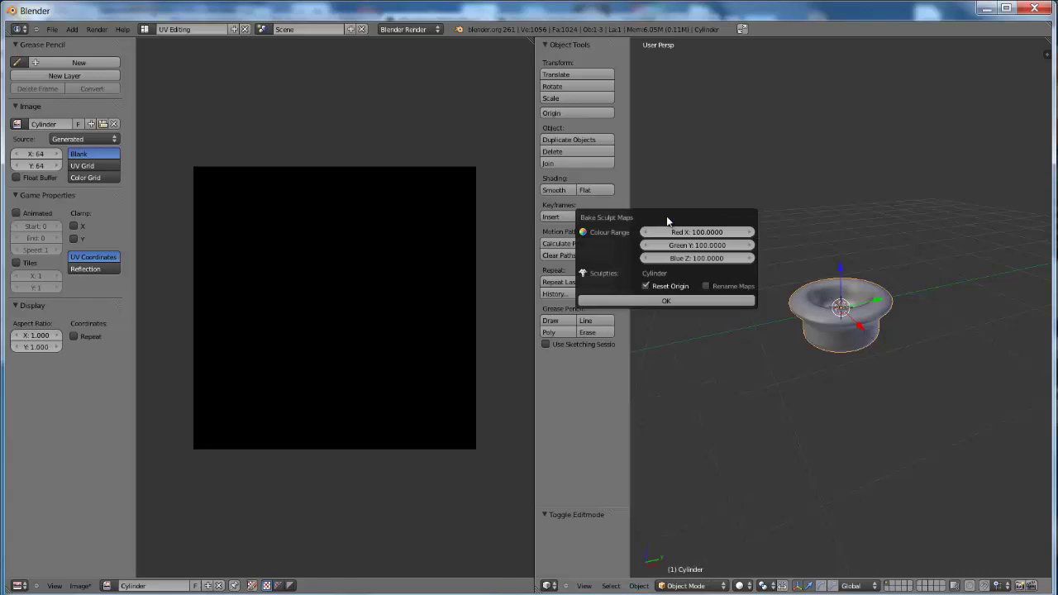
{"action": "left_click", "coordinate": [657, 303]}
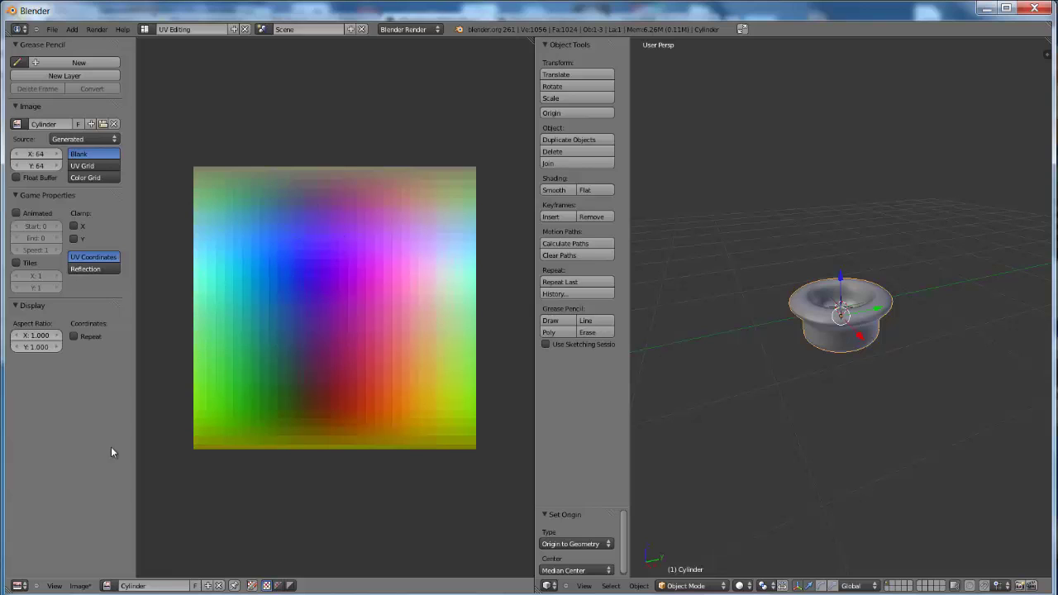
Import the baked map as a sculpty and raise Cylinder.001 0.841 above the original along Z
{"action": "left_click", "coordinate": [74, 587]}
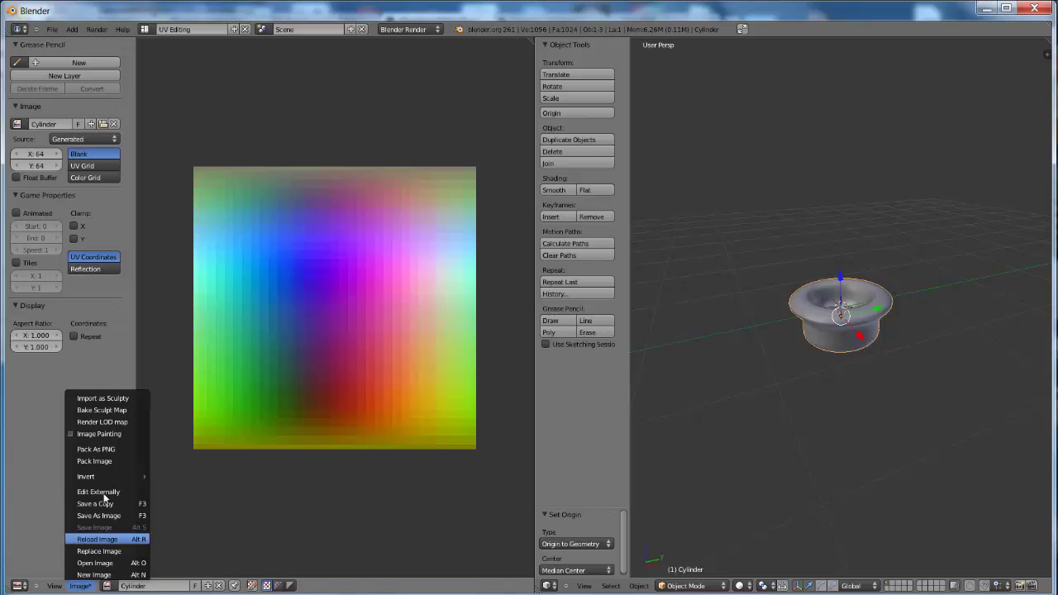
{"action": "left_click", "coordinate": [122, 401]}
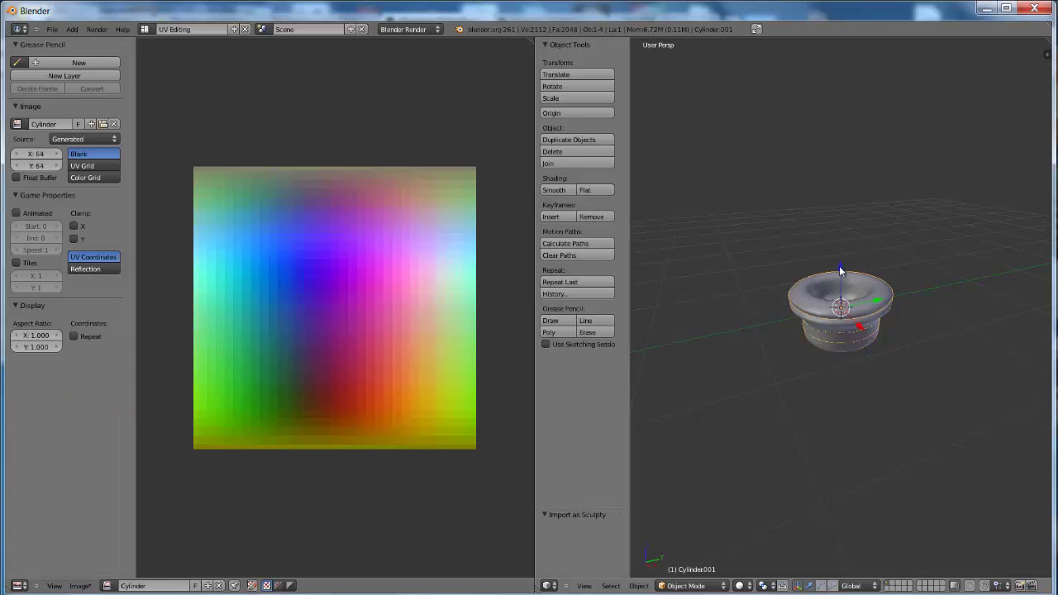
{"action": "left_click_drag", "start_coordinate": [838, 265], "coordinate": [843, 199]}
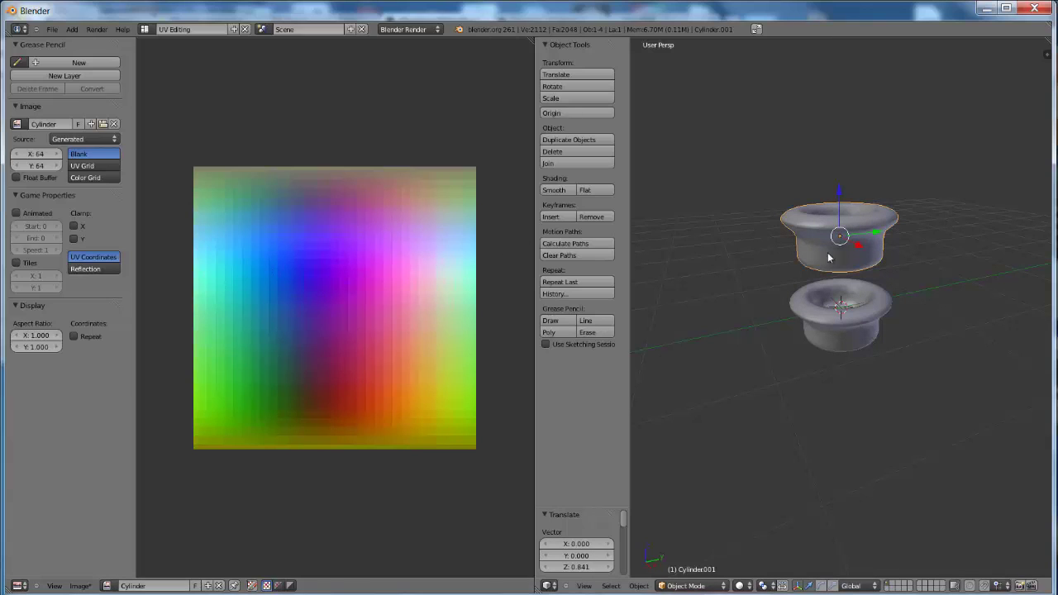
{"action": "scroll", "coordinate": [846, 247], "scroll_direction": "up", "scroll_amount": 2}
{"action": "scroll", "coordinate": [846, 247], "scroll_direction": "up", "scroll_amount": 2}
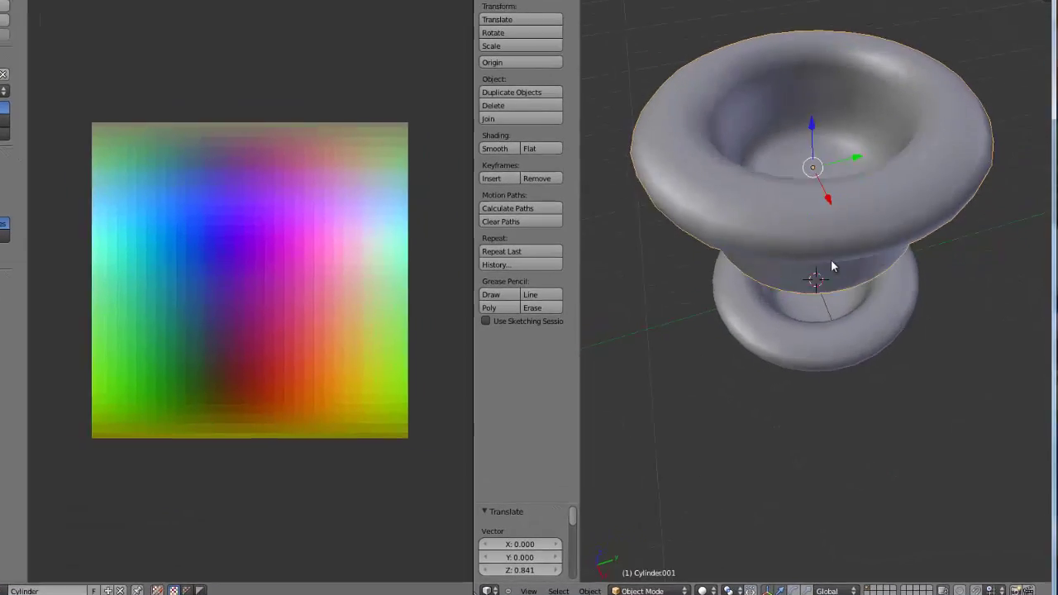
{"action": "key", "text": "g"}
{"action": "key", "text": "z"}
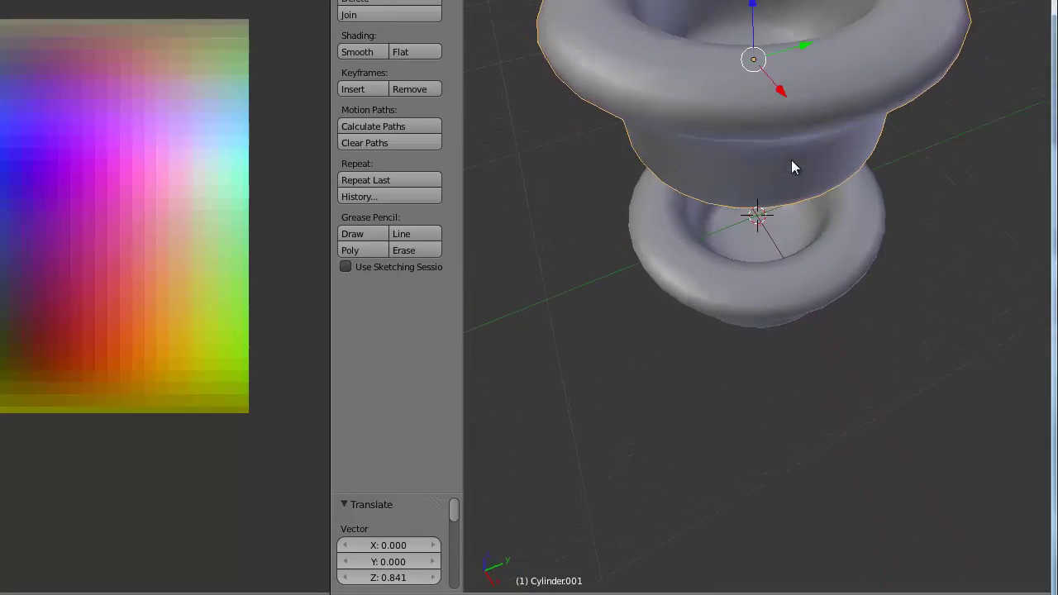
{"action": "mouse_move", "coordinate": [786, 87]}
{"action": "middle_mouse_down"}
{"action": "mouse_move", "coordinate": [768, 177]}
{"action": "mouse_move", "coordinate": [771, 145]}
{"action": "mouse_move", "coordinate": [780, 182]}
{"action": "mouse_move", "coordinate": [779, 96]}
{"action": "mouse_move", "coordinate": [784, 172]}
{"action": "mouse_move", "coordinate": [779, 99]}
{"action": "mouse_move", "coordinate": [769, 134]}
{"action": "middle_mouse_up"}
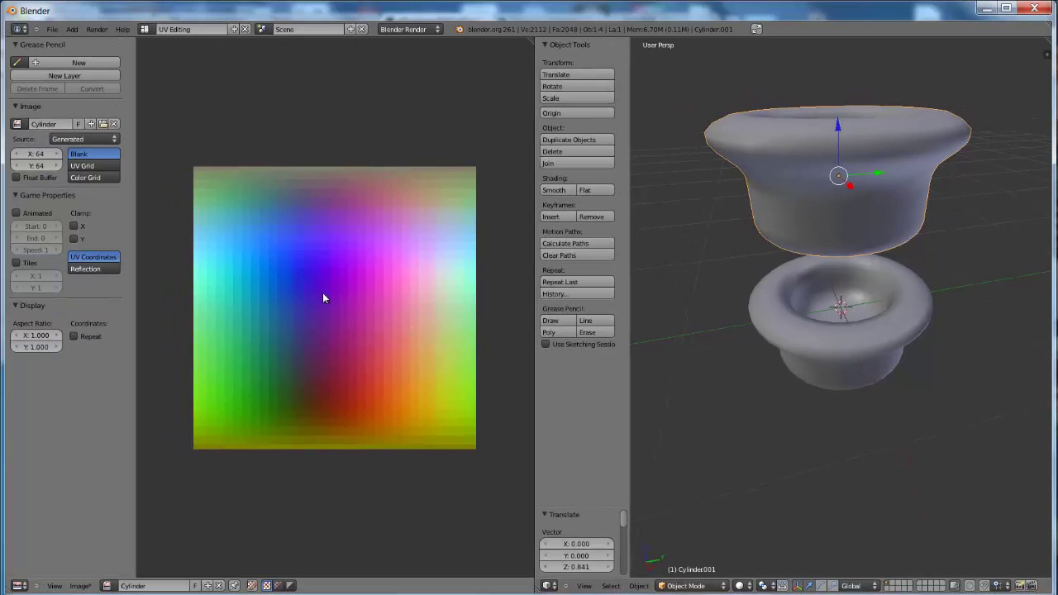
Save the baked sculpt map in Targa format as C:\vasino.tga
{"action": "left_click", "coordinate": [80, 586]}
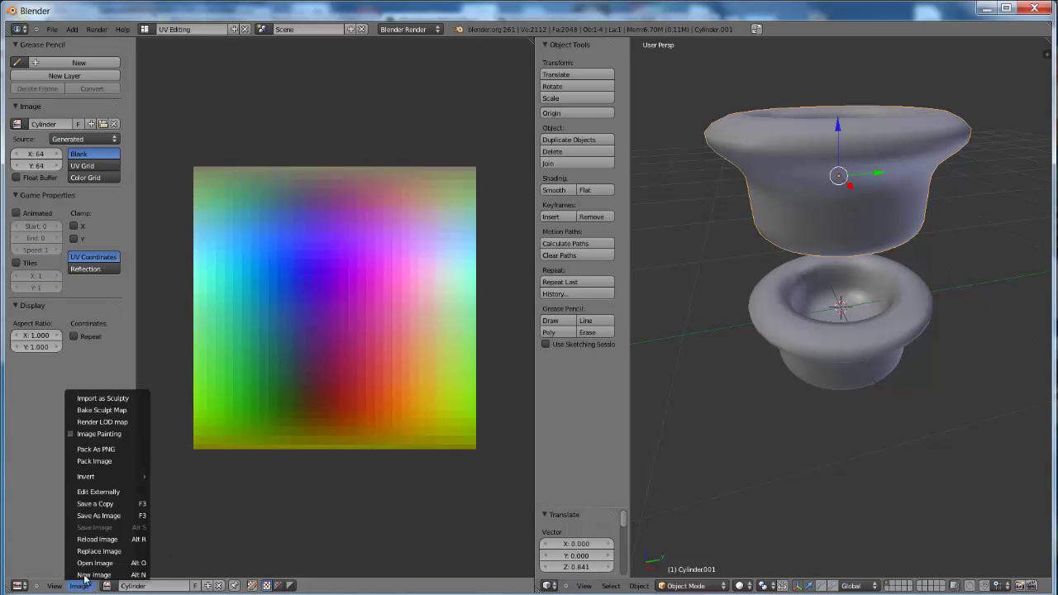
{"action": "left_click", "coordinate": [105, 516]}
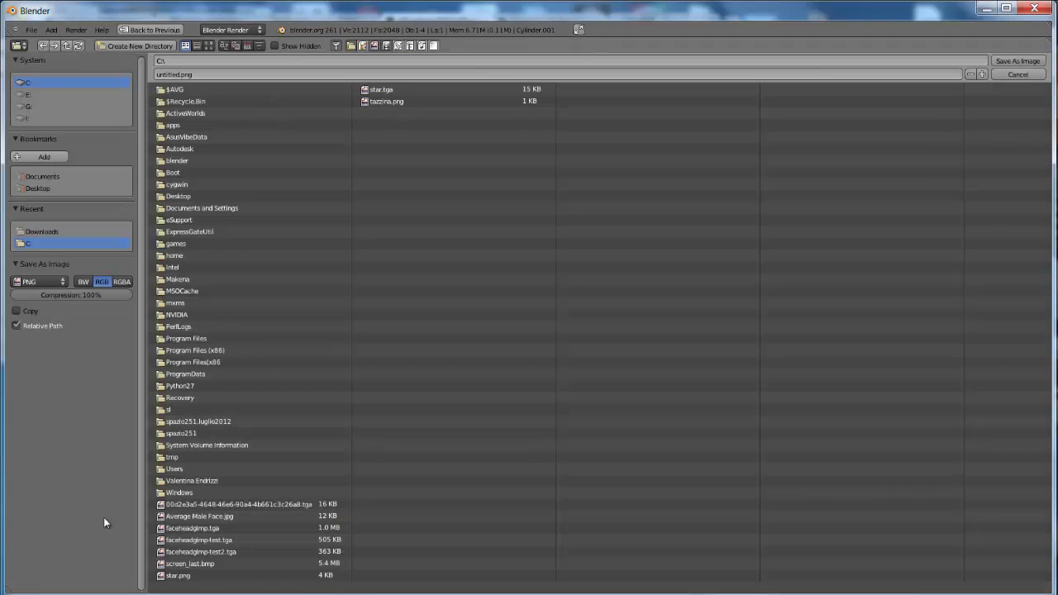
{"action": "left_click", "coordinate": [61, 281]}
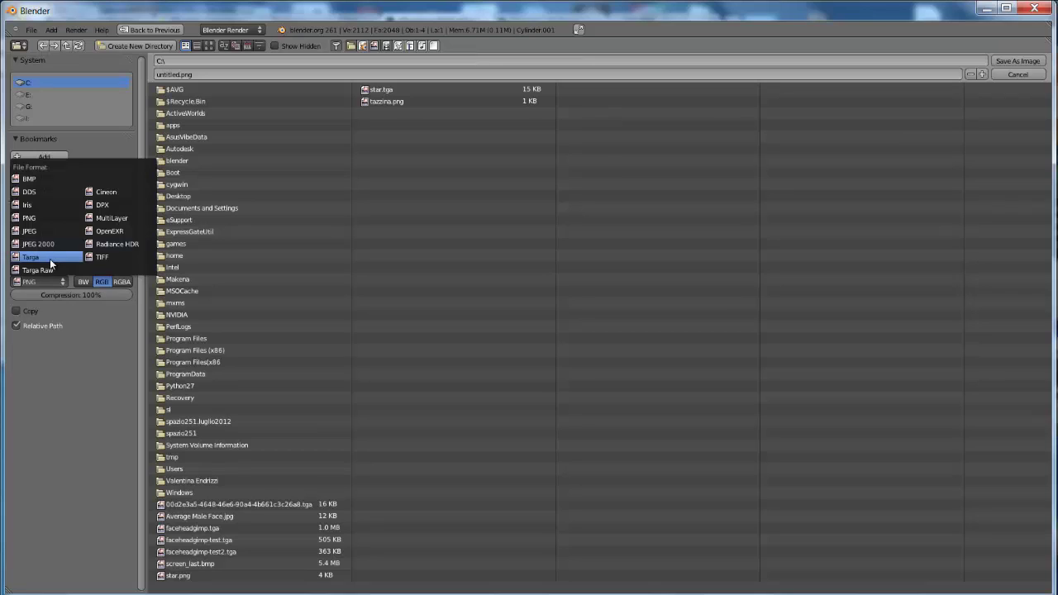
{"action": "left_click", "coordinate": [49, 260]}
{"action": "left_click", "coordinate": [179, 76]}
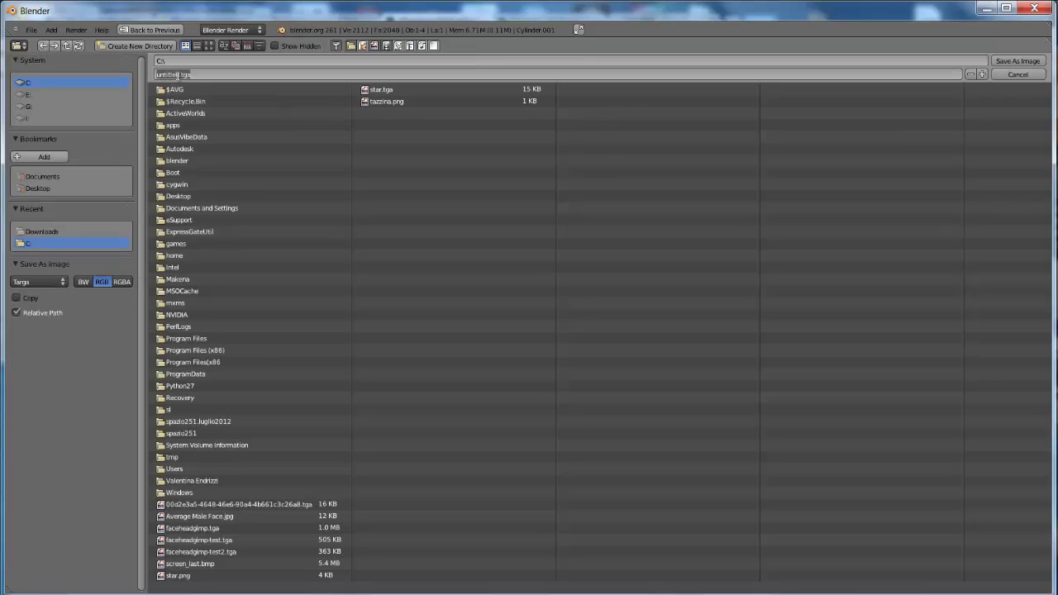
{"action": "type", "text": "st"}
{"action": "type", "text": "ino"}
{"action": "type", "text": ".tga"}
{"action": "key", "text": "Return"}
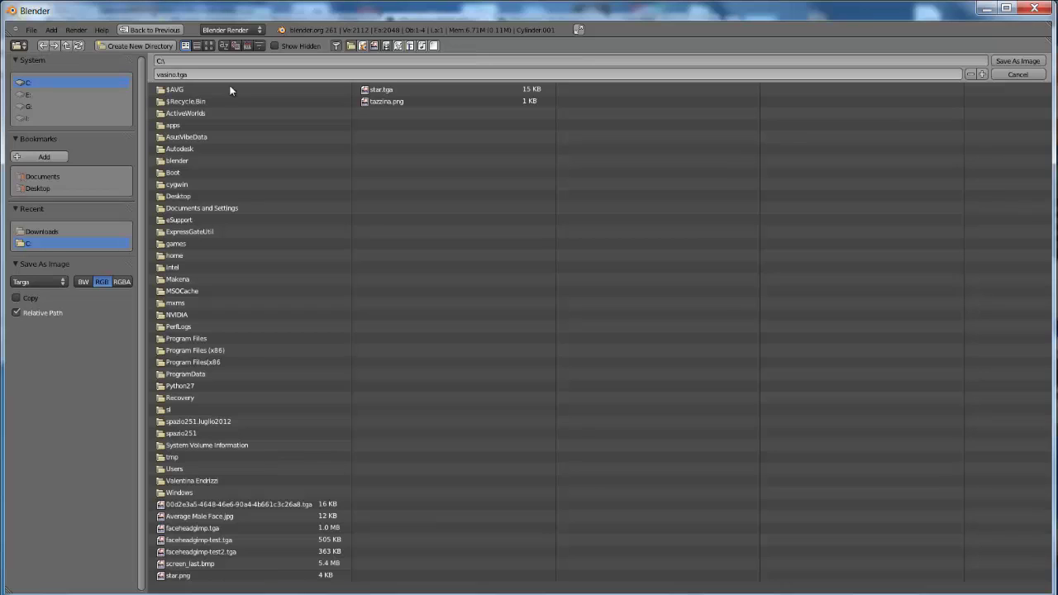
{"action": "left_click", "coordinate": [1032, 64]}
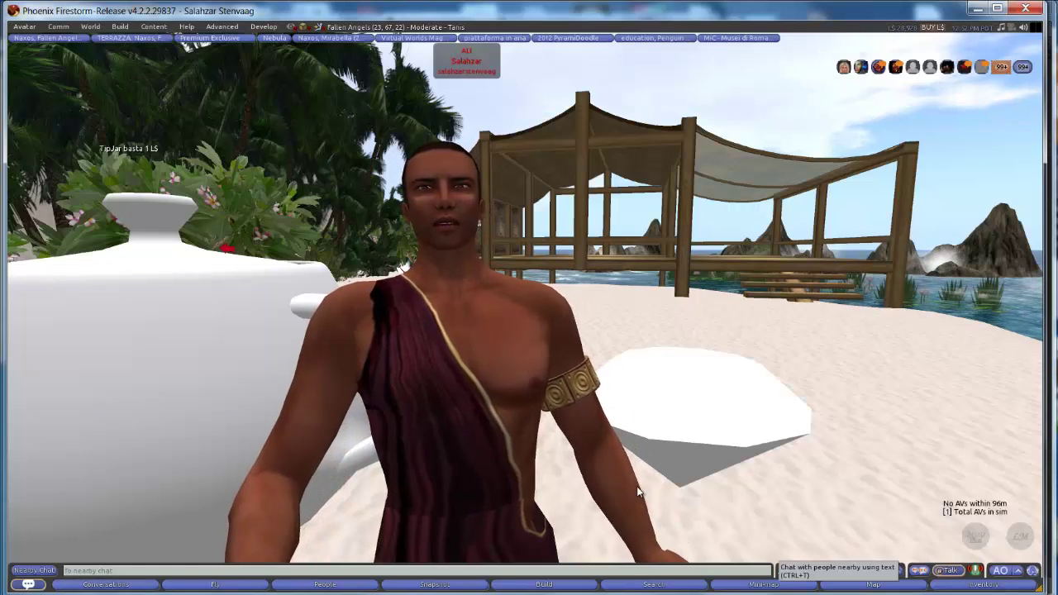
Focus the camera on the white object and bring up Avatar > Upload > Image (L$10)
{"action": "scroll", "coordinate": [589, 430], "scroll_direction": "down", "scroll_amount": 5}
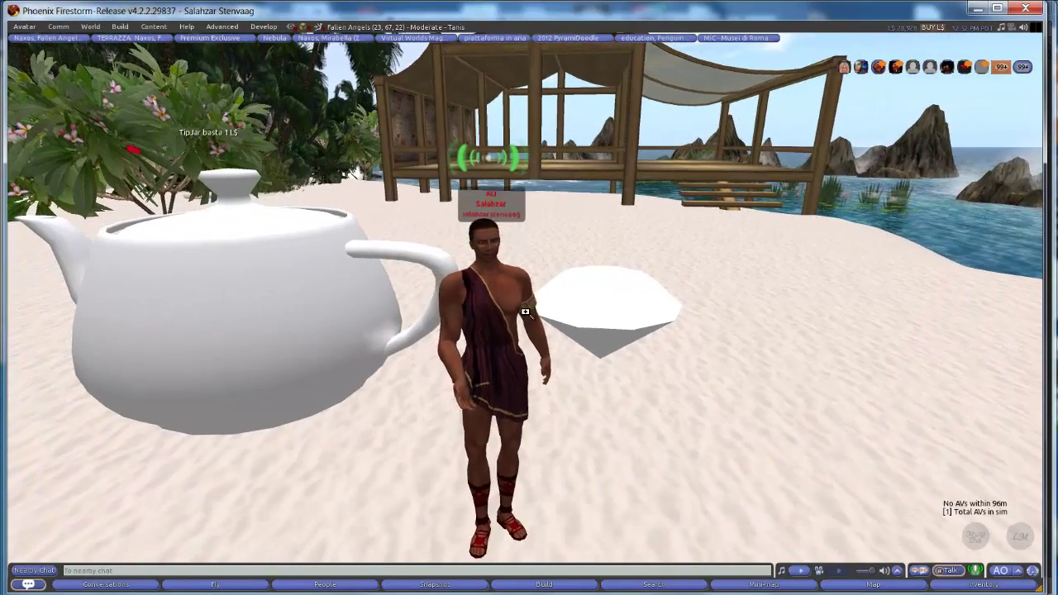
{"action": "left_click", "coordinate": [524, 311], "text": "alt"}
{"action": "scroll", "coordinate": [524, 312], "scroll_direction": "down", "scroll_amount": 5}
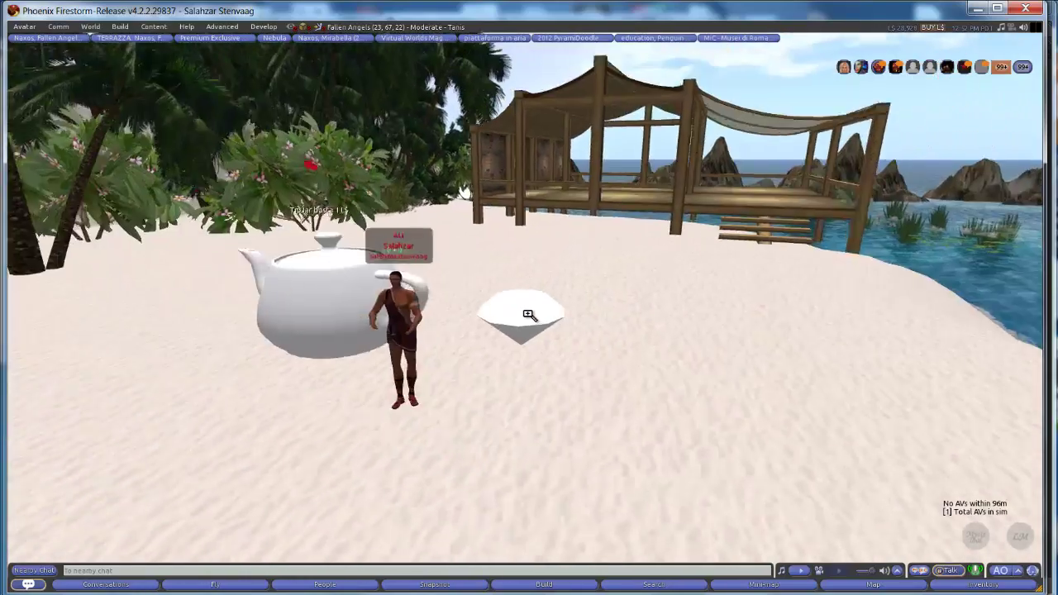
{"action": "scroll", "coordinate": [527, 312], "scroll_direction": "up", "scroll_amount": 2}
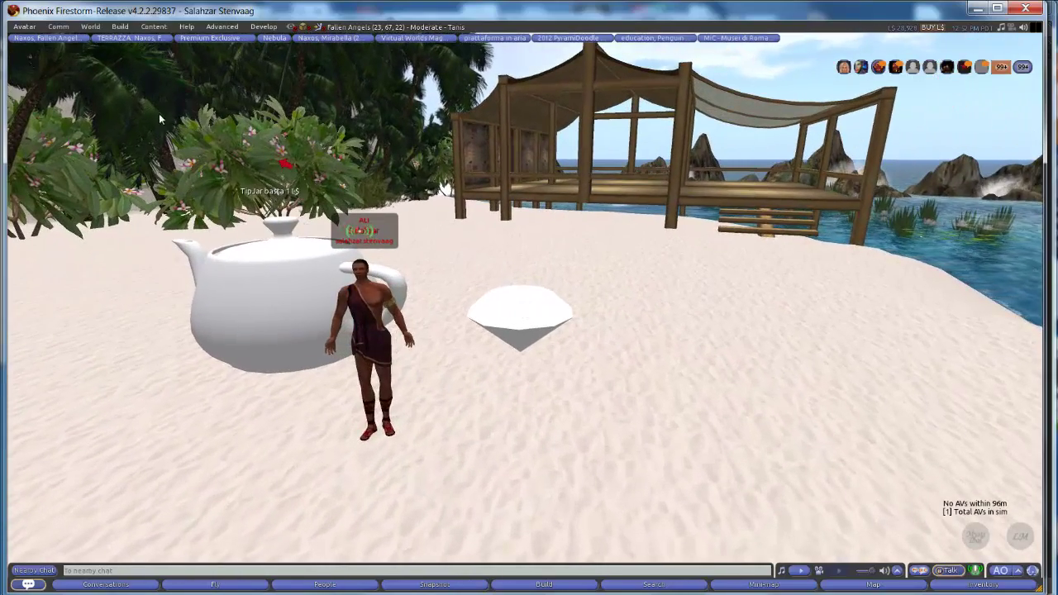
{"action": "left_click", "coordinate": [25, 26]}
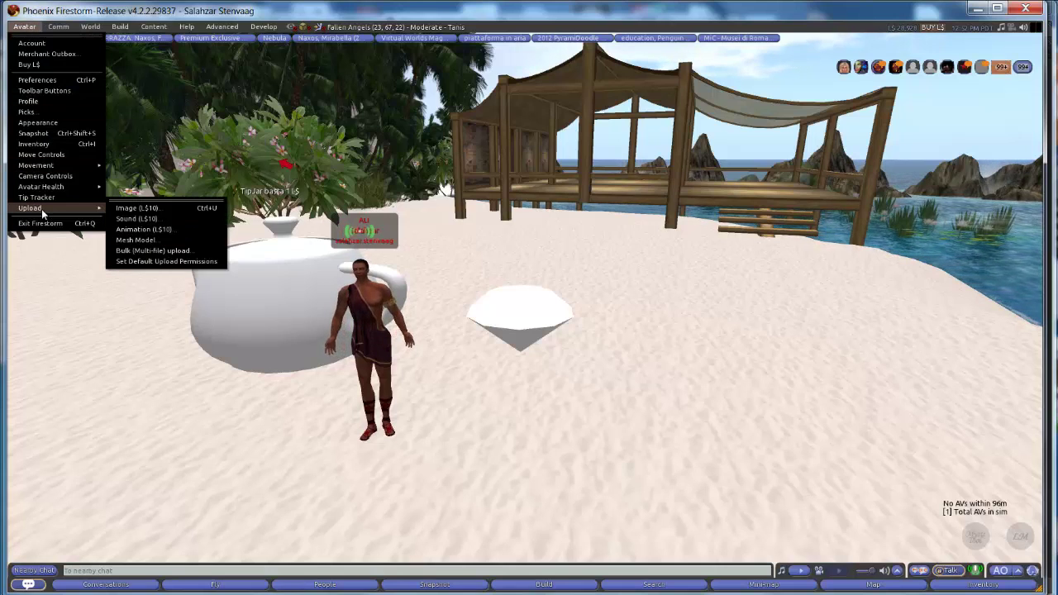
{"action": "mouse_move", "coordinate": [33, 222]}
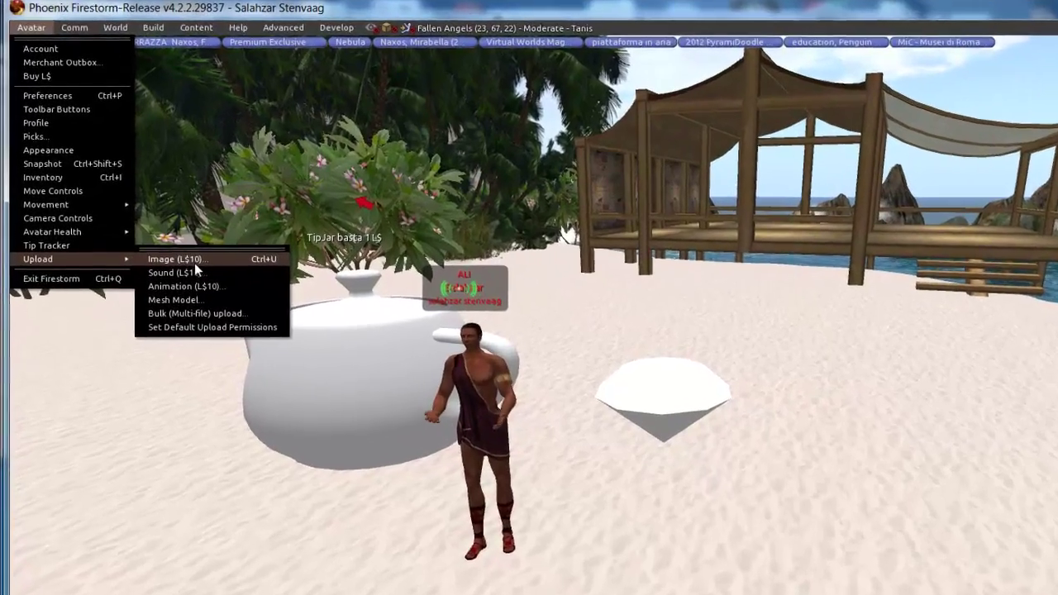
{"action": "left_click", "coordinate": [195, 261]}
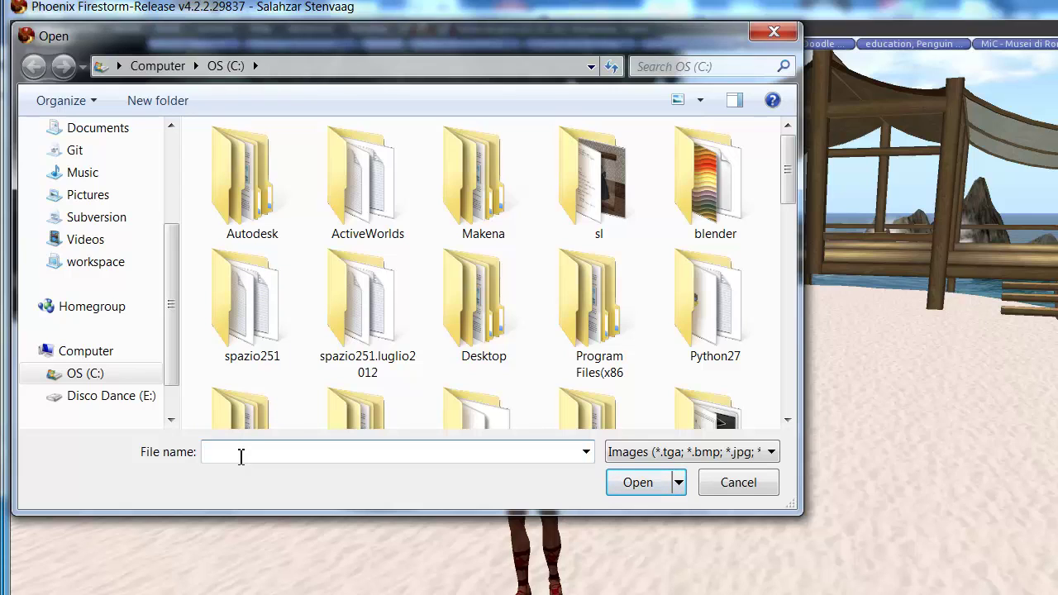
Upload vasino.tga as a texture for L$10 so 'vasino' appears in Inventory
{"action": "type", "text": "vasino"}
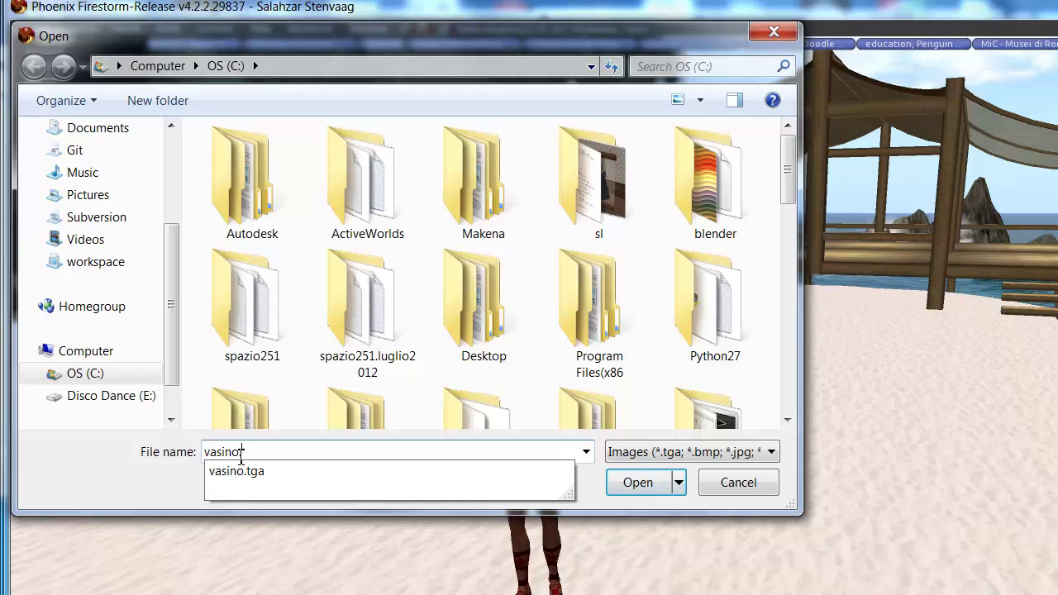
{"action": "type", "text": ".tga"}
{"action": "key", "text": "BackSpace"}
{"action": "left_click", "coordinate": [236, 471]}
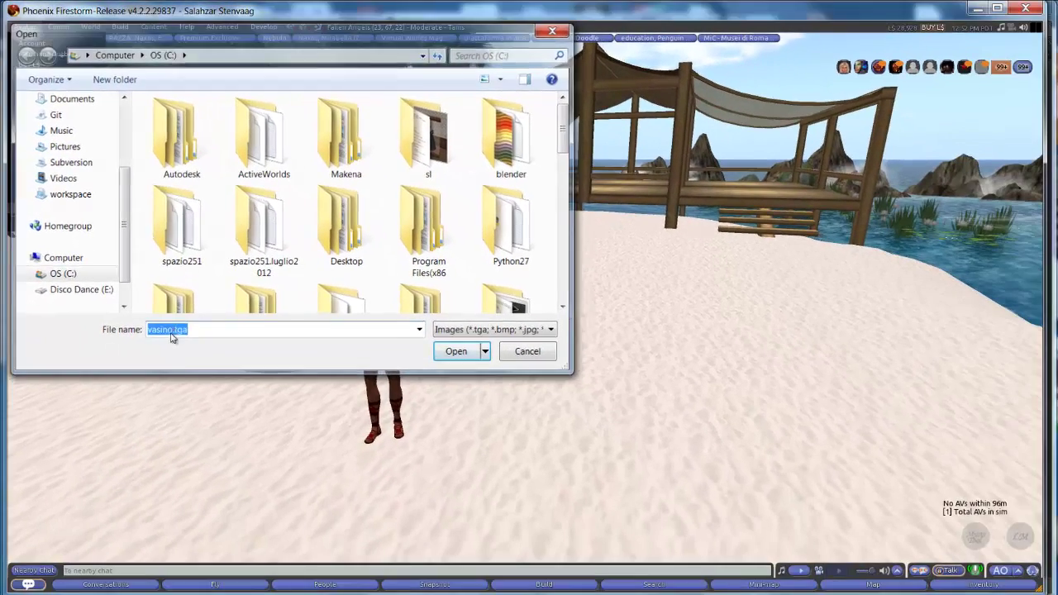
{"action": "key", "text": "Return"}
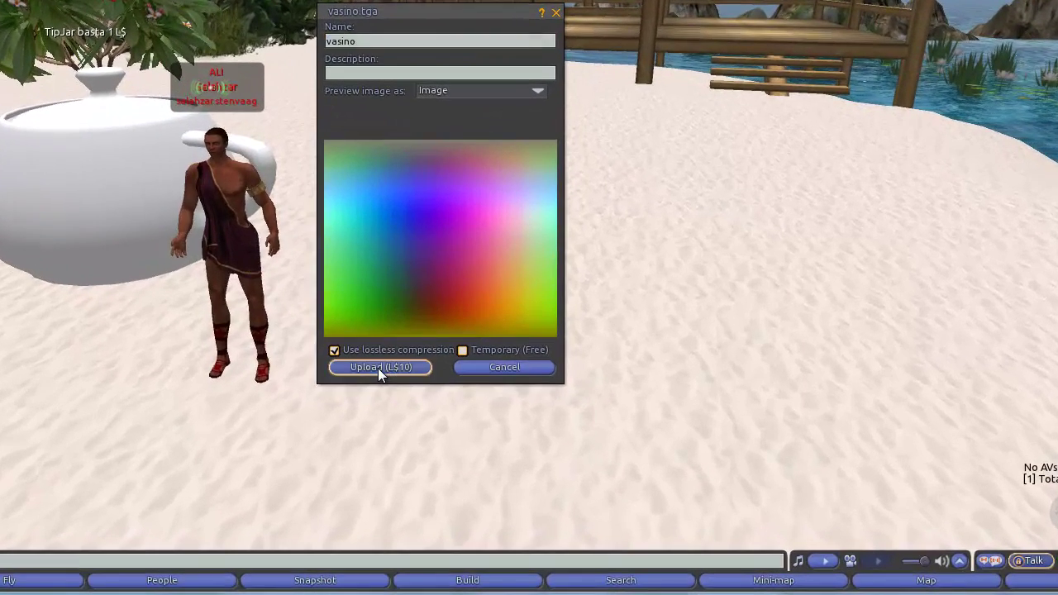
{"action": "left_click", "coordinate": [482, 428]}
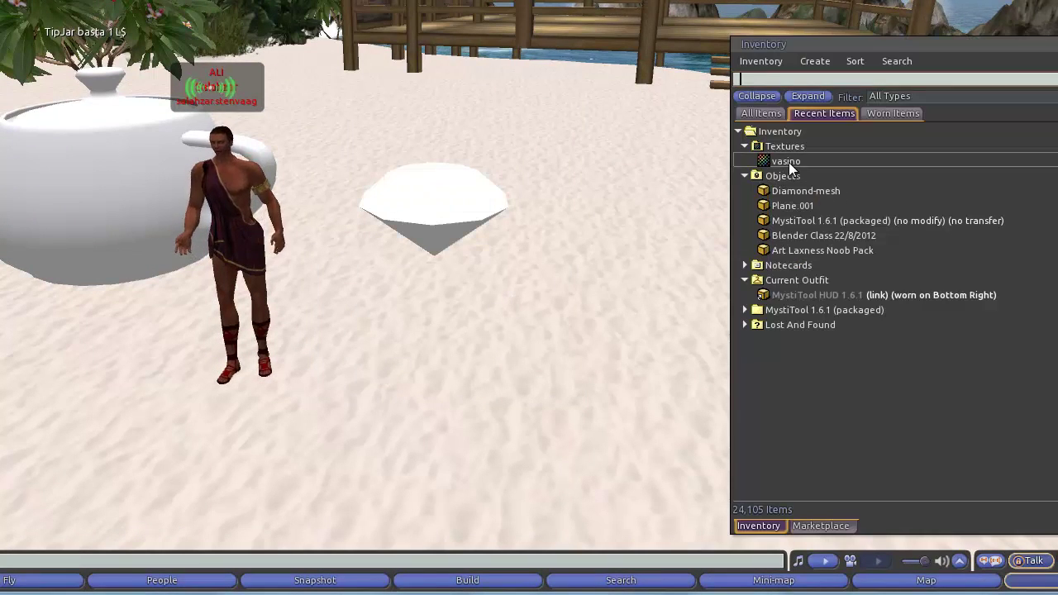
Rez a new cube prim on the sand and zoom the camera in on it
{"action": "left_click", "coordinate": [857, 161]}
{"action": "right_click", "coordinate": [623, 283]}
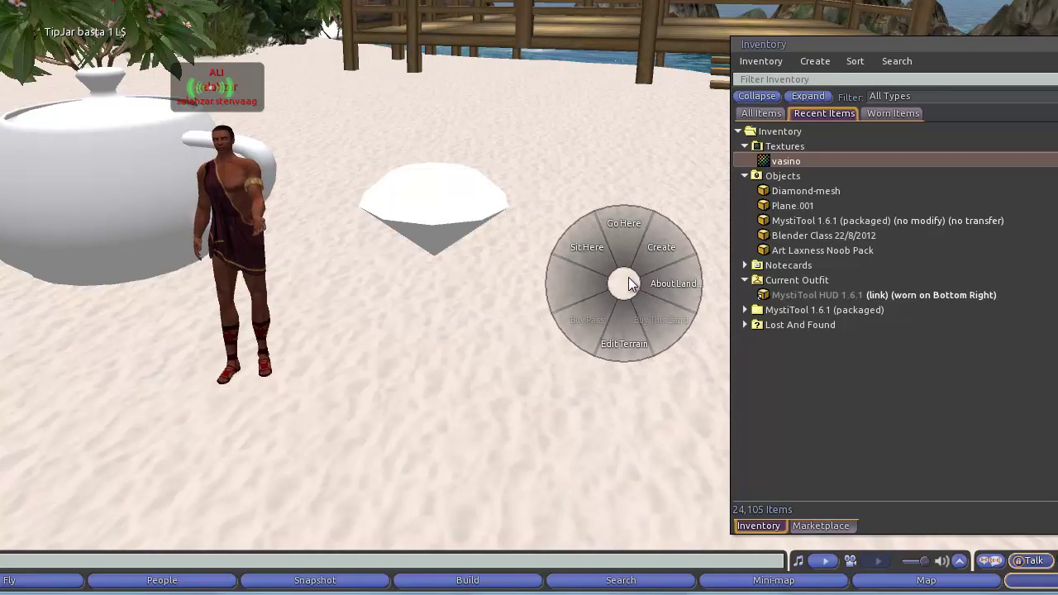
{"action": "left_click", "coordinate": [656, 252]}
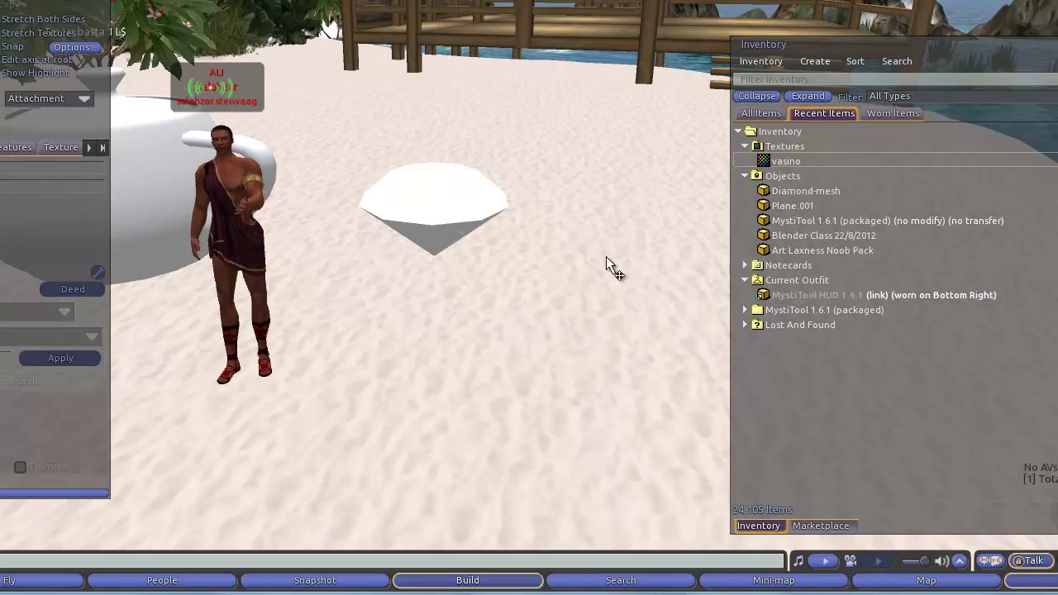
{"action": "left_click", "coordinate": [605, 258]}
{"action": "left_click_drag", "start_coordinate": [606, 252], "coordinate": [440, 196], "text": "alt"}
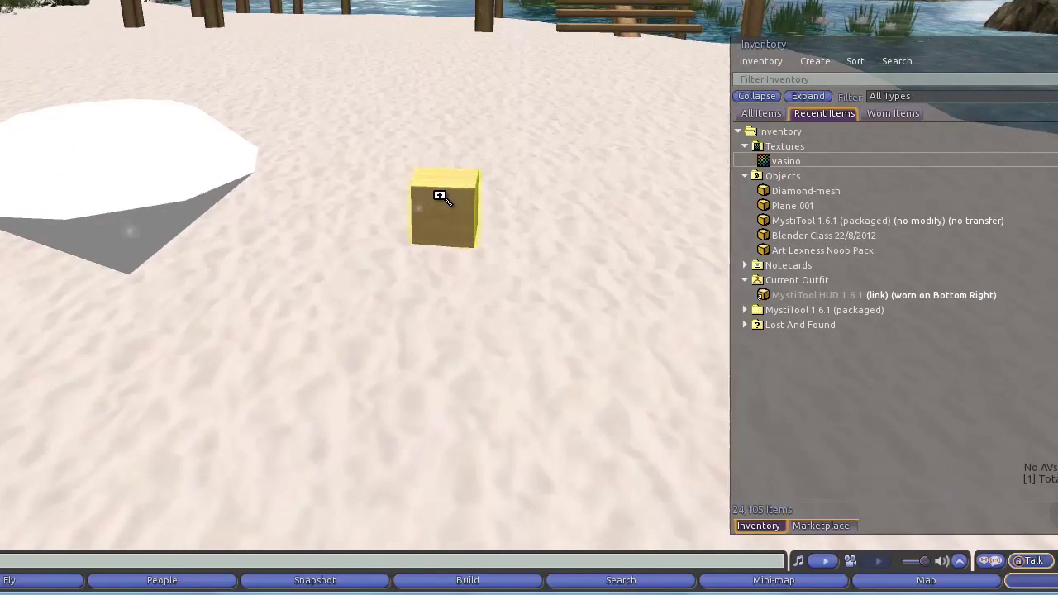
{"action": "scroll", "coordinate": [440, 196], "scroll_direction": "up", "scroll_amount": 3}
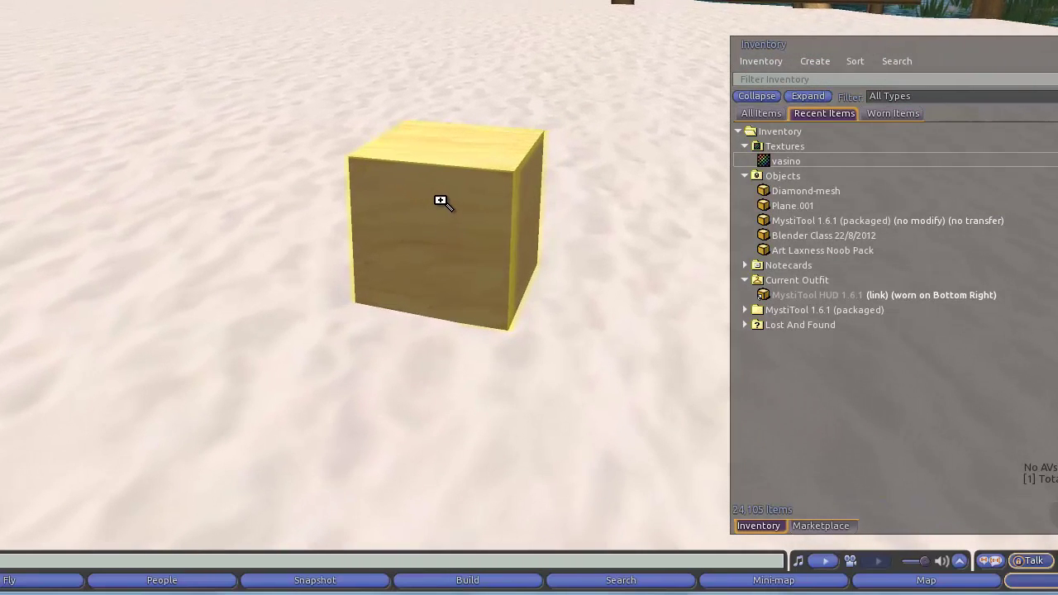
Change the cube's building block type to Sculpted to give it the vase shape
{"action": "key", "text": "ctrl+3"}
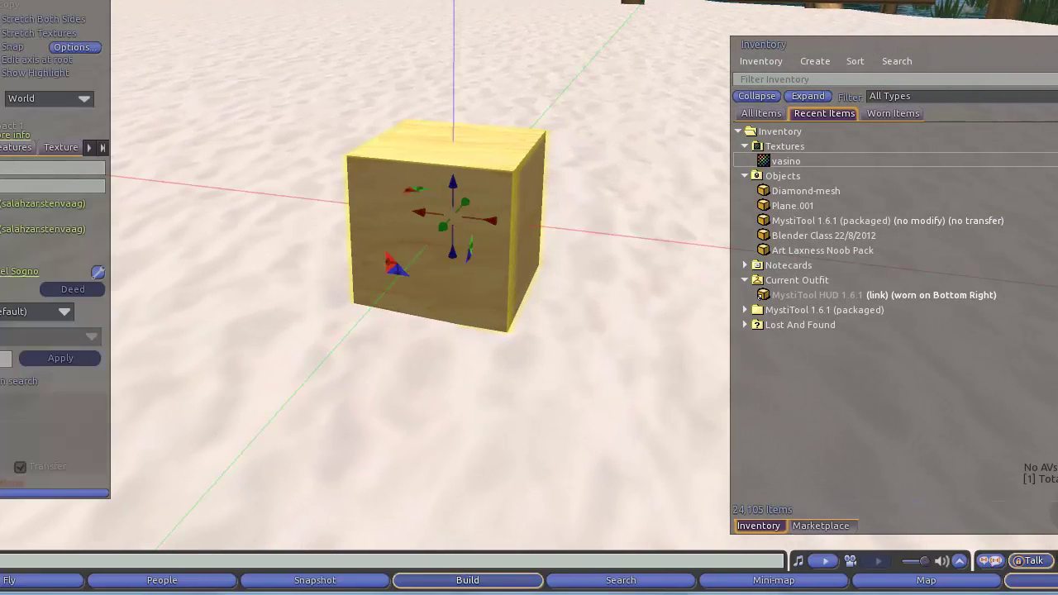
{"action": "left_click", "coordinate": [11, 172]}
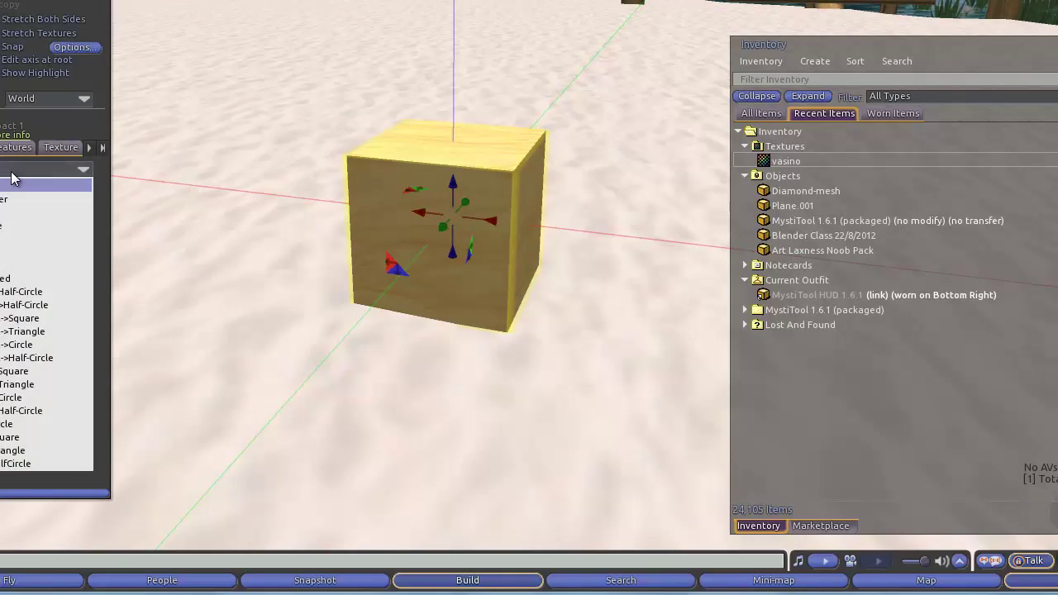
{"action": "left_click", "coordinate": [4, 280]}
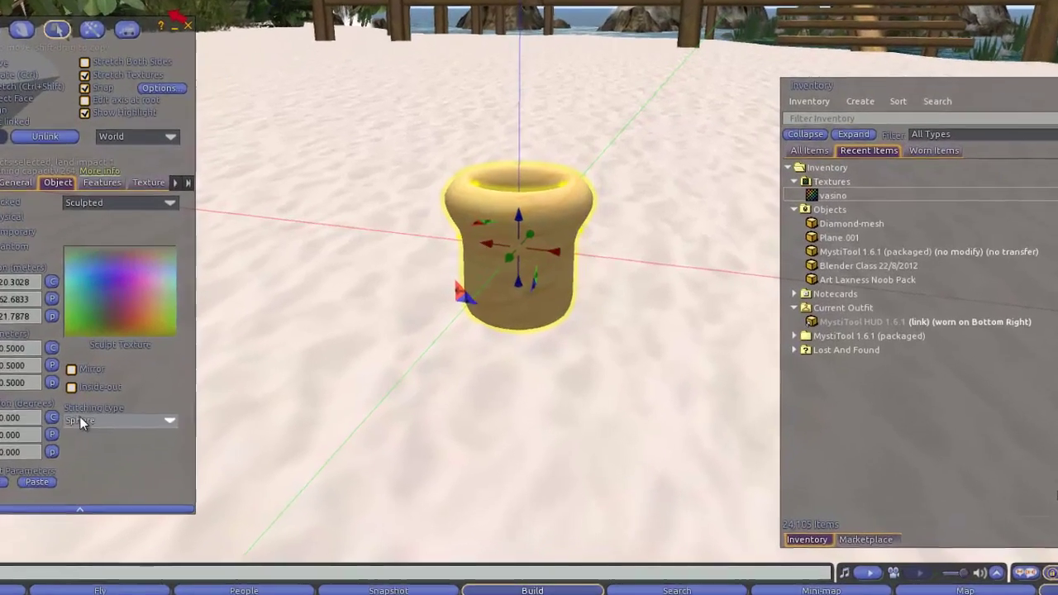
Set the vase's stitching type to Cylinder and close the Build floater
{"action": "left_click", "coordinate": [210, 455]}
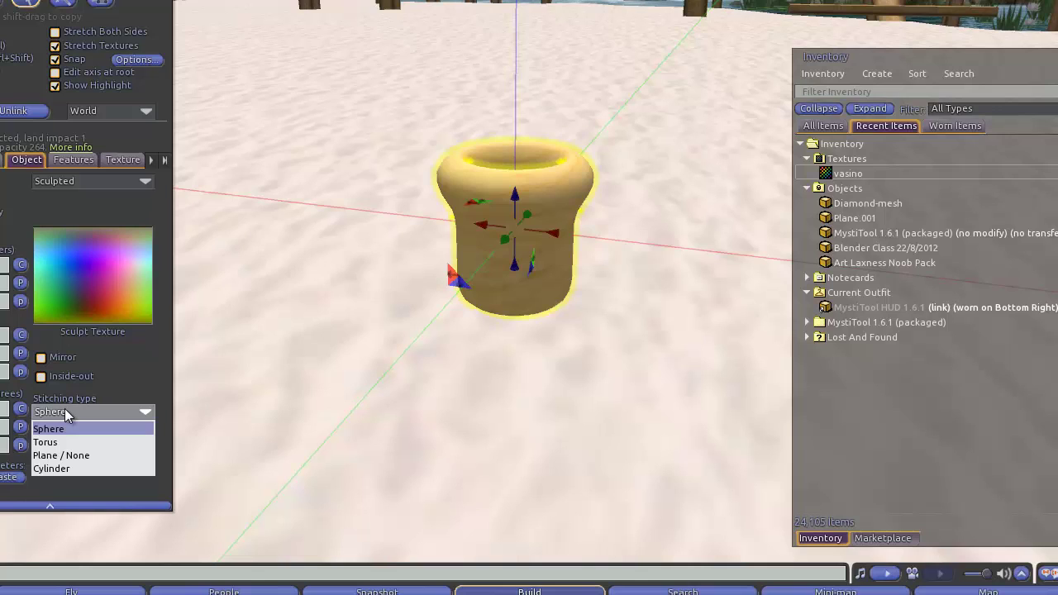
{"action": "left_click", "coordinate": [53, 468]}
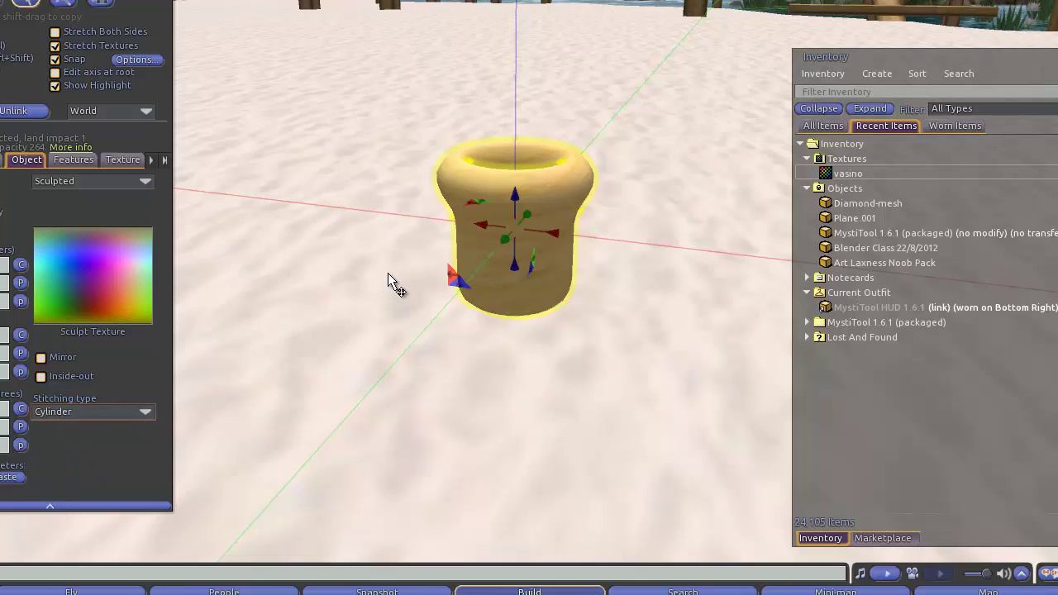
{"action": "left_click", "coordinate": [167, 3]}
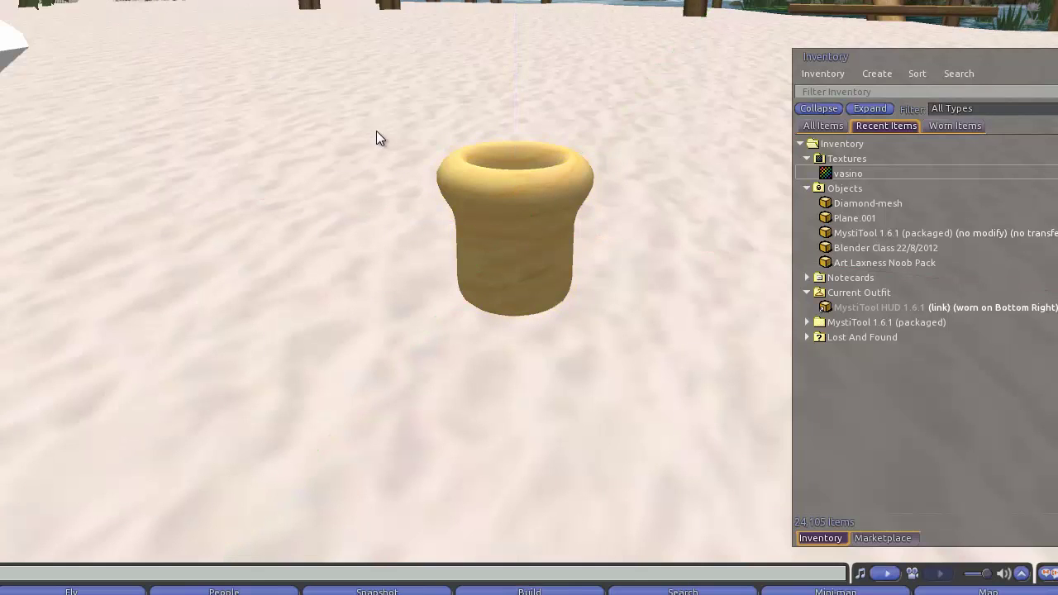
{"action": "mouse_move", "coordinate": [554, 209]}
{"action": "left_mouse_down", "text": "alt"}
{"action": "mouse_move", "coordinate": [487, 215]}
{"action": "mouse_move", "coordinate": [503, 212]}
{"action": "left_mouse_up", "text": "alt"}
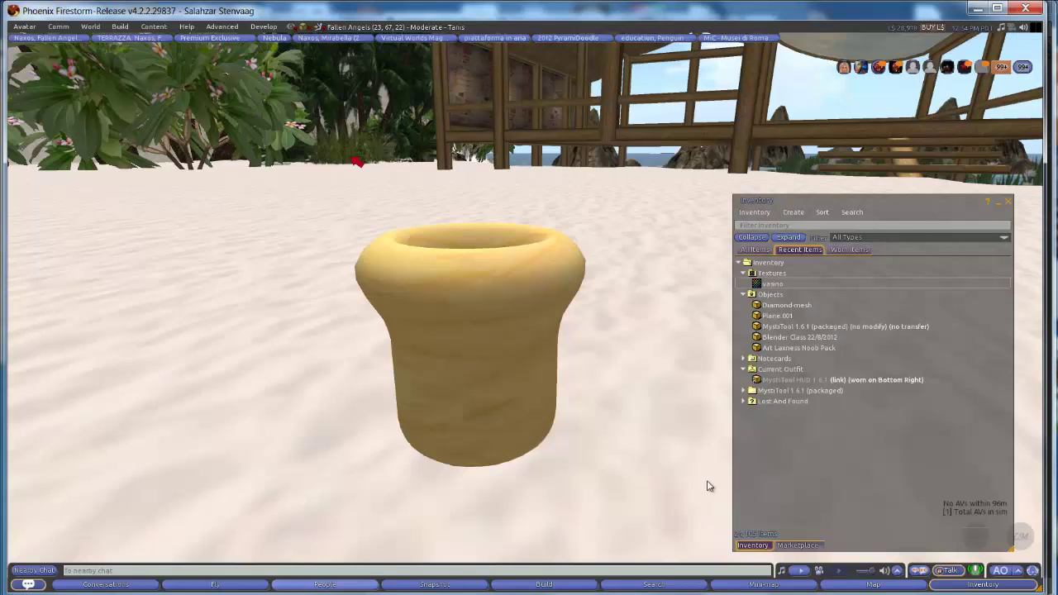
Stretch the vase's top down to make it shorter, then close the editor
{"action": "right_click", "coordinate": [532, 338]}
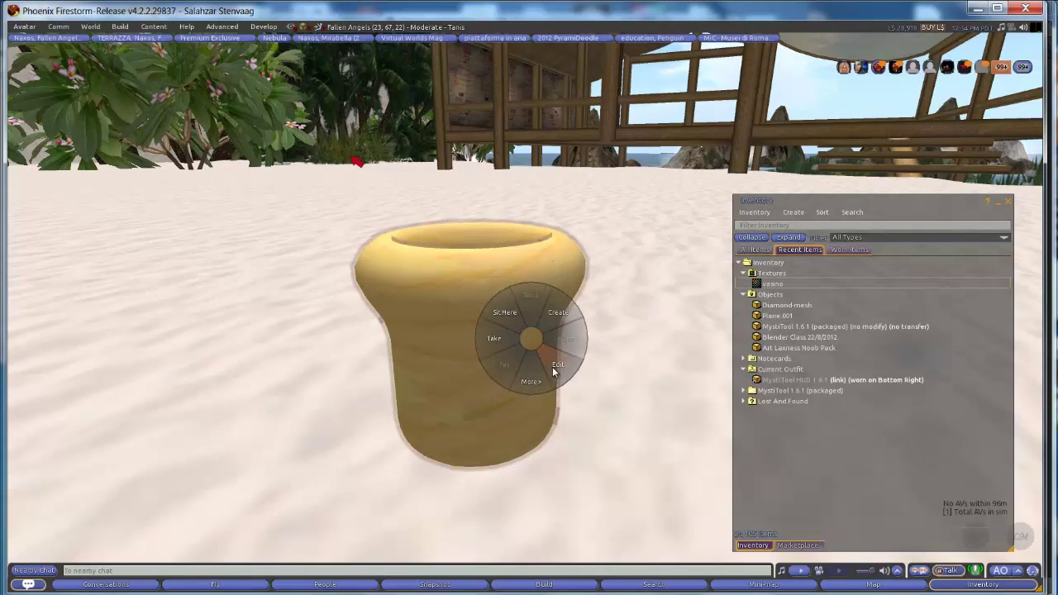
{"action": "left_click", "coordinate": [552, 366]}
{"action": "key", "text": "ctrl+shift"}
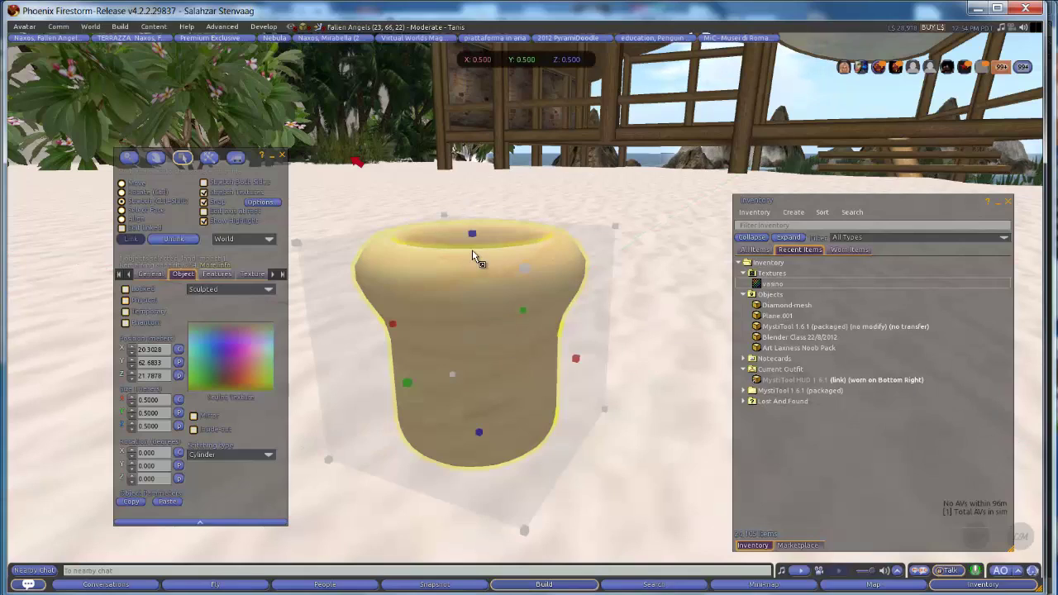
{"action": "key", "text": "ctrl"}
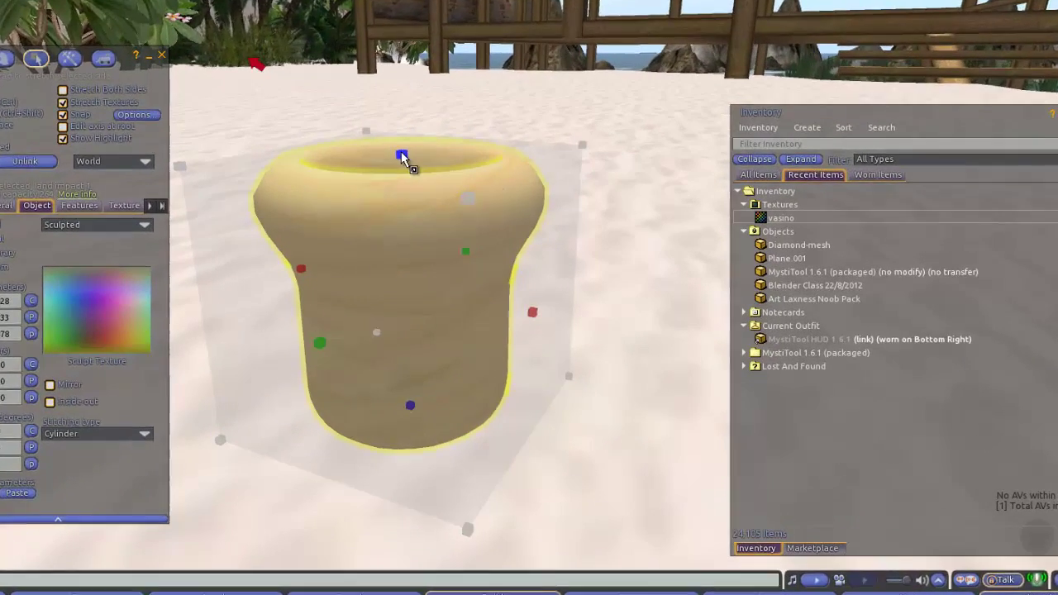
{"action": "mouse_move", "coordinate": [404, 161]}
{"action": "left_mouse_down", "text": "ctrl+shift"}
{"action": "mouse_move", "coordinate": [364, 198]}
{"action": "mouse_move", "coordinate": [361, 223]}
{"action": "left_mouse_up", "text": "ctrl+shift"}
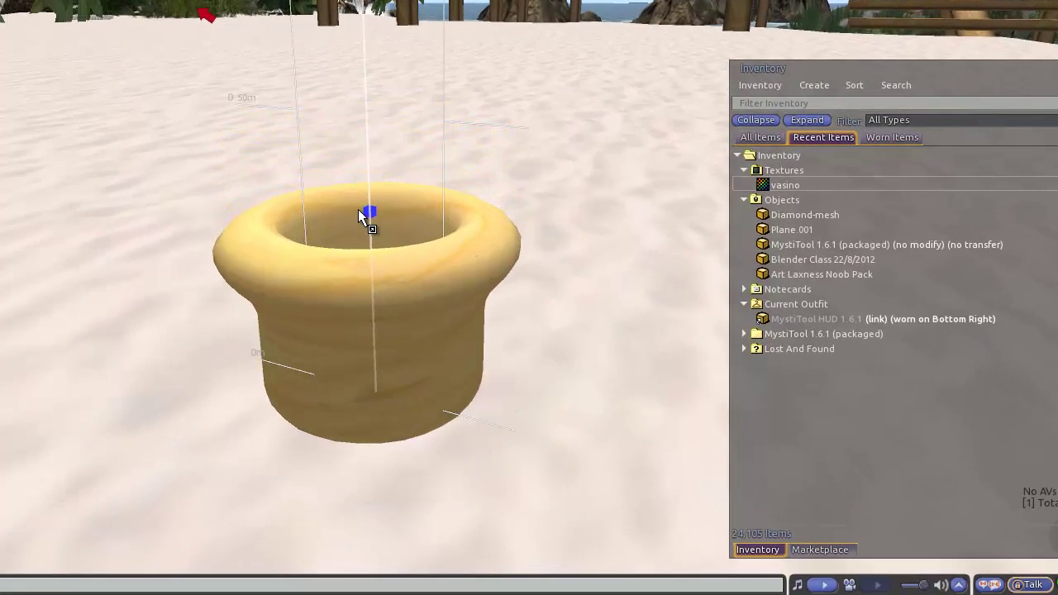
{"action": "mouse_move", "coordinate": [370, 314]}
{"action": "left_mouse_down", "text": "alt"}
{"action": "mouse_move", "coordinate": [446, 253]}
{"action": "mouse_move", "coordinate": [440, 224]}
{"action": "left_mouse_up", "text": "alt"}
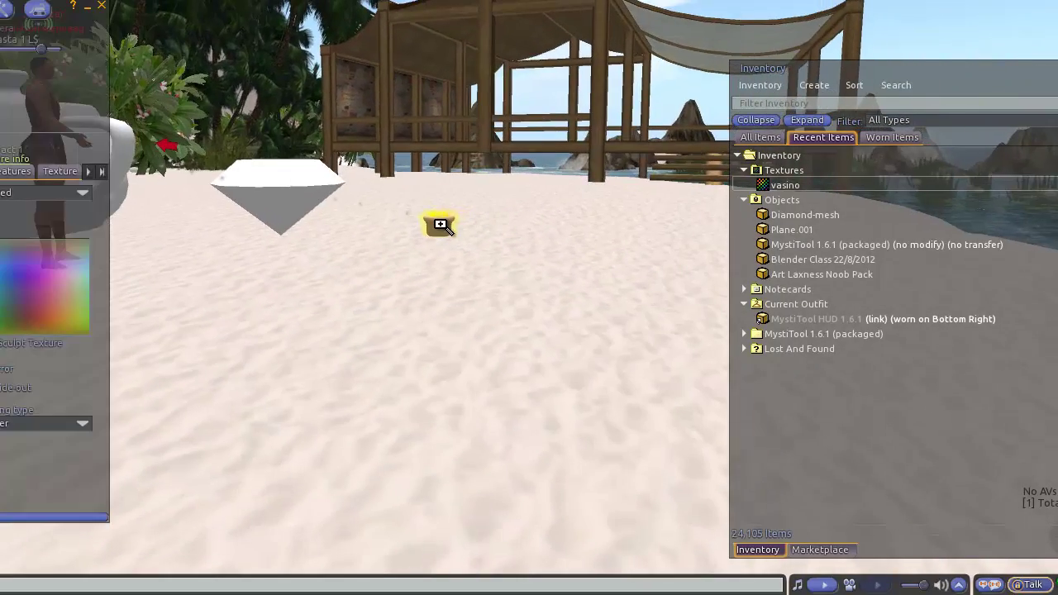
{"action": "left_click", "coordinate": [101, 6]}
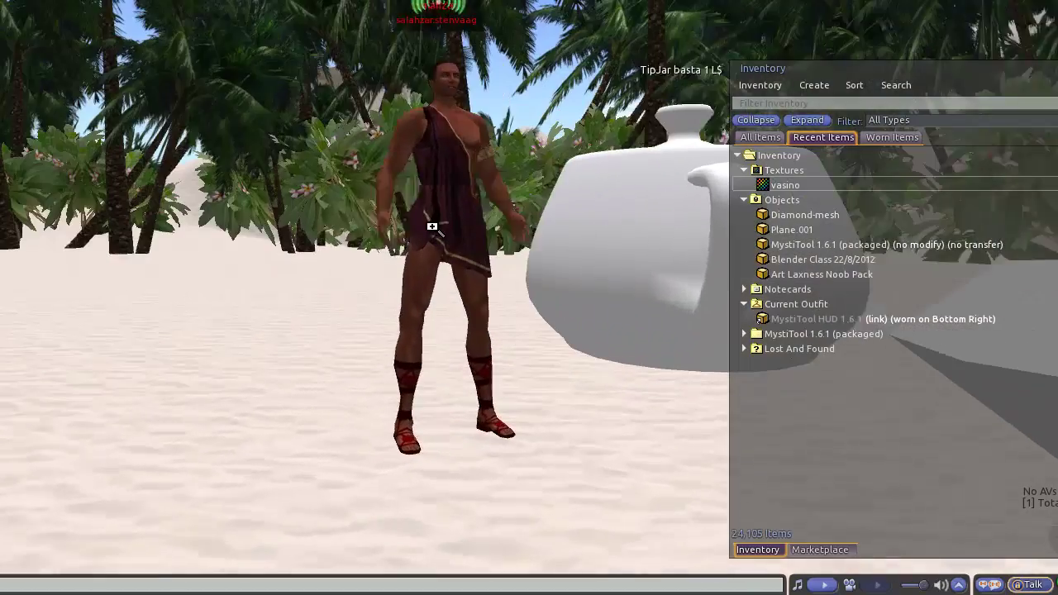
{"action": "scroll", "coordinate": [432, 227], "scroll_direction": "up", "scroll_amount": 5}
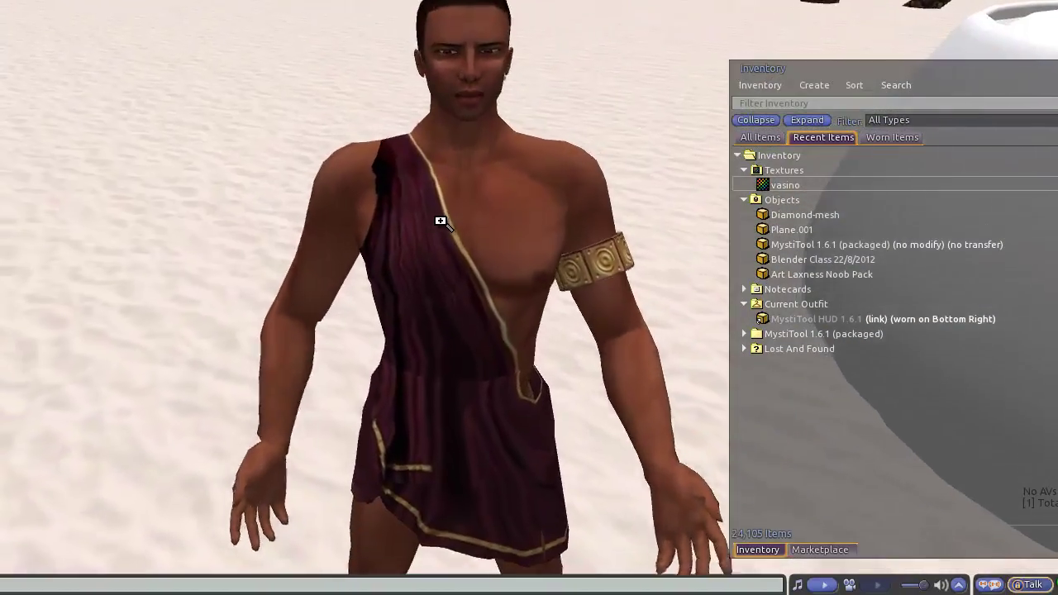
{"action": "scroll", "coordinate": [440, 227], "scroll_direction": "up", "scroll_amount": 3}
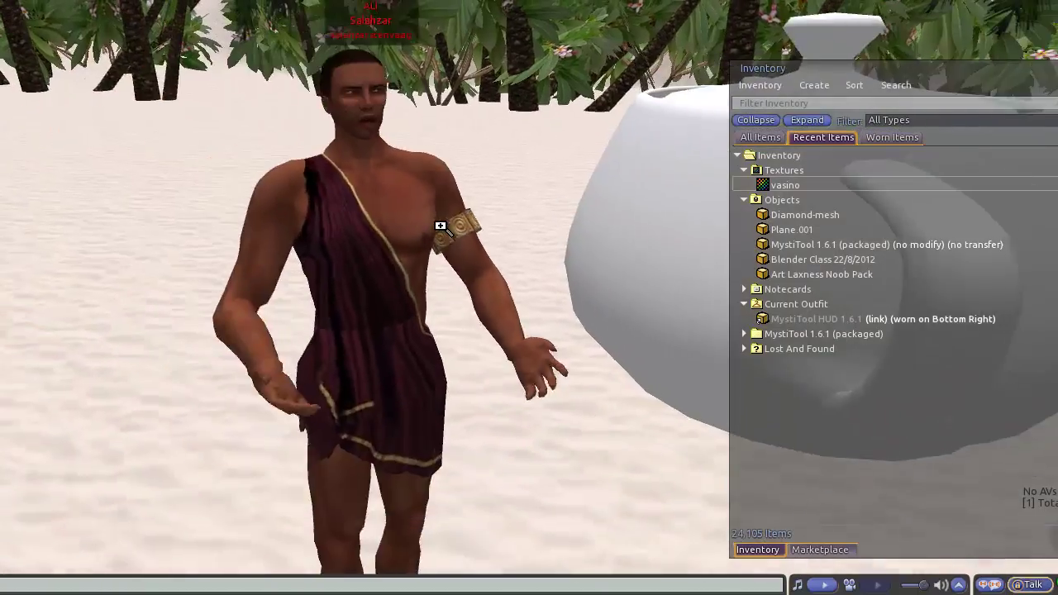
Rotate the vase 180° on the red ring to flip it upside down
{"action": "scroll", "coordinate": [440, 227], "scroll_direction": "down", "scroll_amount": 5}
{"action": "scroll", "coordinate": [440, 227], "scroll_direction": "down", "scroll_amount": 2}
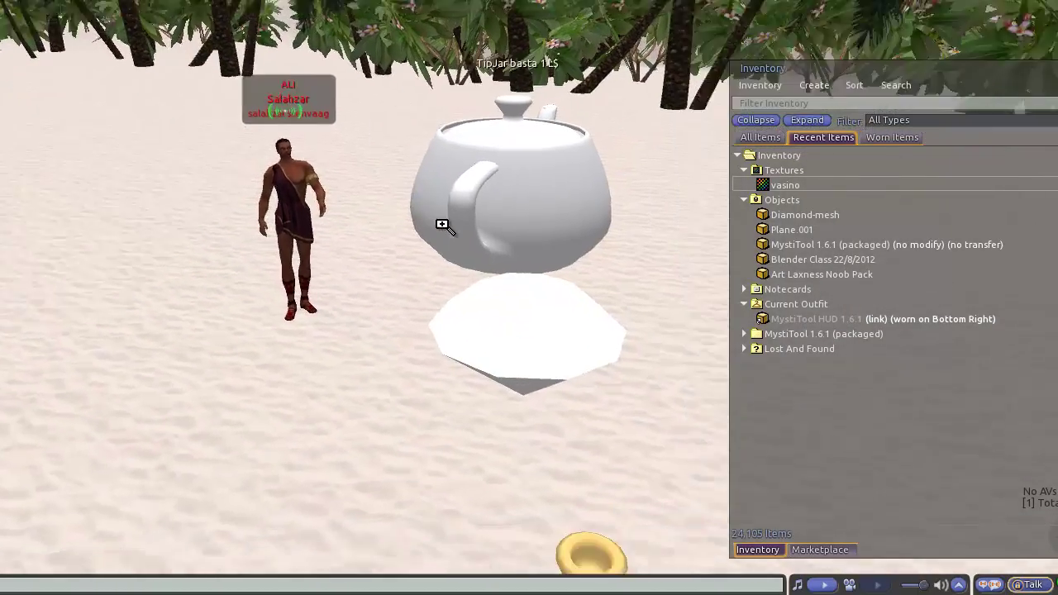
{"action": "left_click_drag", "start_coordinate": [518, 331], "coordinate": [536, 371], "text": "alt"}
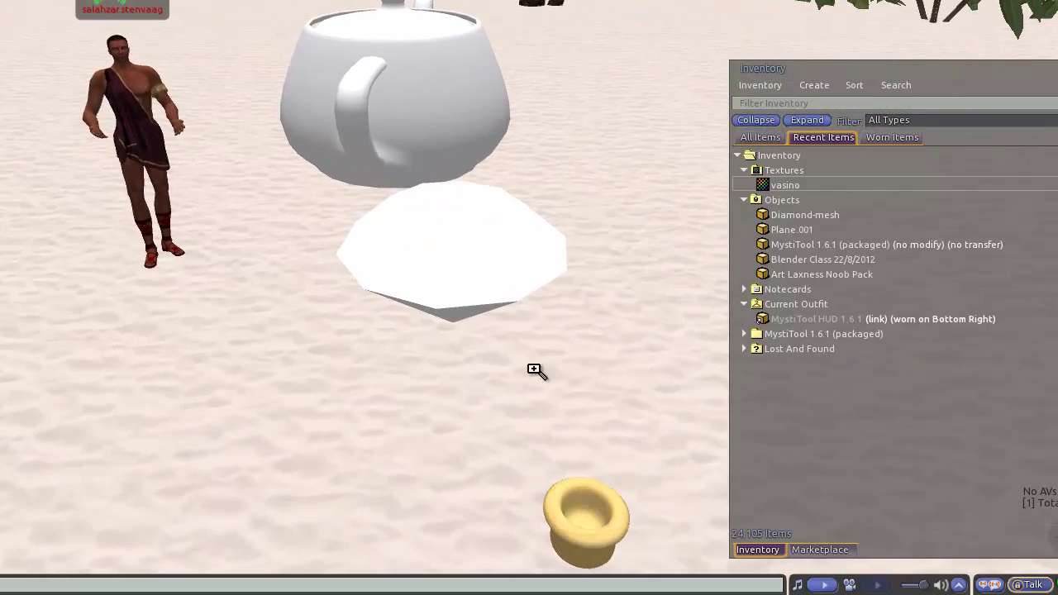
{"action": "left_click", "coordinate": [566, 490], "text": "alt"}
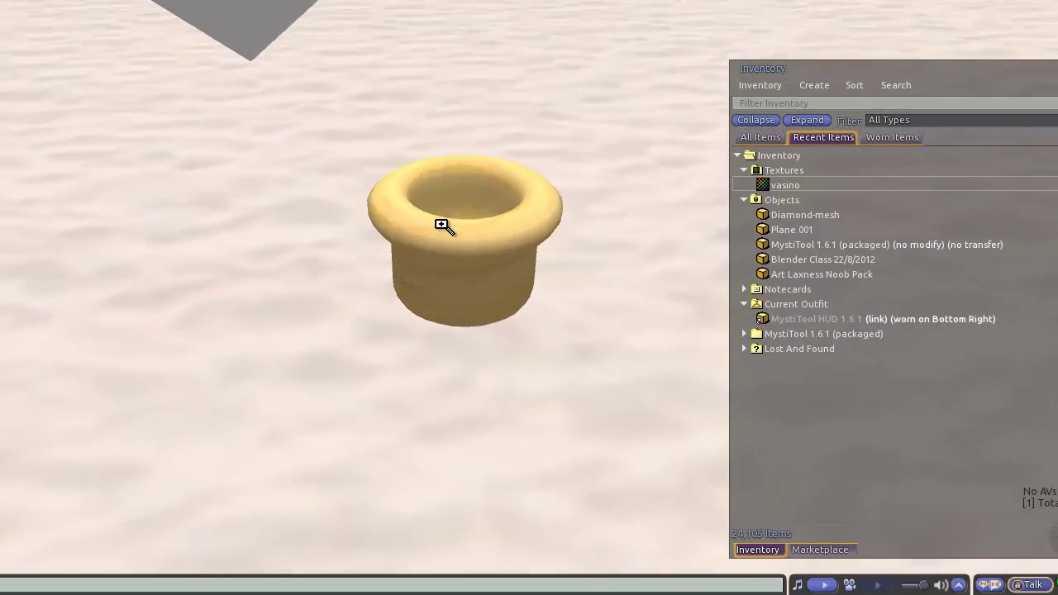
{"action": "left_click_drag", "start_coordinate": [434, 215], "coordinate": [440, 234], "text": "alt"}
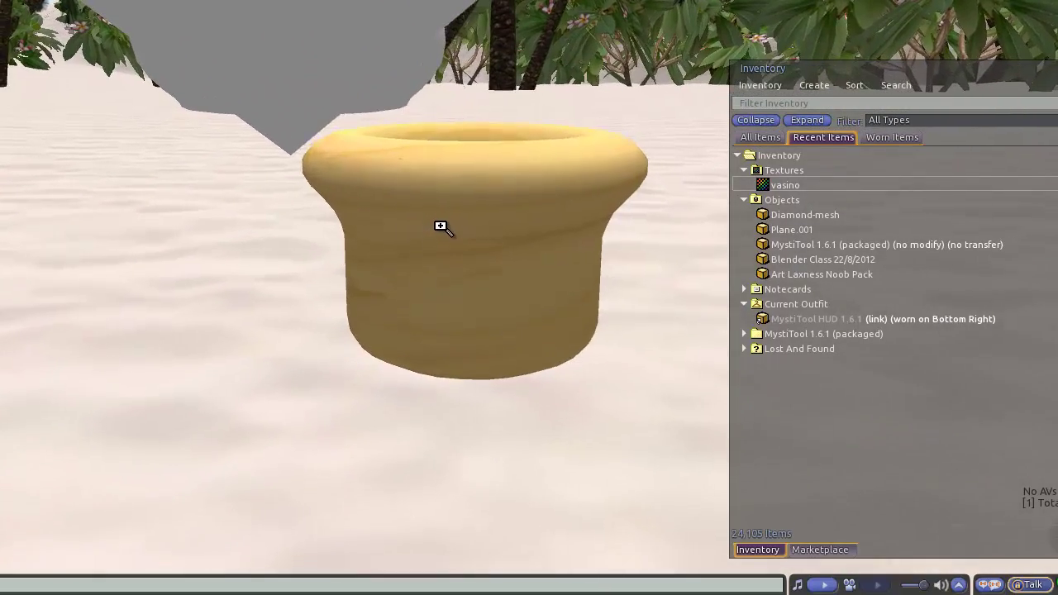
{"action": "right_click", "coordinate": [465, 245]}
{"action": "left_click", "coordinate": [510, 280]}
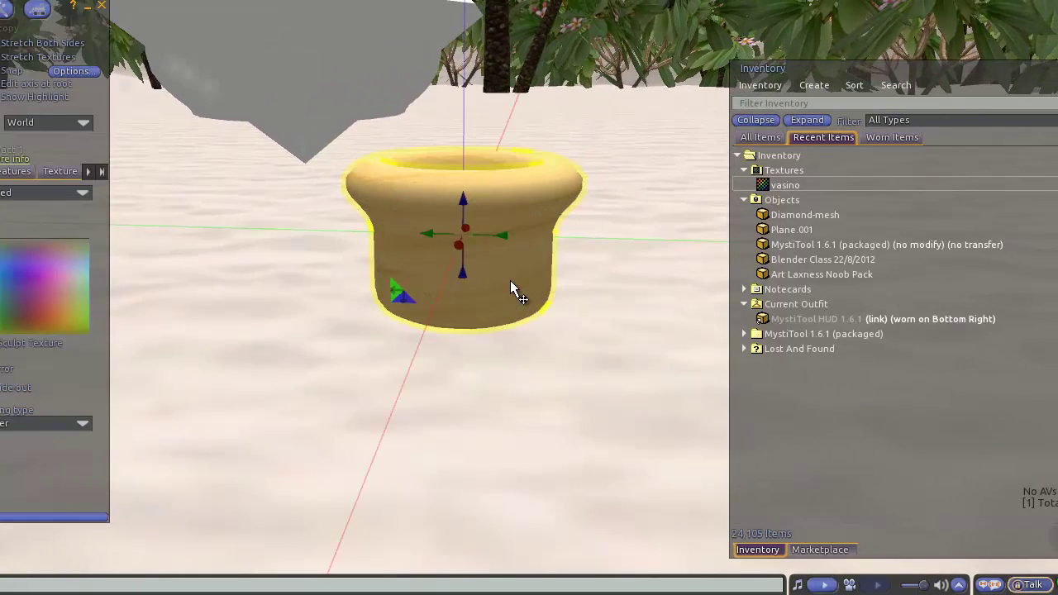
{"action": "mouse_move", "coordinate": [540, 220]}
{"action": "left_mouse_down"}
{"action": "mouse_move", "coordinate": [495, 99]}
{"action": "mouse_move", "coordinate": [142, 173]}
{"action": "mouse_move", "coordinate": [120, 214]}
{"action": "left_mouse_up"}
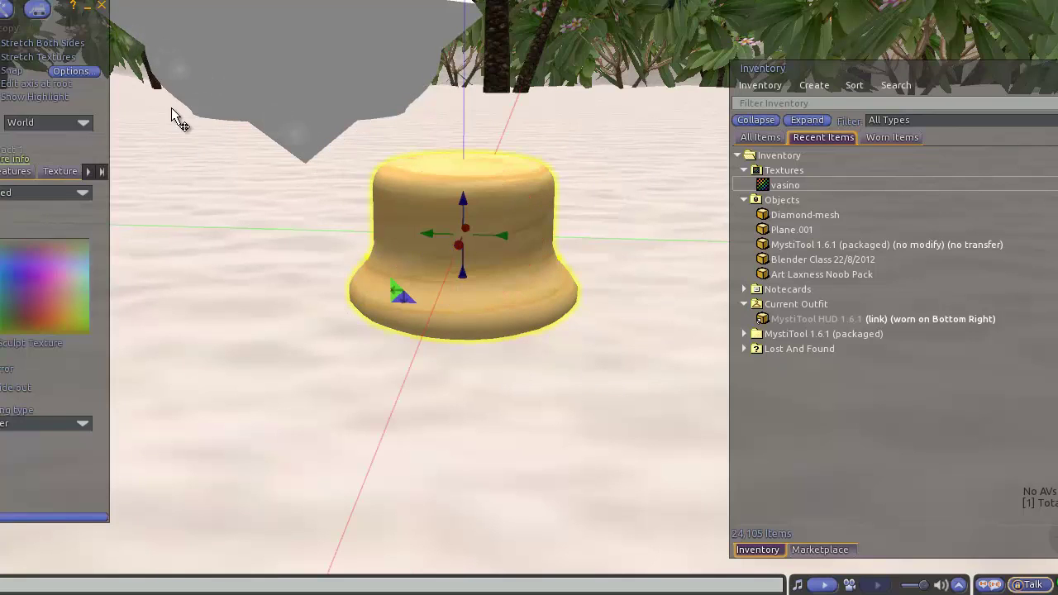
{"action": "left_click", "coordinate": [102, 7]}
Return the camera to the avatar and adjust the zoom on the scene
{"action": "scroll", "coordinate": [439, 228], "scroll_direction": "down", "scroll_amount": 5, "text": "alt"}
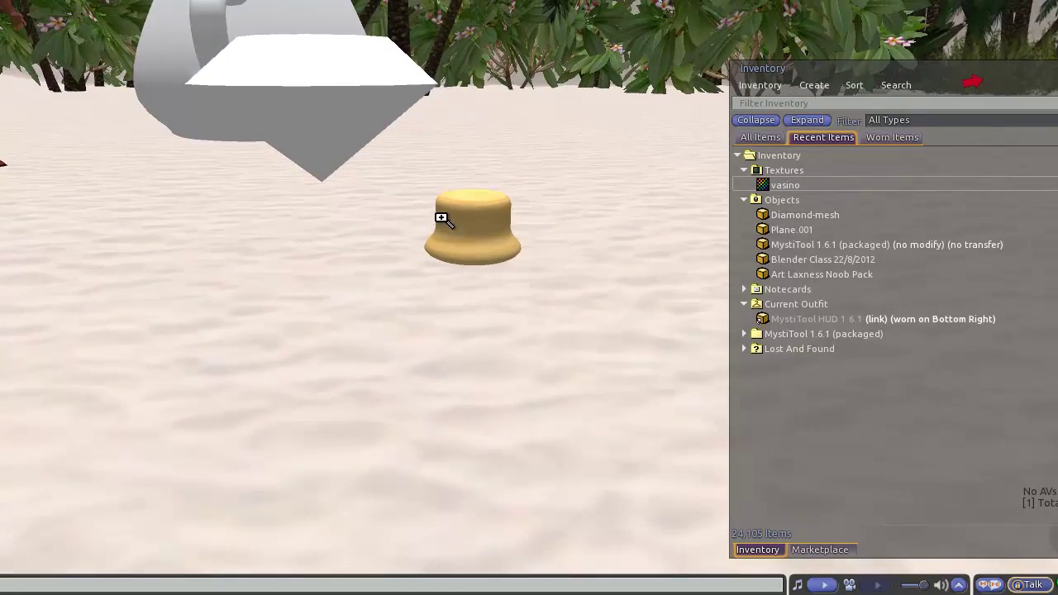
{"action": "key", "text": "Escape"}
{"action": "scroll", "coordinate": [441, 223], "scroll_direction": "up", "scroll_amount": 5}
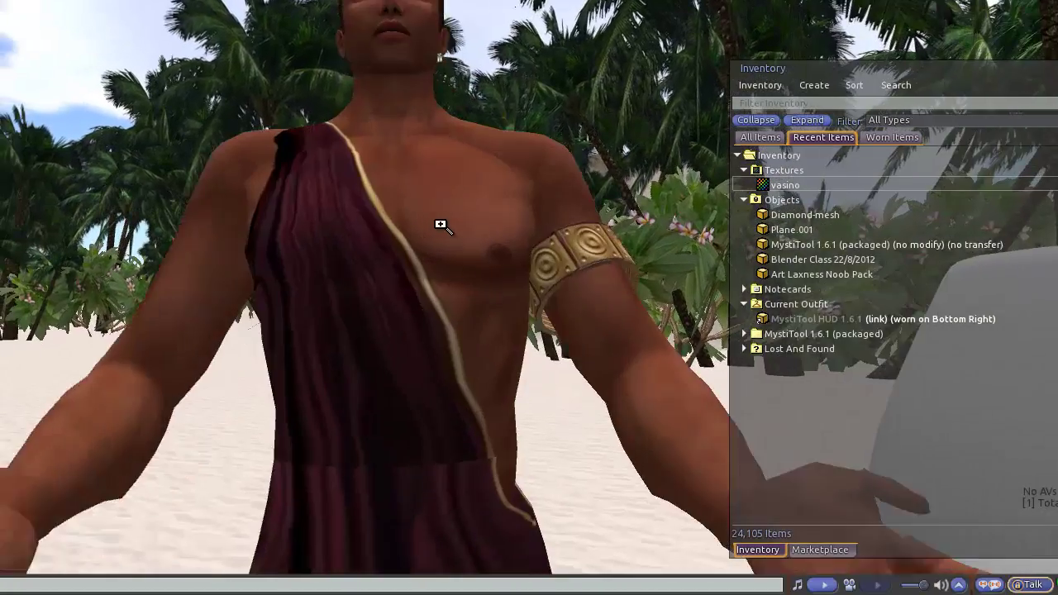
{"action": "scroll", "coordinate": [440, 225], "scroll_direction": "down", "scroll_amount": 3, "text": "alt"}
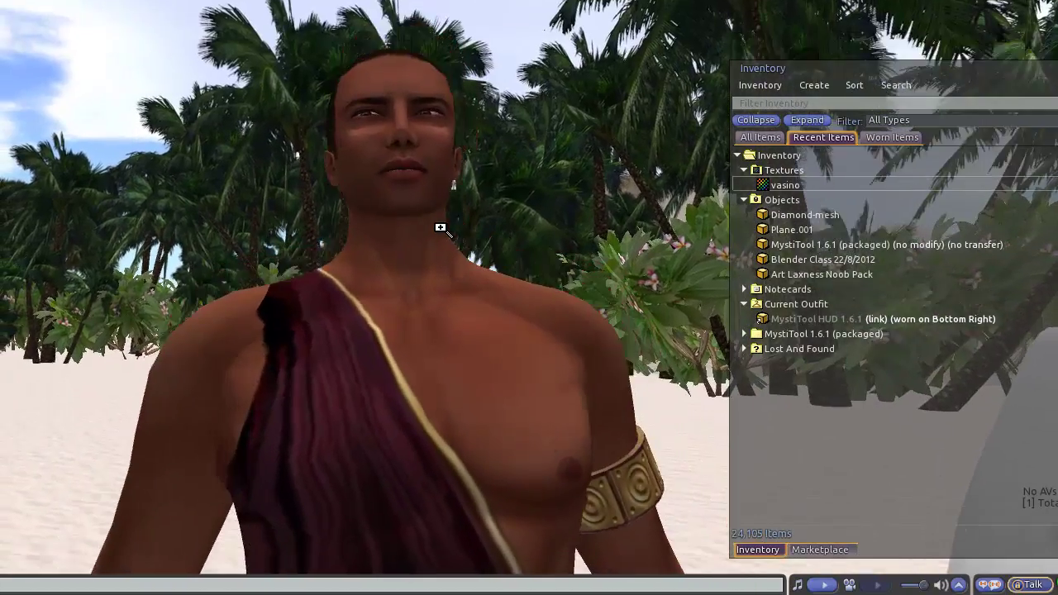
{"action": "scroll", "coordinate": [441, 227], "scroll_direction": "up", "scroll_amount": 2, "text": "alt"}
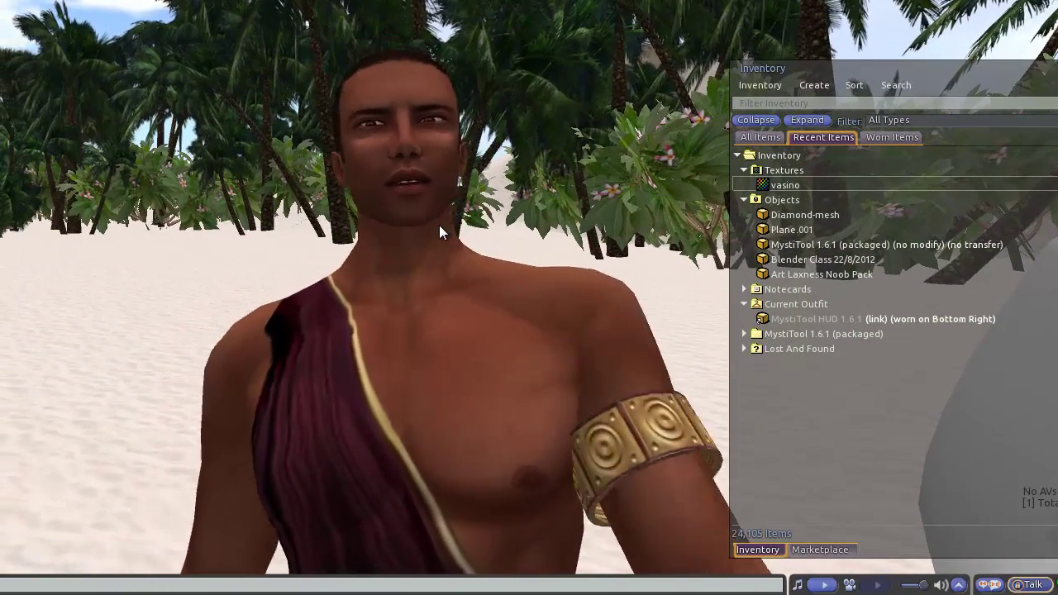